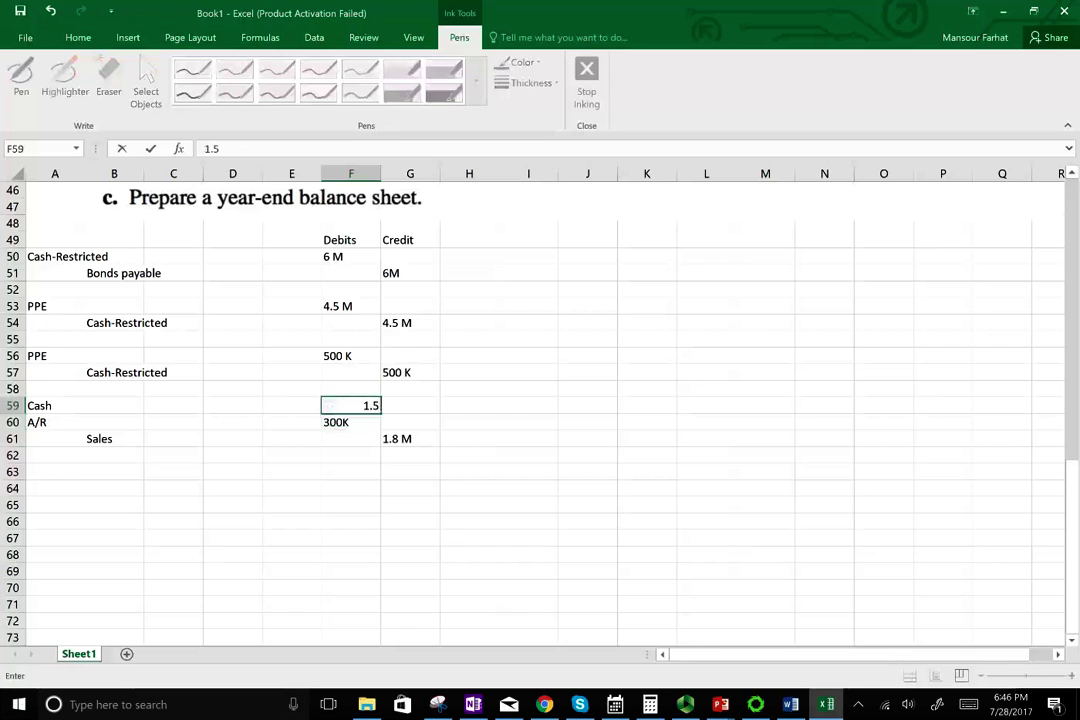
# Step: Commit 1.5 M as the cash debit in F59 and highlight the full text of transaction 5 in yellow
pyautogui.press('Return')
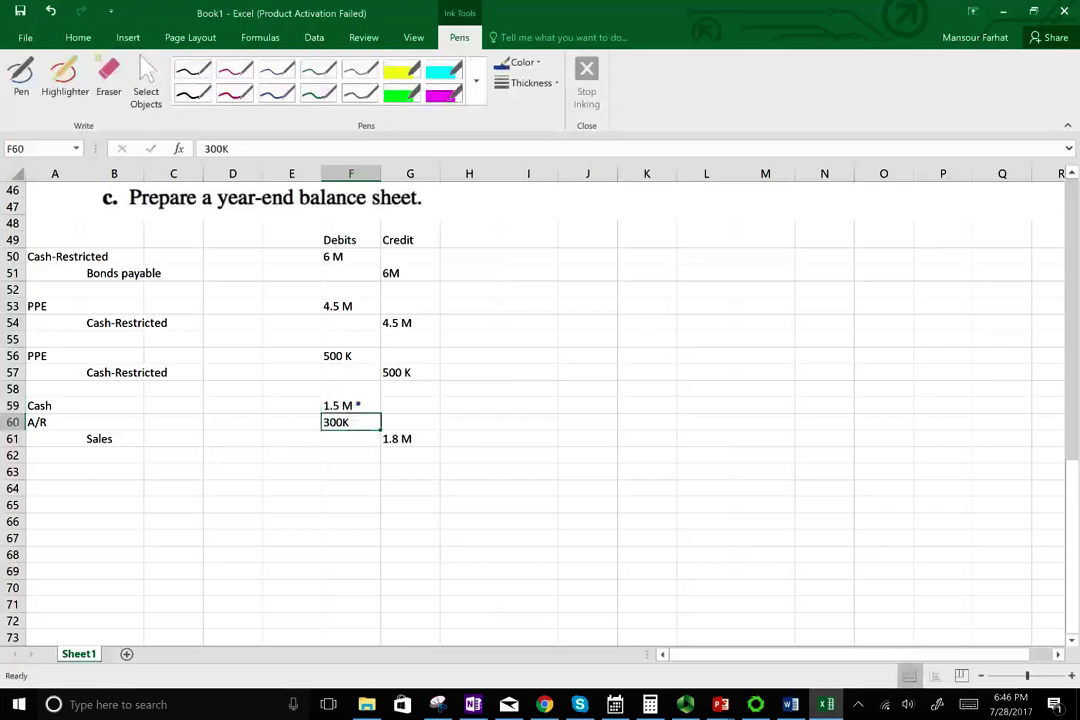
pyautogui.scroll(12, 540, 400)
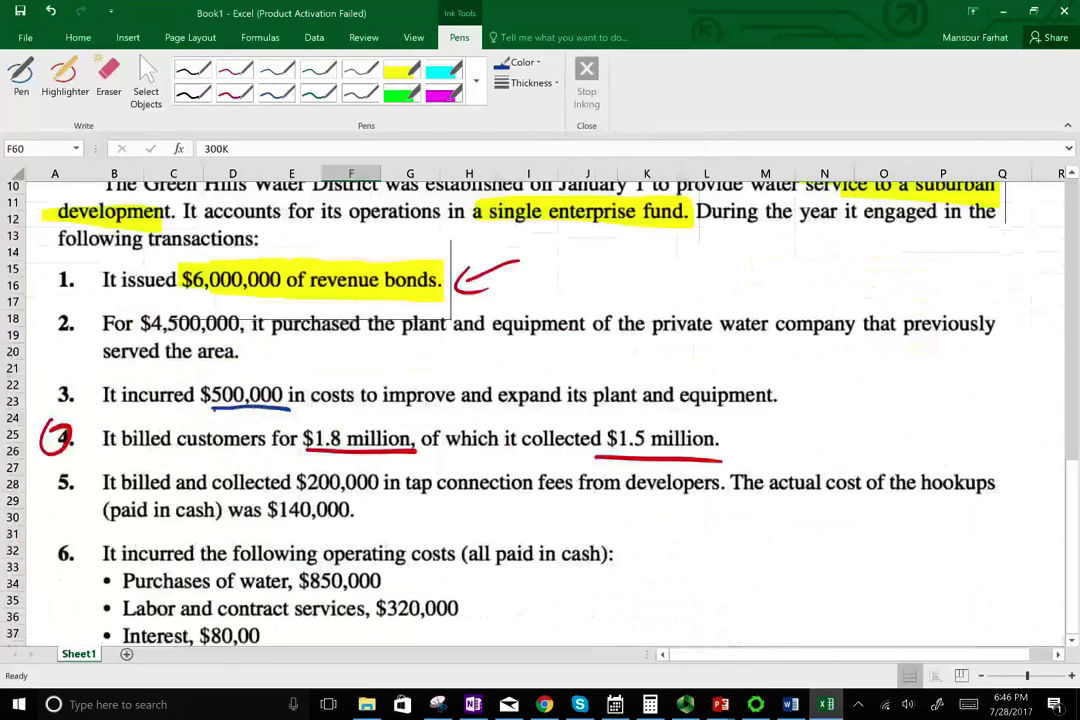
pyautogui.scroll(-3, 540, 400)
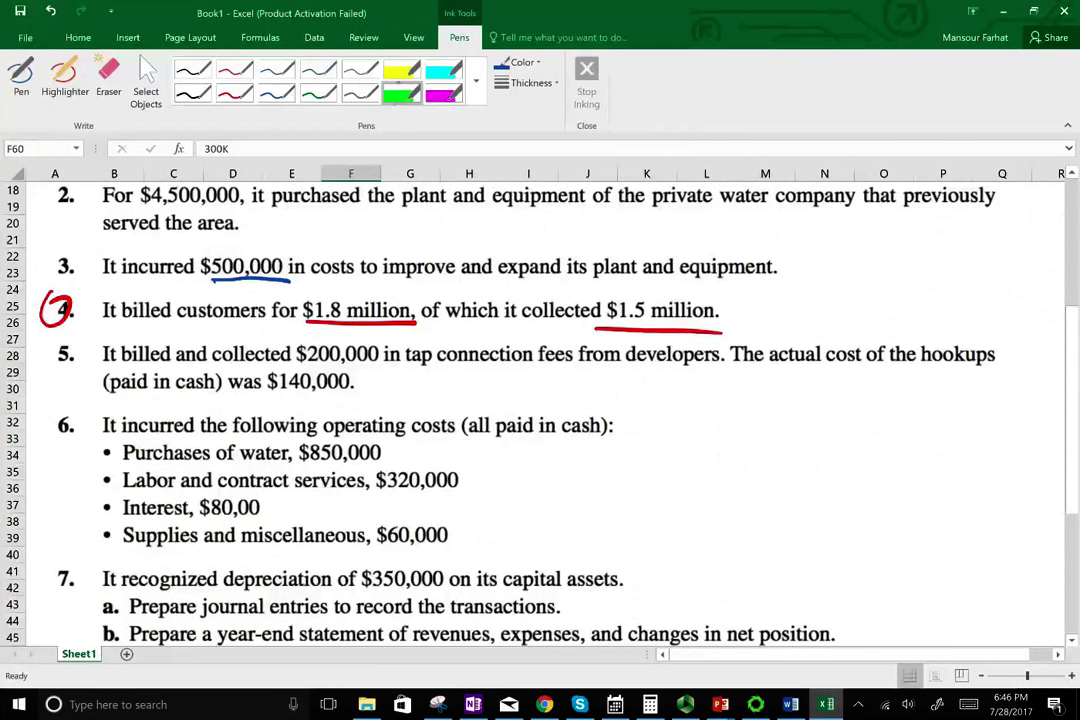
pyautogui.click(65, 78)
pyautogui.click(401, 70)
pyautogui.moveTo(104, 357)
pyautogui.mouseDown()
pyautogui.moveTo(985, 358)
pyautogui.moveTo(150, 383)
pyautogui.moveTo(375, 383)
pyautogui.mouseUp()
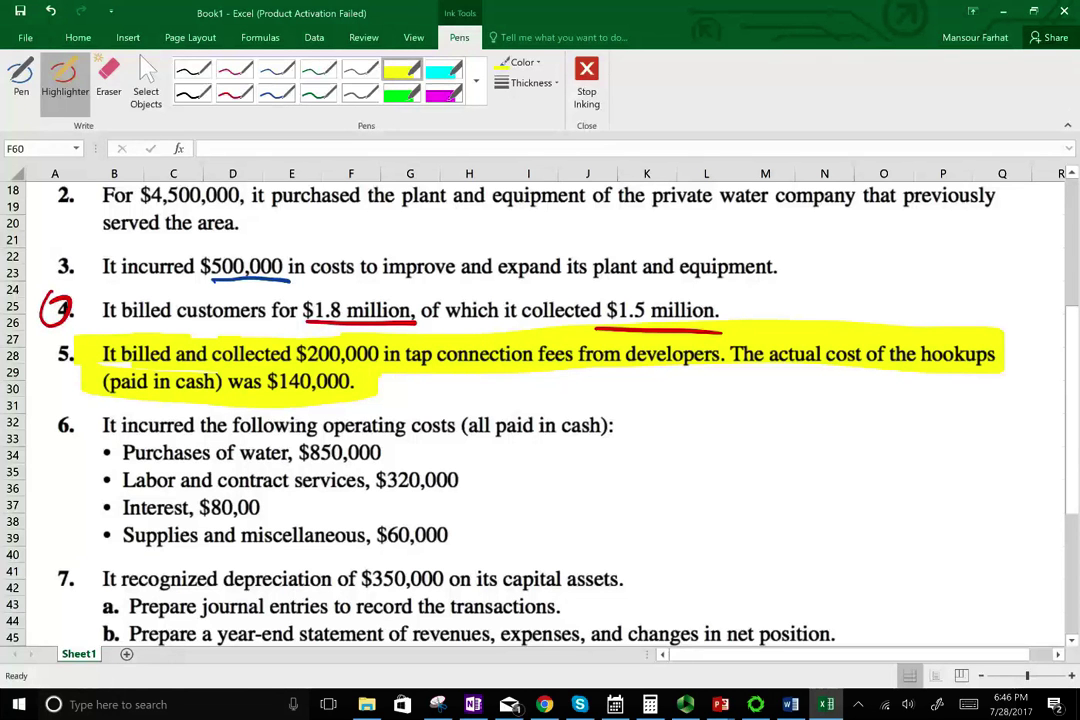
pyautogui.press('Escape')
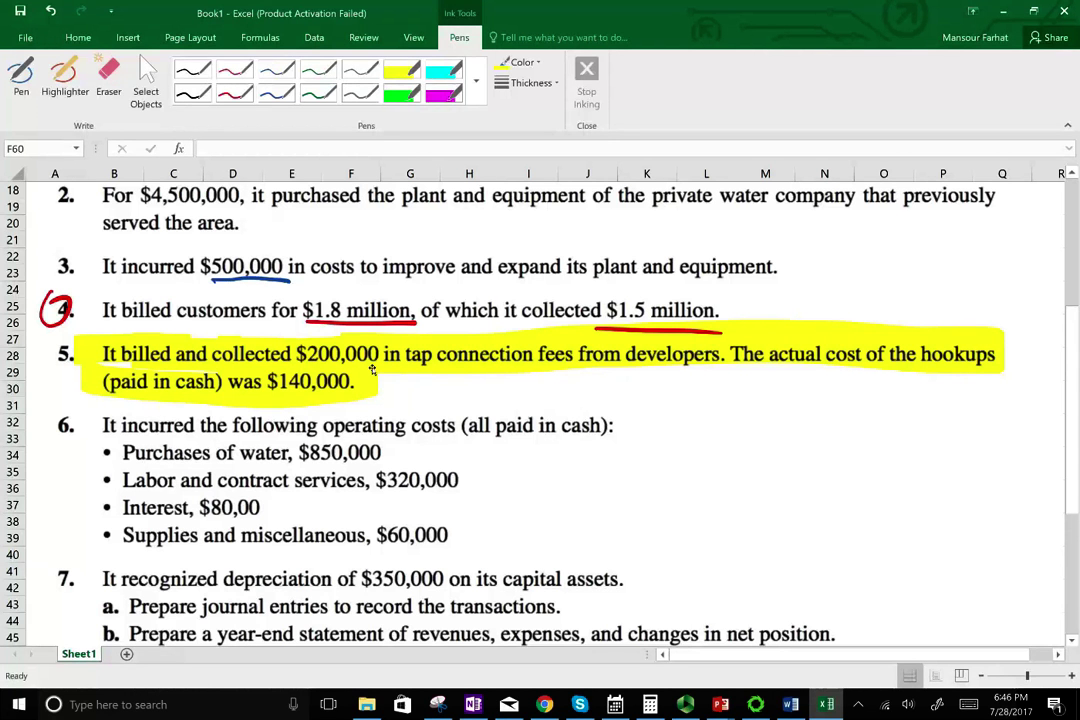
# Step: Underline "tap connection fees" in transaction 5 with a blue pen and draw a box around $200,000
pyautogui.click(276, 93)
pyautogui.moveTo(406, 370); pyautogui.dragTo(581, 373)
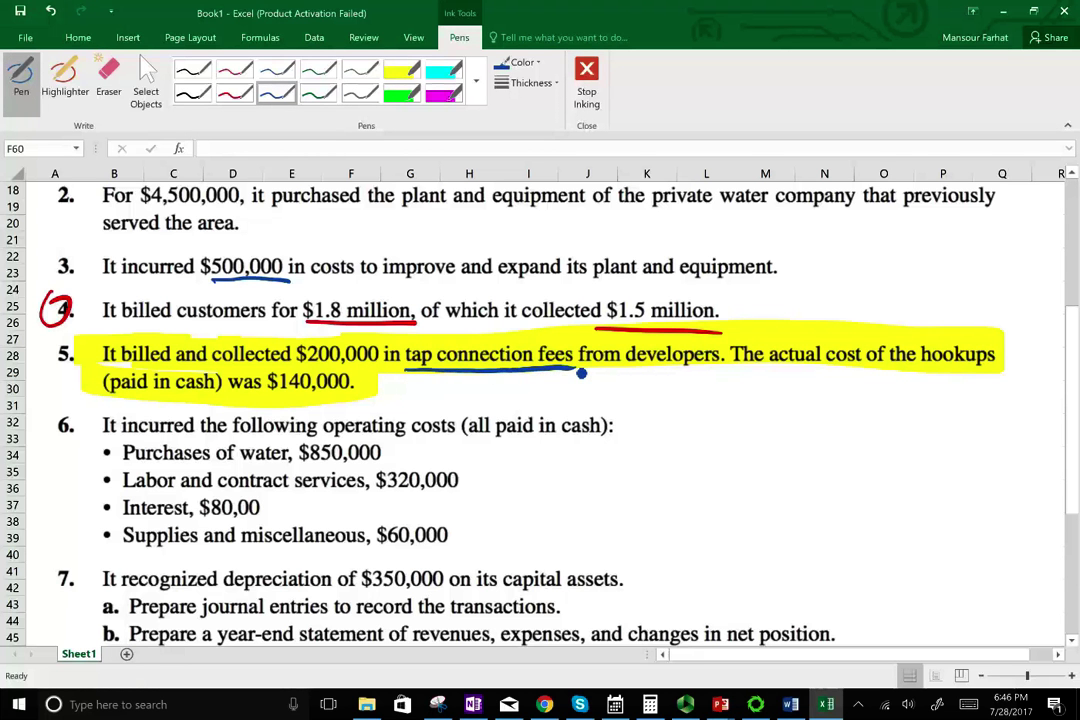
pyautogui.moveTo(300, 342)
pyautogui.mouseDown()
pyautogui.moveTo(295, 360)
pyautogui.moveTo(384, 352)
pyautogui.moveTo(300, 330)
pyautogui.moveTo(285, 338)
pyautogui.mouseUp()
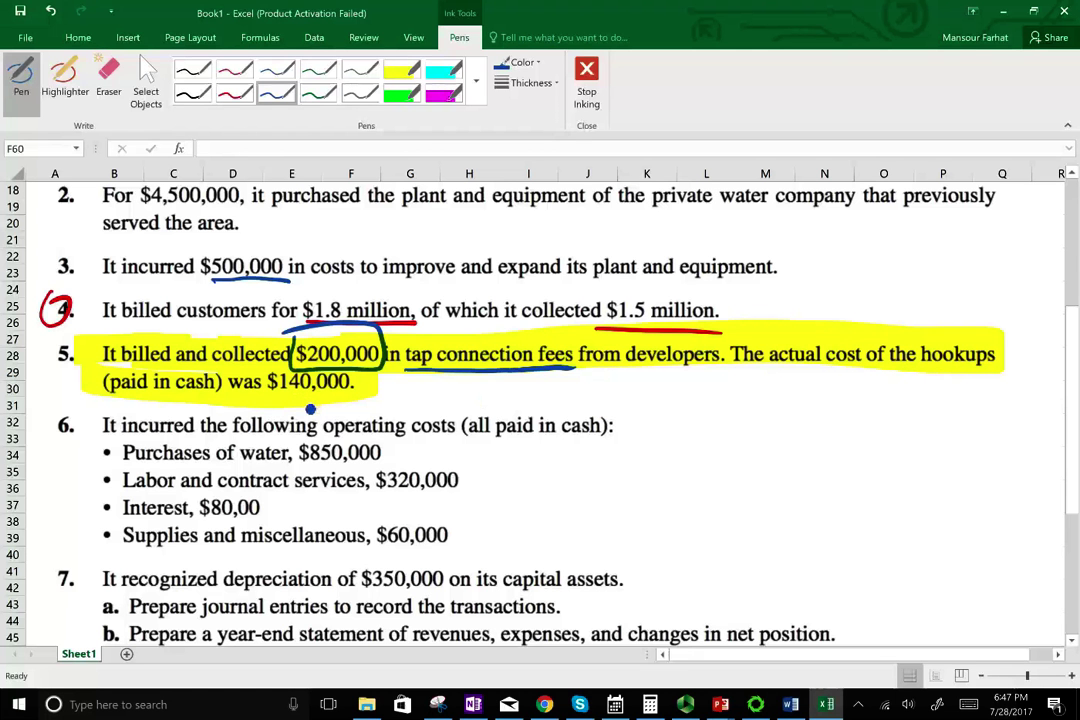
# Step: Handwrite "Billed 200,000" in blue below transaction 5, with two arrows splitting it into "140K" and "60K"
pyautogui.moveTo(697, 385)
pyautogui.mouseDown()
pyautogui.moveTo(705, 421)
pyautogui.moveTo(742, 402)
pyautogui.moveTo(761, 408)
pyautogui.mouseUp()
pyautogui.moveTo(776, 380)
pyautogui.mouseDown()
pyautogui.moveTo(777, 408)
pyautogui.moveTo(800, 405)
pyautogui.mouseUp()
pyautogui.moveTo(822, 378); pyautogui.dragTo(815, 406)
pyautogui.moveTo(728, 445)
pyautogui.mouseDown()
pyautogui.moveTo(738, 457)
pyautogui.moveTo(767, 444)
pyautogui.mouseUp()
pyautogui.moveTo(795, 440); pyautogui.dragTo(815, 458)
pyautogui.moveTo(842, 441); pyautogui.dragTo(860, 440)
pyautogui.moveTo(880, 433); pyautogui.dragTo(898, 431)
pyautogui.click(797, 478)
pyautogui.moveTo(800, 470)
pyautogui.mouseDown()
pyautogui.moveTo(752, 515)
pyautogui.moveTo(779, 515)
pyautogui.mouseUp()
pyautogui.moveTo(615, 520)
pyautogui.mouseDown()
pyautogui.moveTo(617, 572)
pyautogui.moveTo(656, 548)
pyautogui.moveTo(648, 560)
pyautogui.mouseUp()
pyautogui.moveTo(672, 528)
pyautogui.mouseDown()
pyautogui.moveTo(668, 545)
pyautogui.moveTo(672, 529)
pyautogui.moveTo(707, 560)
pyautogui.moveTo(727, 556)
pyautogui.mouseUp()
pyautogui.moveTo(806, 466)
pyautogui.mouseDown()
pyautogui.moveTo(862, 500)
pyautogui.moveTo(850, 512)
pyautogui.moveTo(878, 535)
pyautogui.mouseUp()
pyautogui.moveTo(910, 525)
pyautogui.mouseDown()
pyautogui.moveTo(944, 546)
pyautogui.moveTo(972, 545)
pyautogui.moveTo(930, 553)
pyautogui.mouseUp()
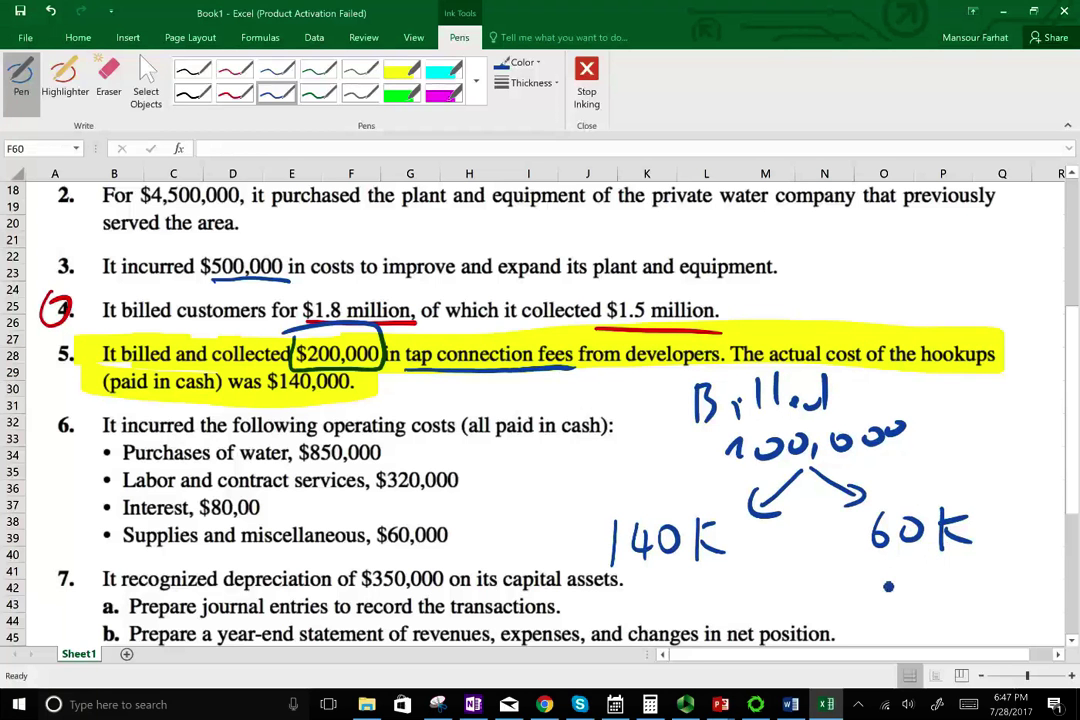
# Step: Handwrite "Capital contrib" with a small arrow under 60K and "Rev" under 140K, and stop inking
pyautogui.moveTo(860, 586)
pyautogui.mouseDown()
pyautogui.moveTo(872, 560)
pyautogui.moveTo(912, 600)
pyautogui.moveTo(937, 588)
pyautogui.mouseUp()
pyautogui.moveTo(948, 558); pyautogui.dragTo(952, 586)
pyautogui.moveTo(967, 577); pyautogui.dragTo(974, 586)
pyautogui.moveTo(906, 608)
pyautogui.mouseDown()
pyautogui.moveTo(912, 622)
pyautogui.moveTo(975, 606)
pyautogui.mouseUp()
pyautogui.moveTo(987, 596); pyautogui.dragTo(996, 612)
pyautogui.moveTo(647, 574)
pyautogui.mouseDown()
pyautogui.moveTo(646, 600)
pyautogui.moveTo(698, 580)
pyautogui.mouseUp()
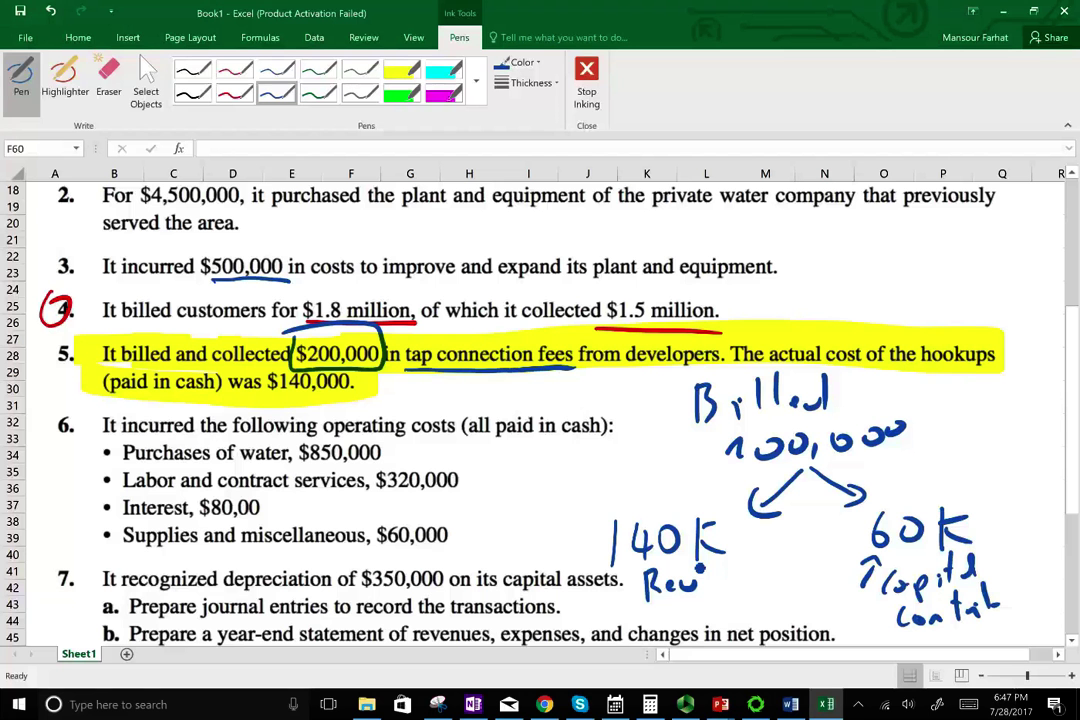
pyautogui.press('Escape')
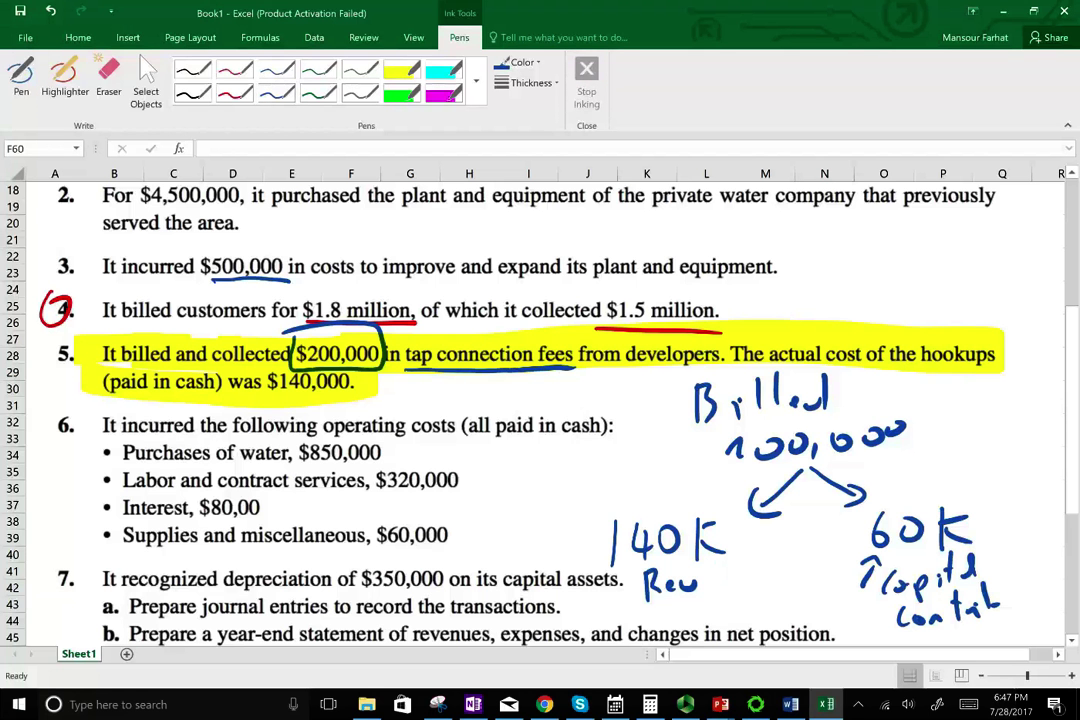
# Step: Start the journal entry for transaction 5 with Cash in A63 and a 200 K debit in F63
pyautogui.scroll(-8, 540, 400)
pyautogui.scroll(-1, 540, 400)
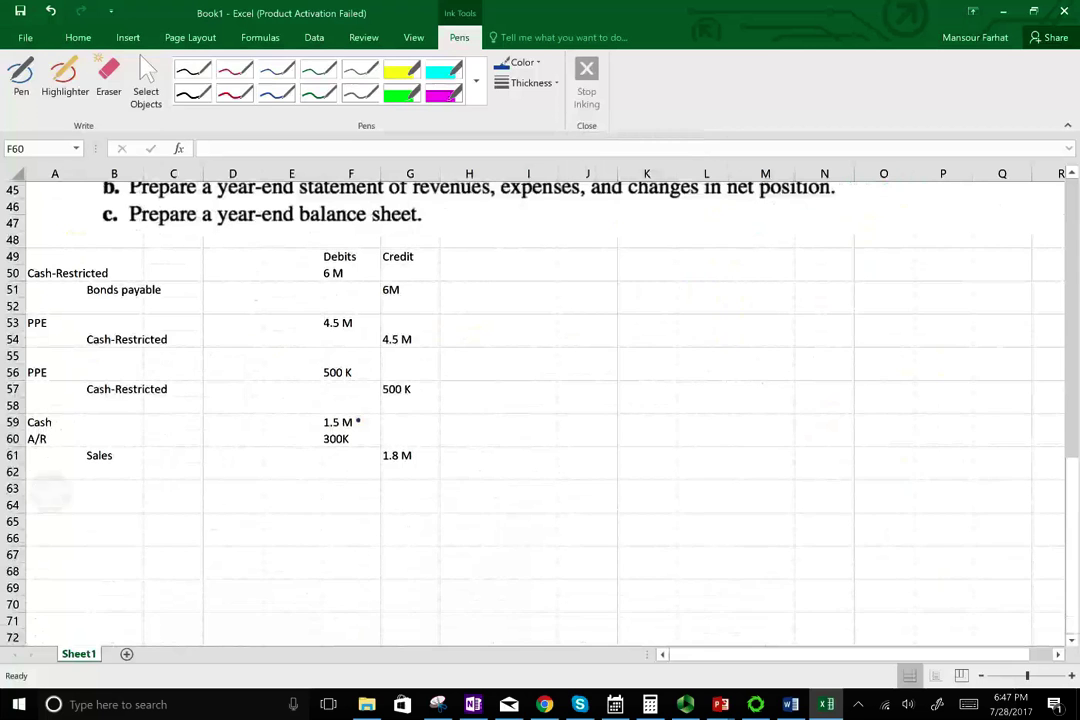
pyautogui.click(55, 488)
pyautogui.write('Cash')
pyautogui.press('Tab')
pyautogui.press('Tab')
pyautogui.press('Tab')
pyautogui.press('Tab')
pyautogui.press('Tab')
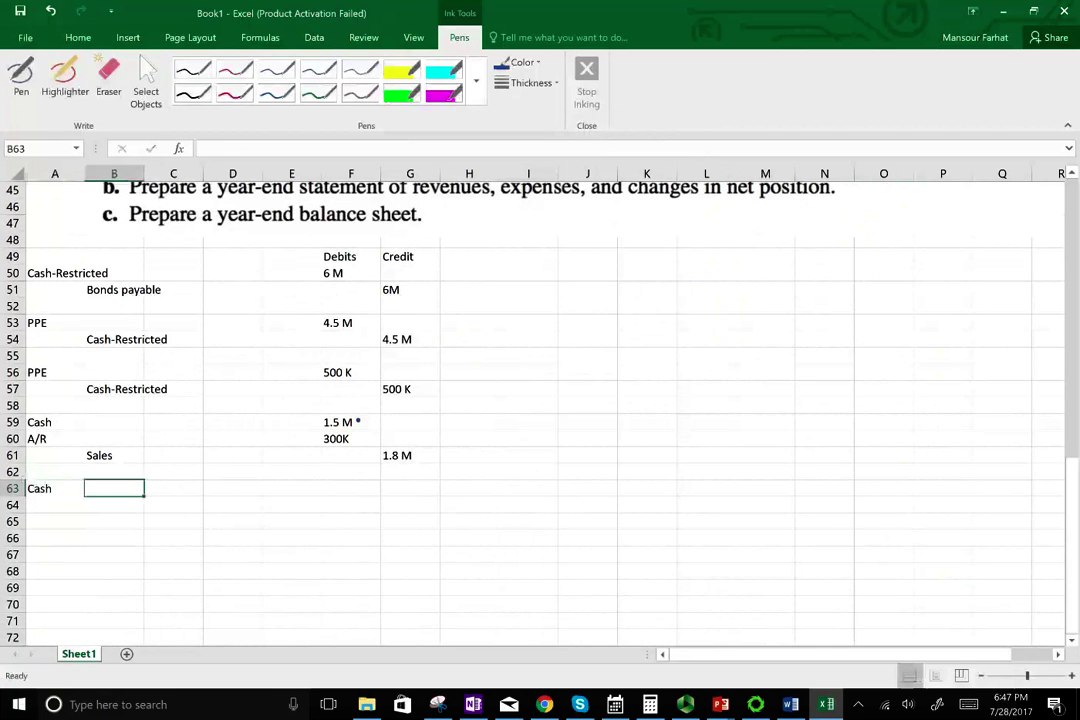
pyautogui.write('200 K')
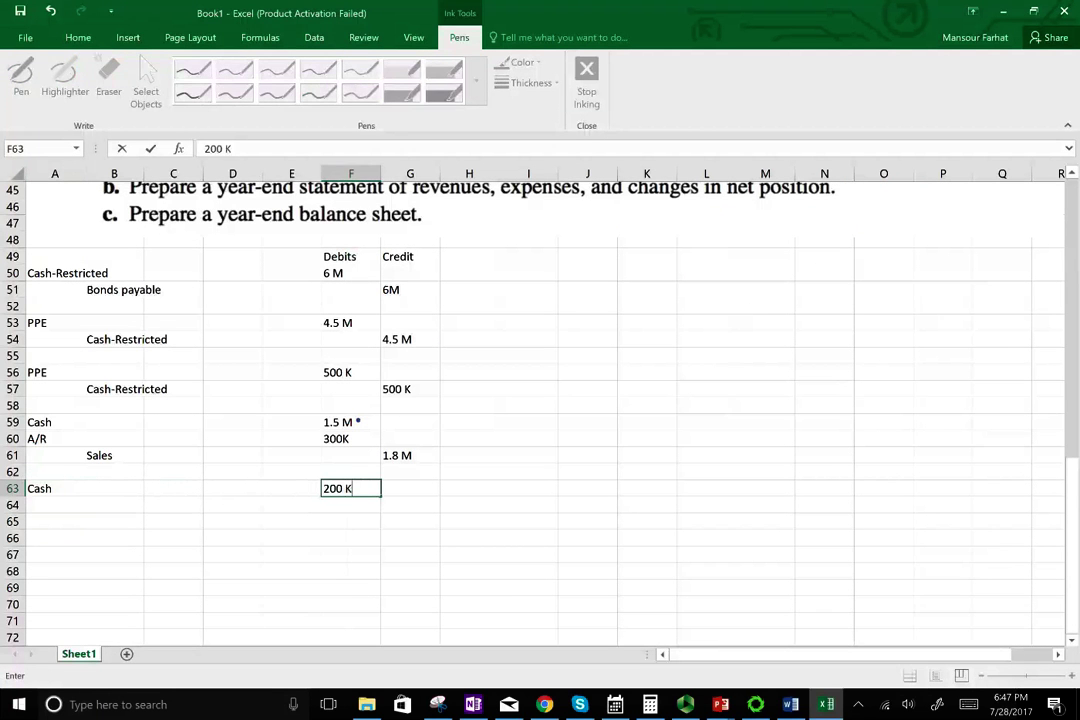
pyautogui.press('Return')
# Step: Enter the credit line "Tap fee-operating revenues" in B64 with 140 K in G64
pyautogui.press('Tab')
pyautogui.write('Ta')
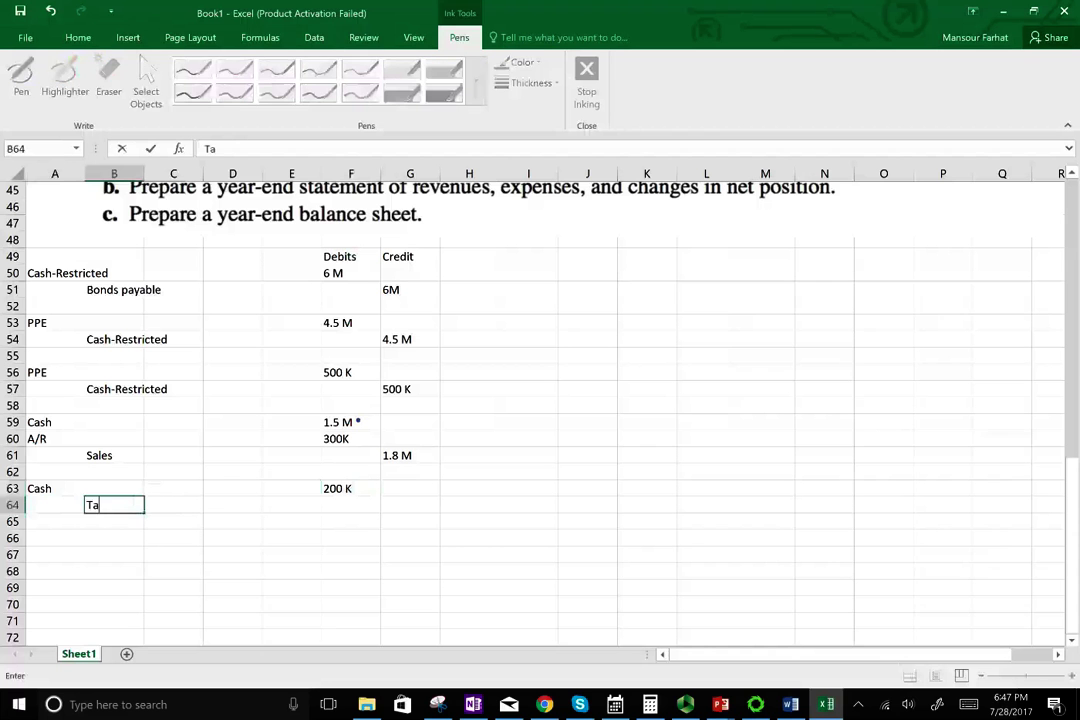
pyautogui.write('p fee-opera')
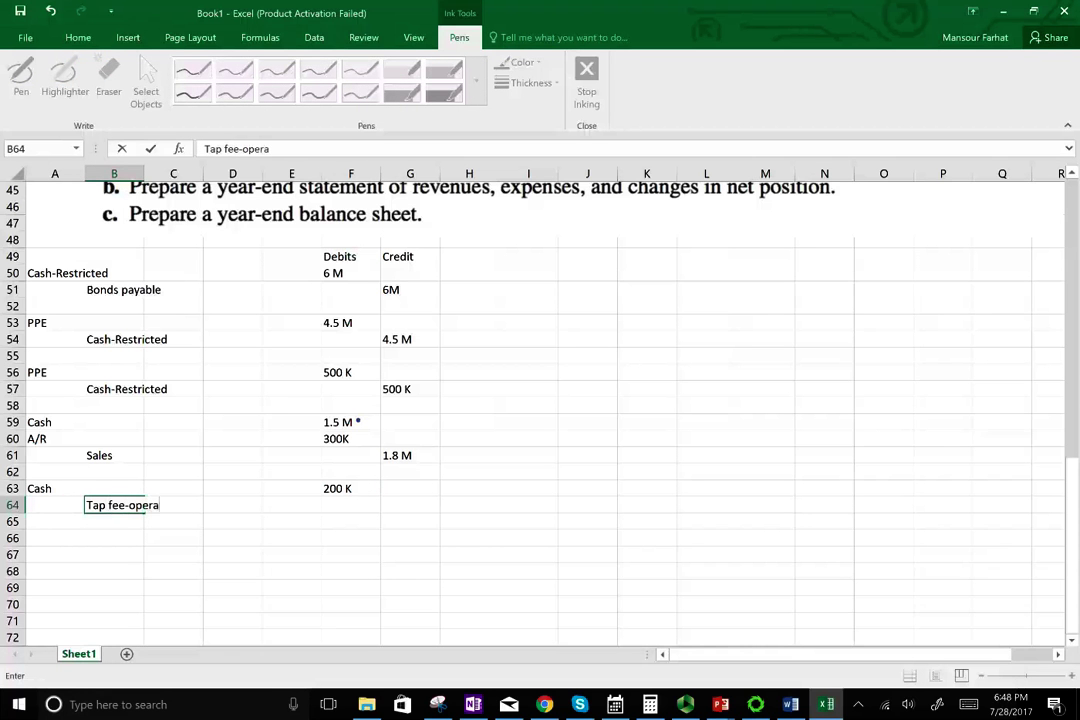
pyautogui.write('ting revenues')
pyautogui.press('Tab')
pyautogui.press('Tab')
pyautogui.press('Tab')
pyautogui.press('Tab')
pyautogui.press('Tab')
pyautogui.write('140 K')
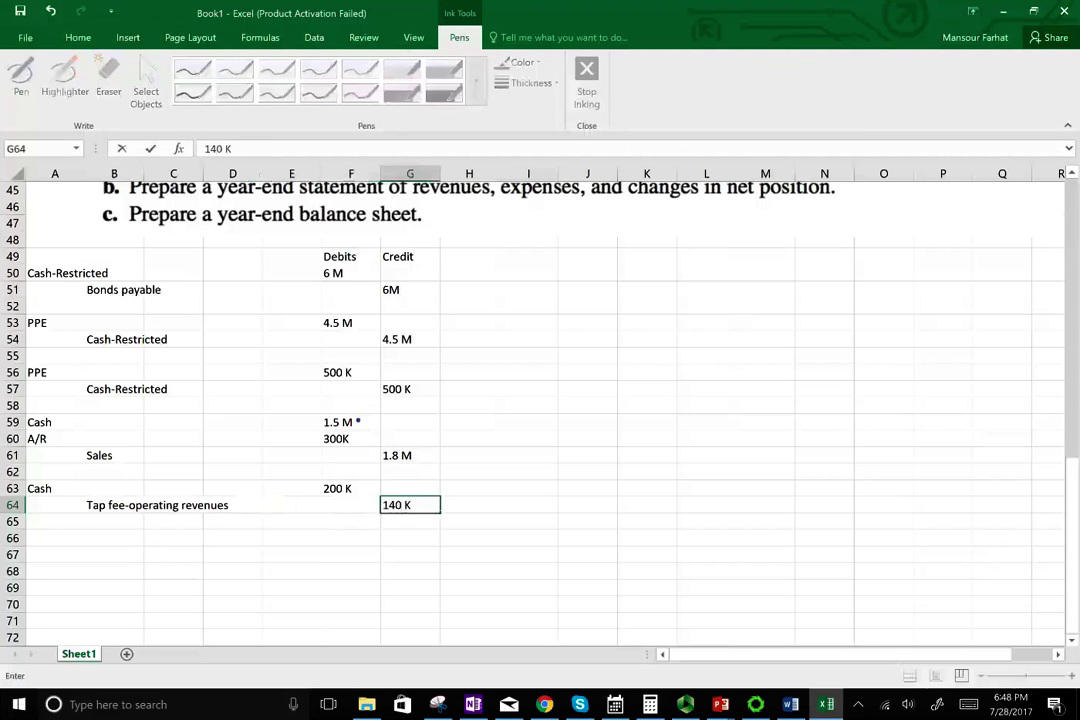
pyautogui.press('Return')
# Step: Enter the credit line "Tap fee- Capital contribution" in B65 with 60 K in G65
pyautogui.write('Tap ')
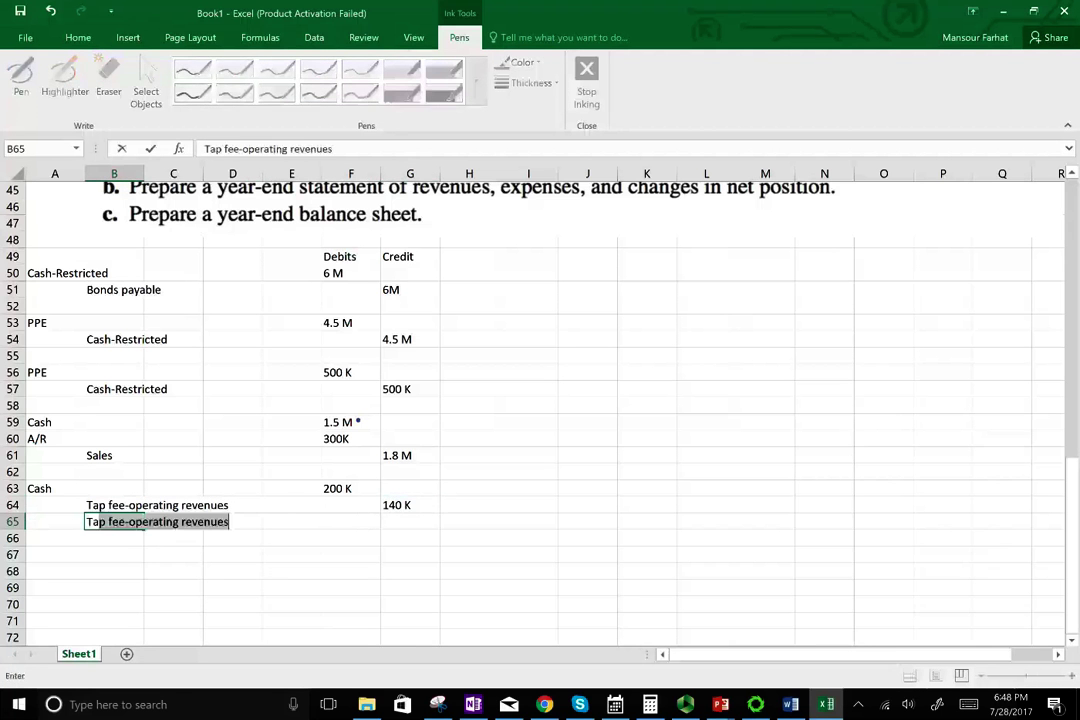
pyautogui.write('fee- Capital contr')
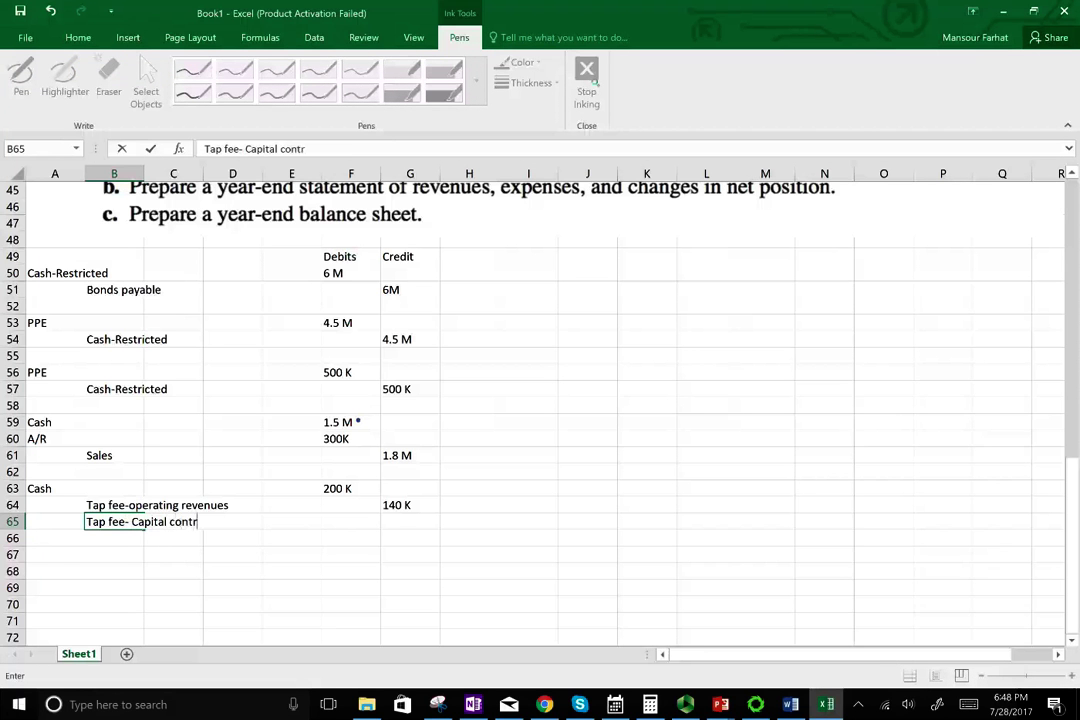
pyautogui.write('ibution')
pyautogui.click(232, 521)
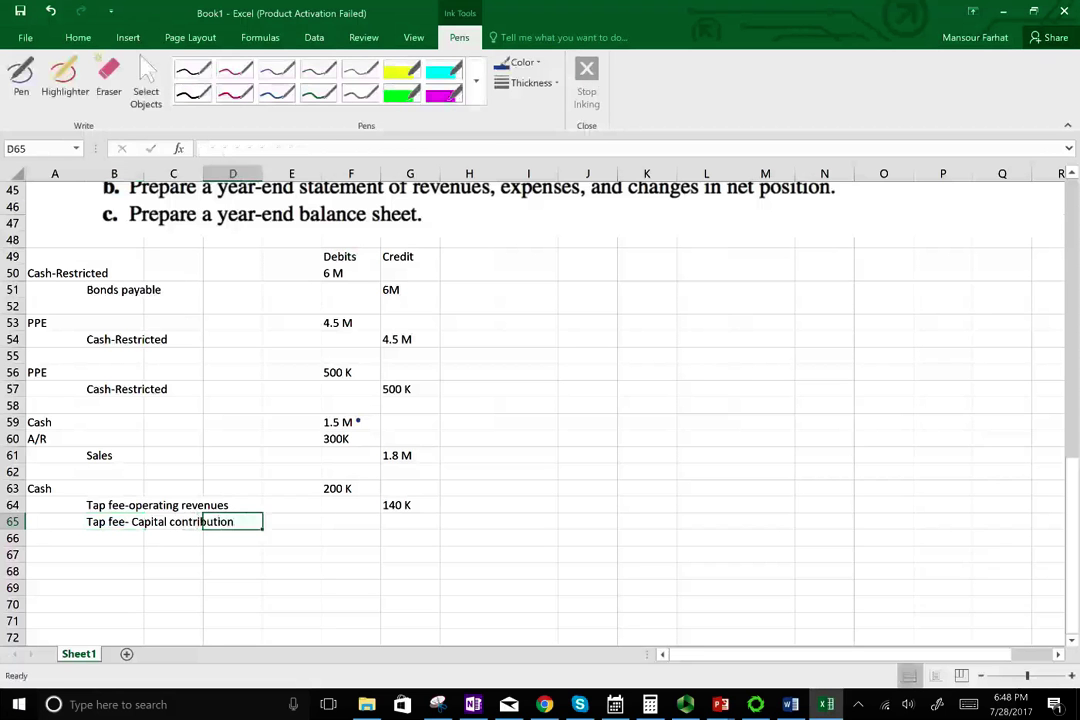
pyautogui.click(350, 521)
pyautogui.click(410, 521)
pyautogui.write('60')
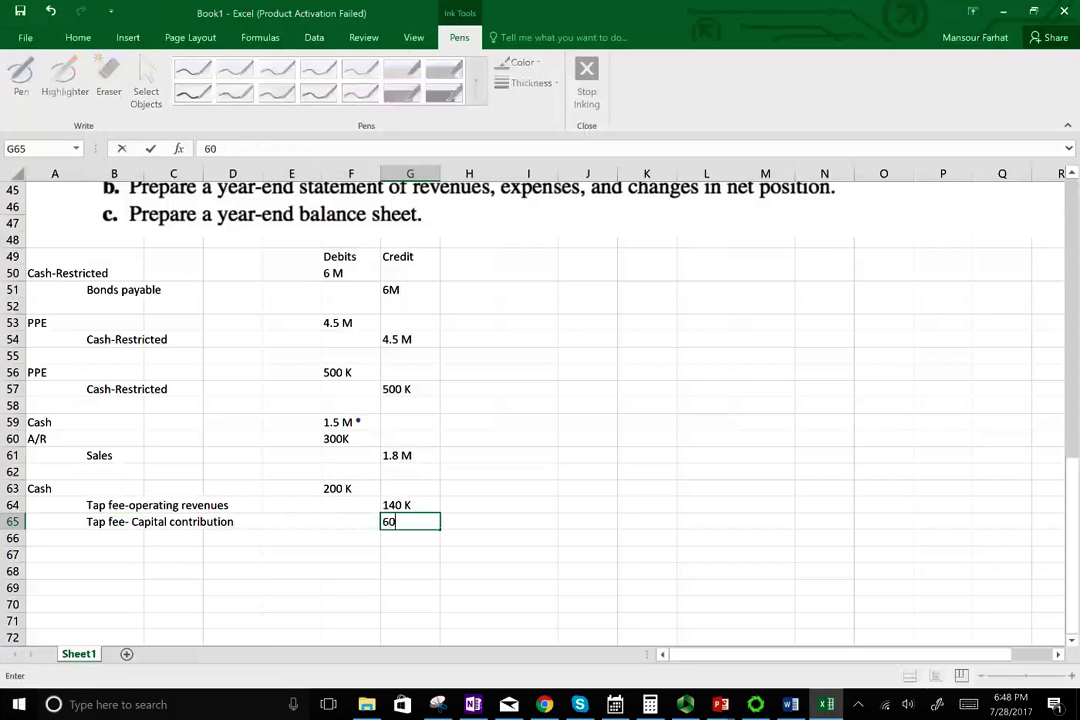
pyautogui.write(' K')
pyautogui.click(114, 538)
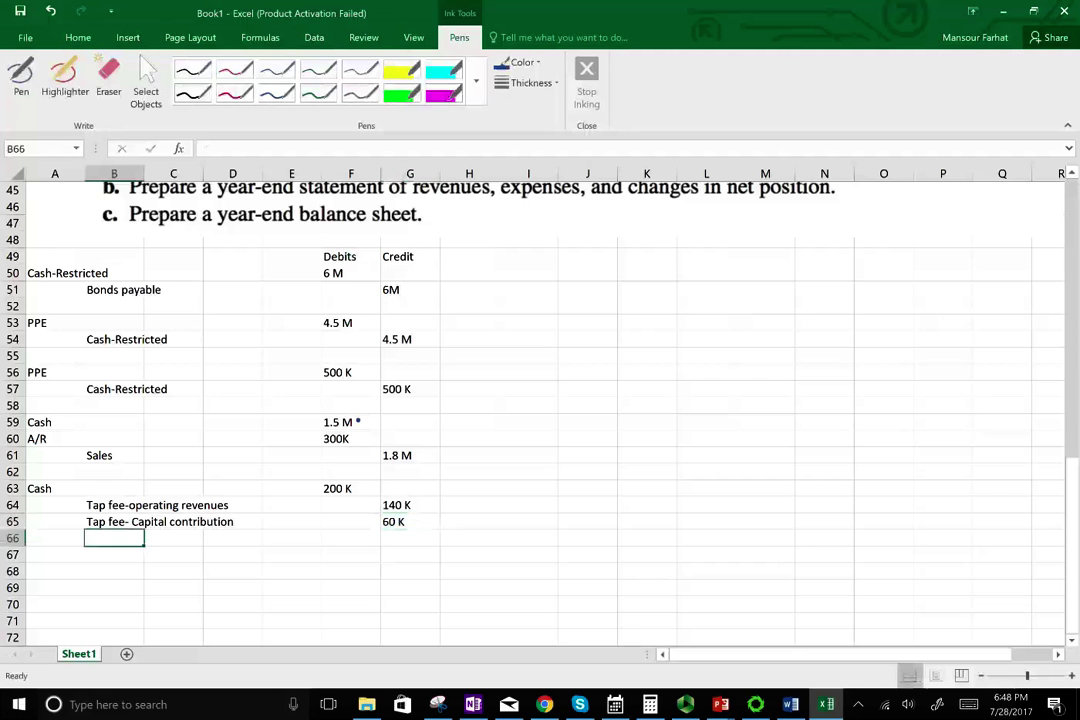
pyautogui.press('Down')
pyautogui.press('Left')
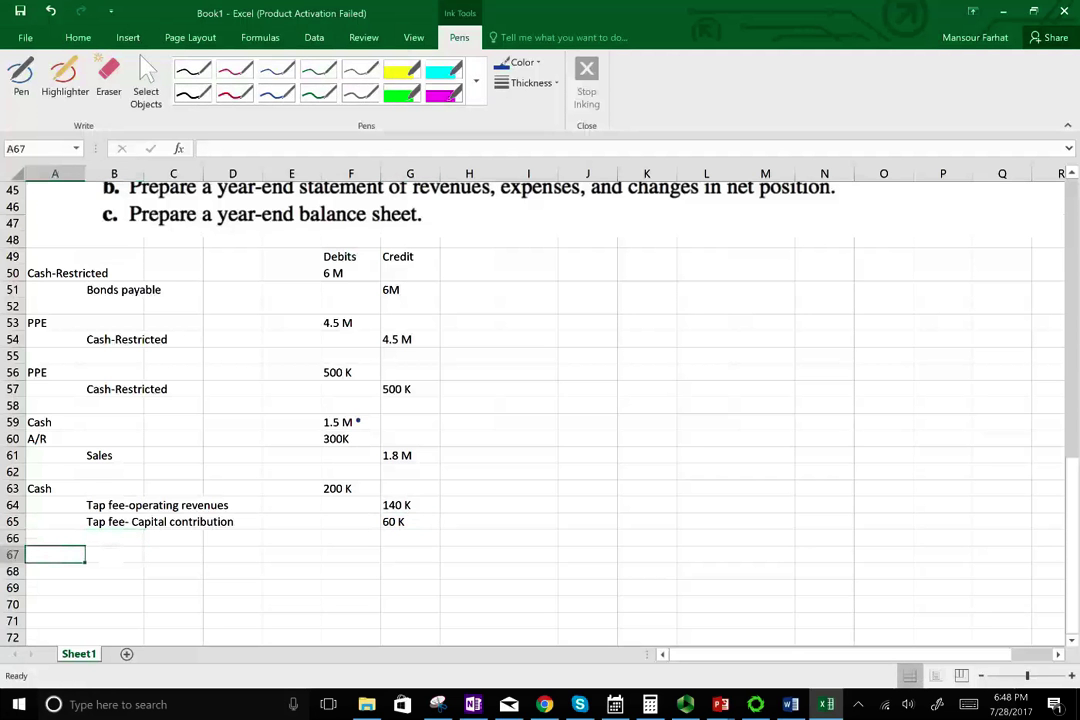
# Step: Annotate the tap fee credits with "Cost" in H64 and "Excess of cost" in H65
pyautogui.keyDown('ctrl'); pyautogui.scroll(2, 540, 400); pyautogui.keyUp('ctrl')
pyautogui.keyDown('ctrl'); pyautogui.scroll(1, 540, 400); pyautogui.keyUp('ctrl')
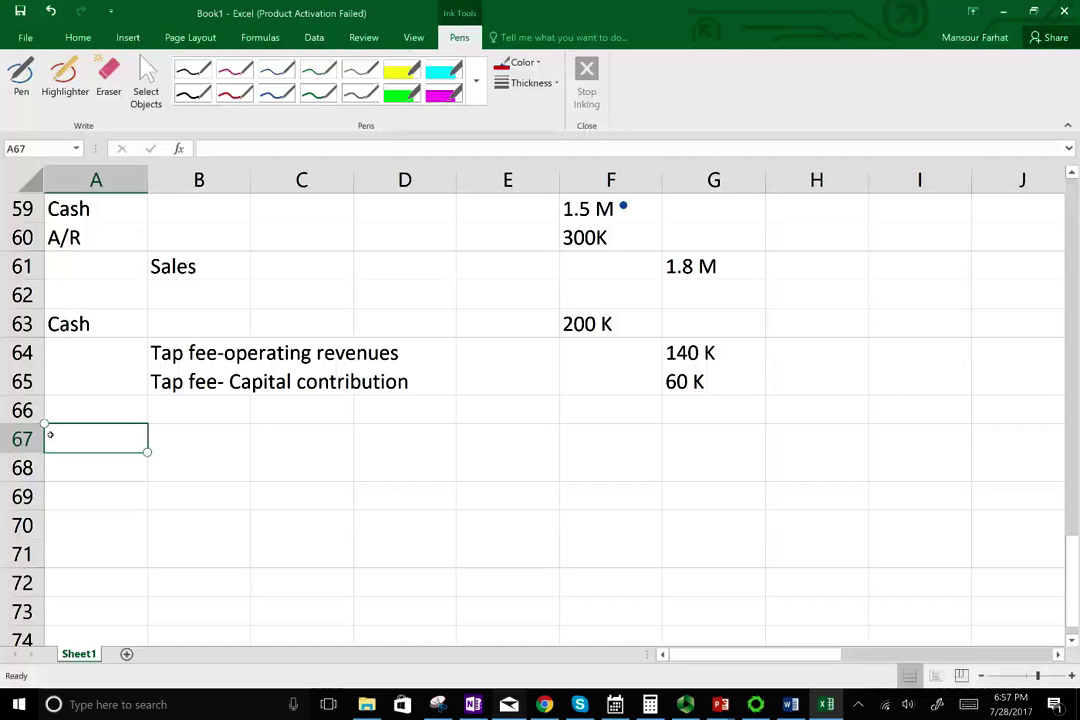
pyautogui.moveTo(160, 352); pyautogui.dragTo(705, 352)
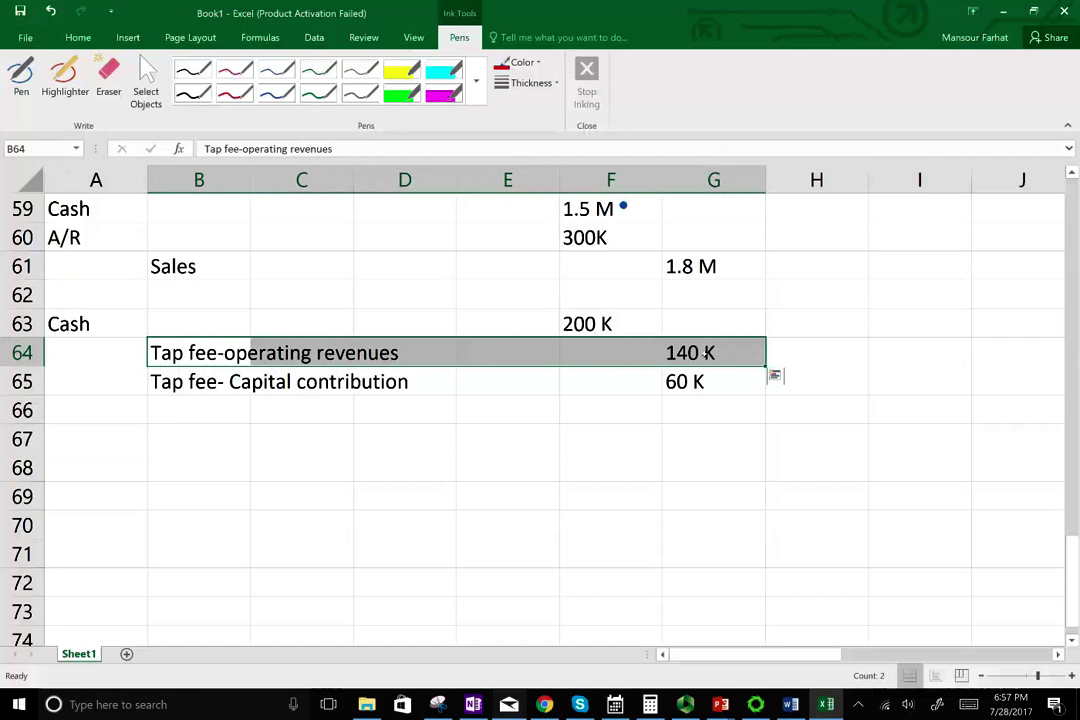
pyautogui.click(826, 359)
pyautogui.write('Cost')
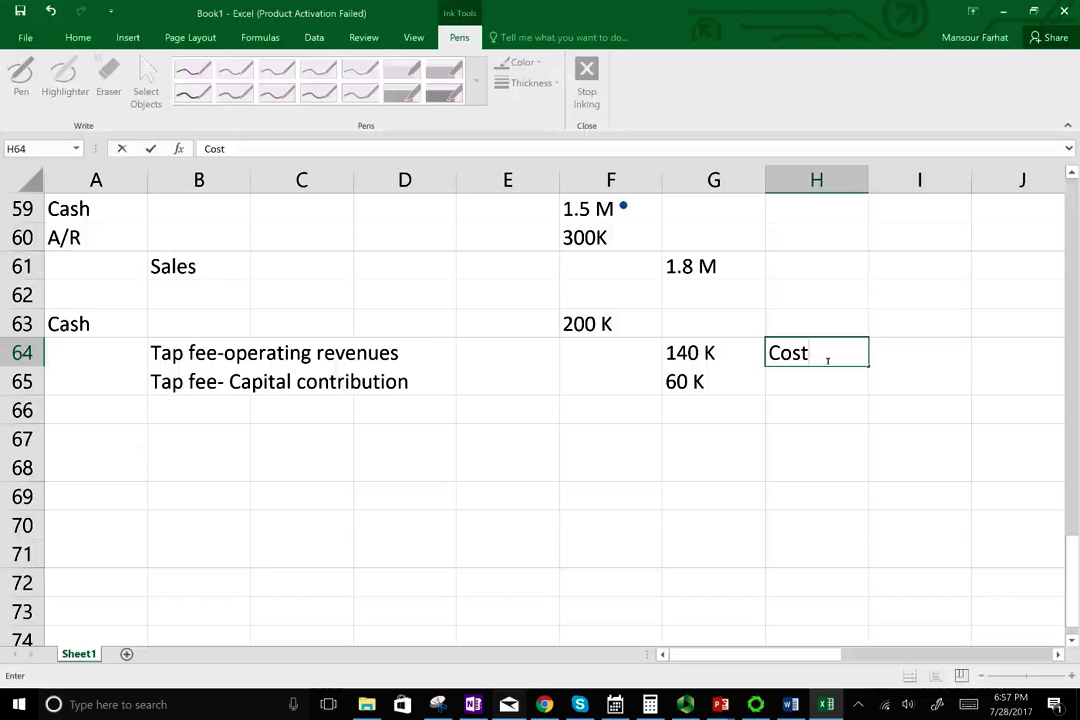
pyautogui.press('Return')
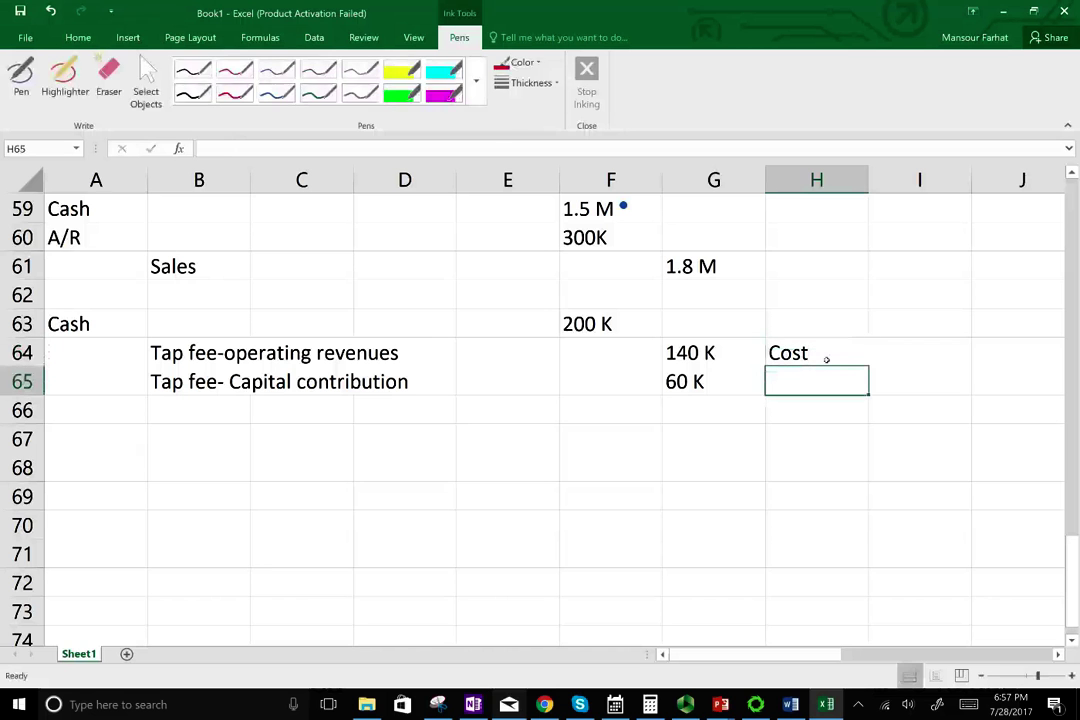
pyautogui.write('Exc')
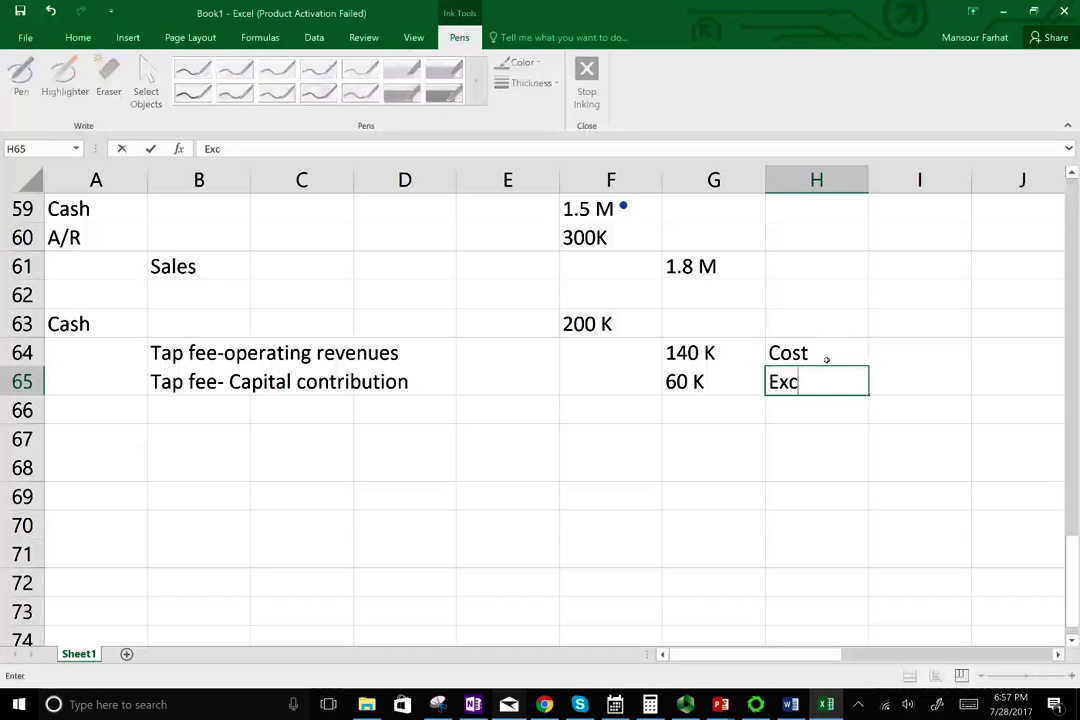
pyautogui.write('ess of cost')
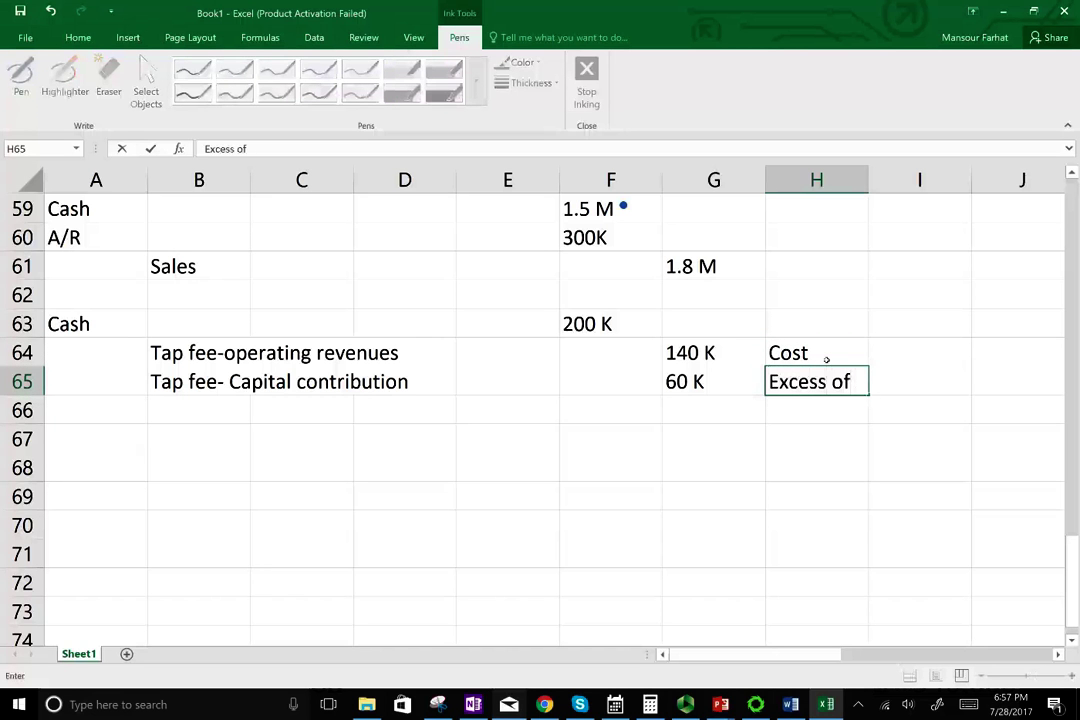
pyautogui.press('Return')
# Step: Extend the note in H64 to read "Cost: additiuon to capital assets PPE"
pyautogui.press('Down')
pyautogui.press('Up')
pyautogui.press('Up')
pyautogui.press('Up')
pyautogui.press('Up')
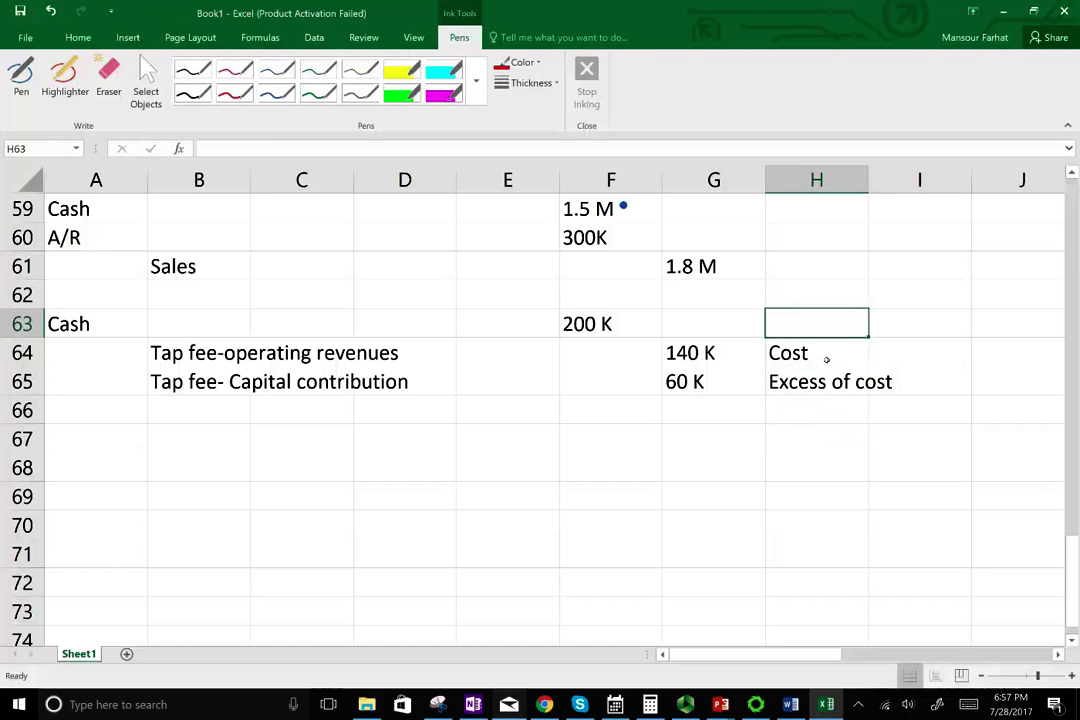
pyautogui.press('Down')
pyautogui.click(253, 150)
pyautogui.write(': additiuon')
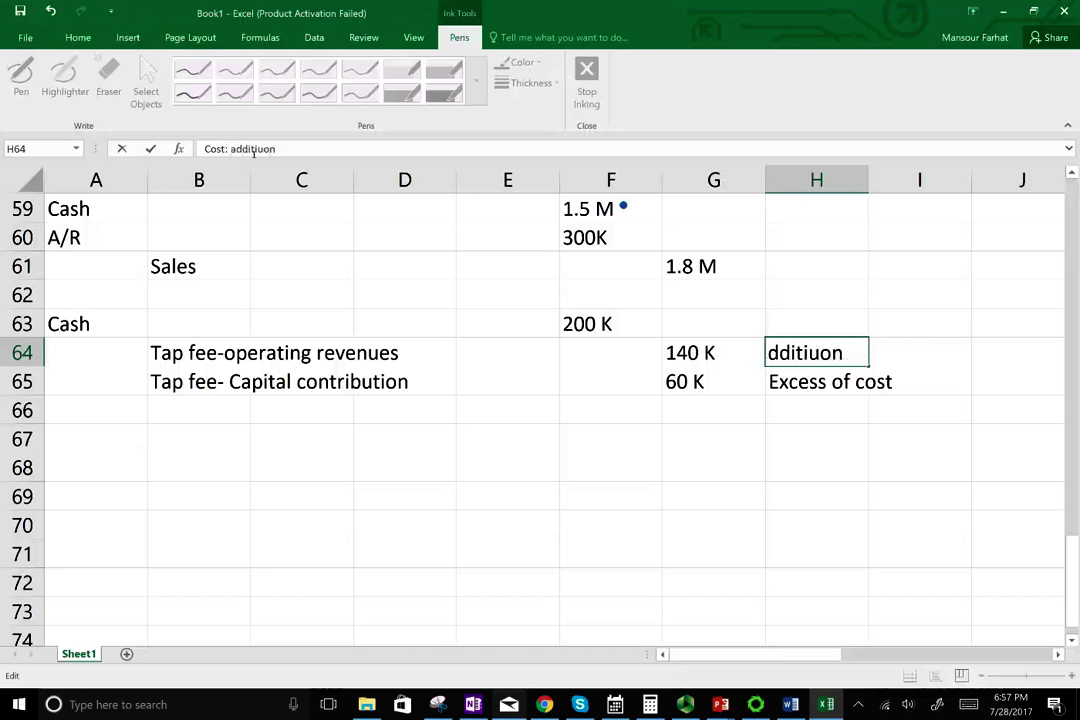
pyautogui.write(' to capital')
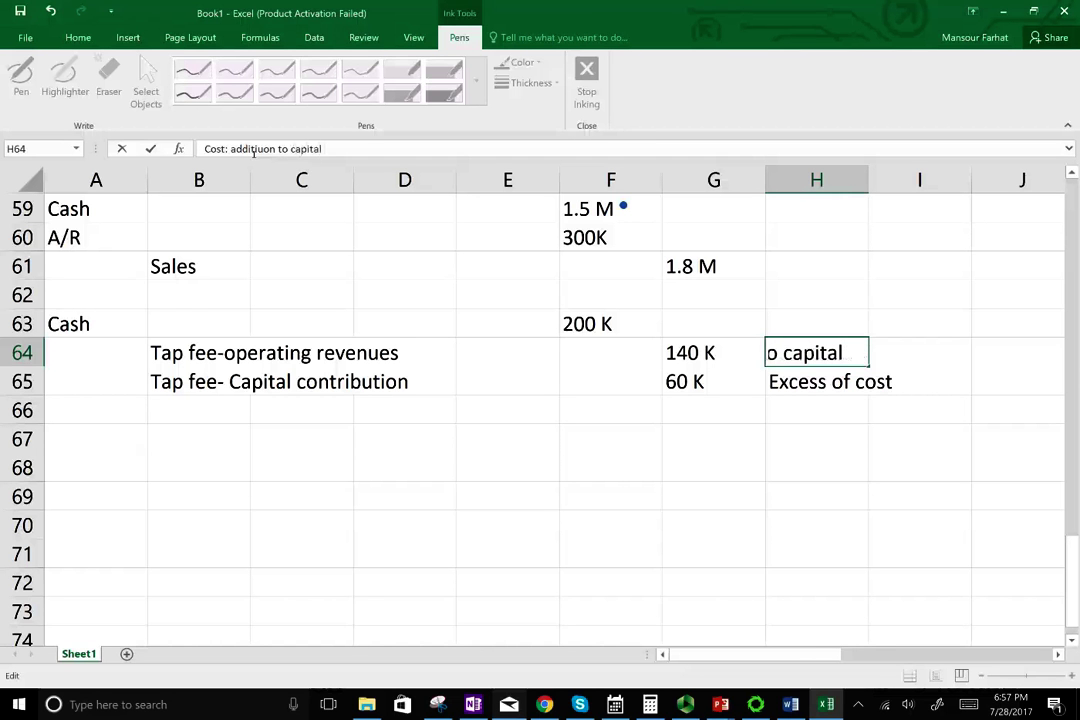
pyautogui.write(' assets')
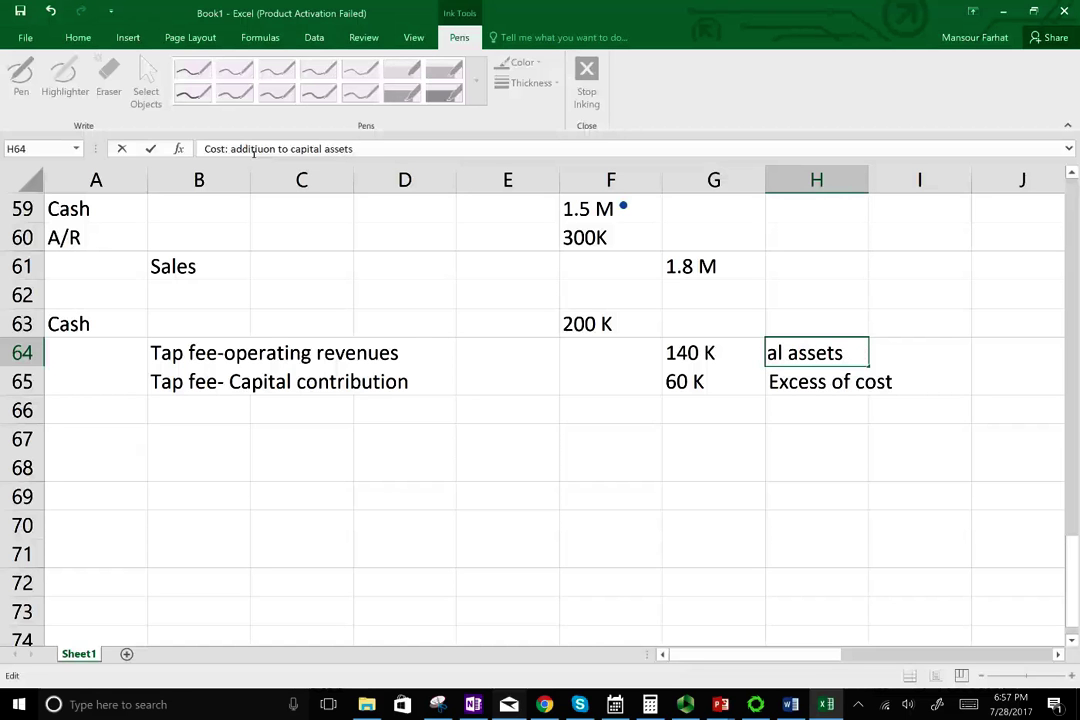
pyautogui.write(' PPE')
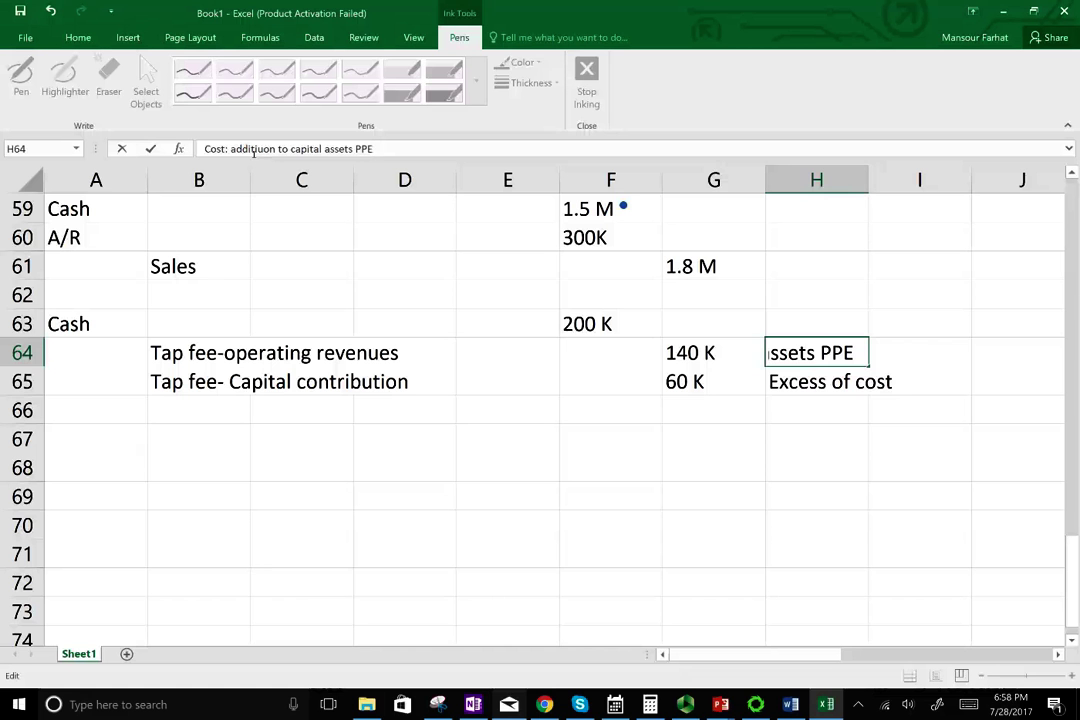
pyautogui.press('Return')
# Step: Enter the debit line "PPE" in A66 with 140 K in F66
pyautogui.press('Down')
pyautogui.press('Left')
pyautogui.press('Left')
pyautogui.press('Left')
pyautogui.press('Left')
pyautogui.press('Left')
pyautogui.press('Left')
pyautogui.press('Left')
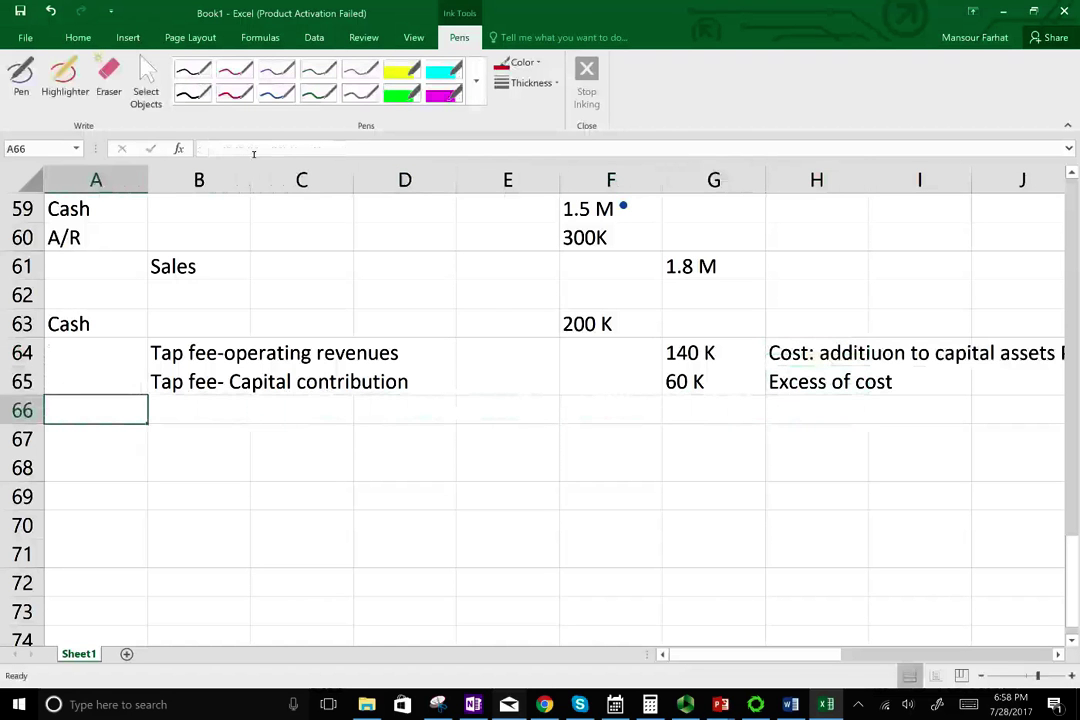
pyautogui.write('PP E')
pyautogui.press('BackSpace')
pyautogui.press('BackSpace')
pyautogui.write('E')
pyautogui.press('Right')
pyautogui.press('Right')
pyautogui.press('Right')
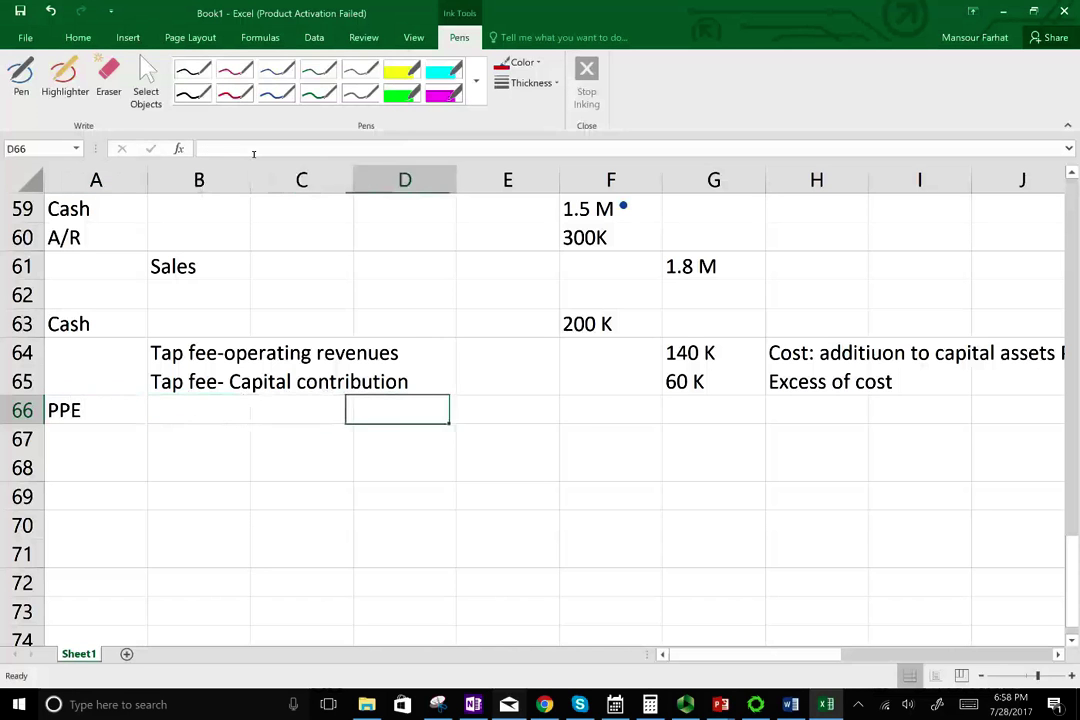
pyautogui.press('Right')
pyautogui.press('Right')
pyautogui.write('140 K')
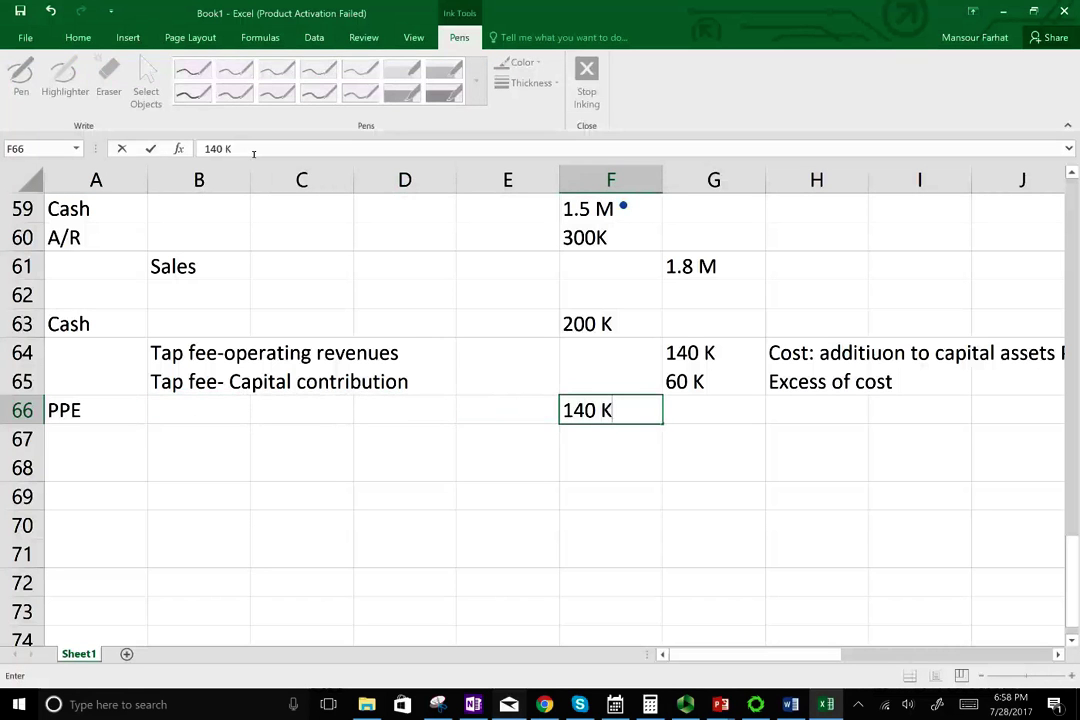
pyautogui.press('Return')
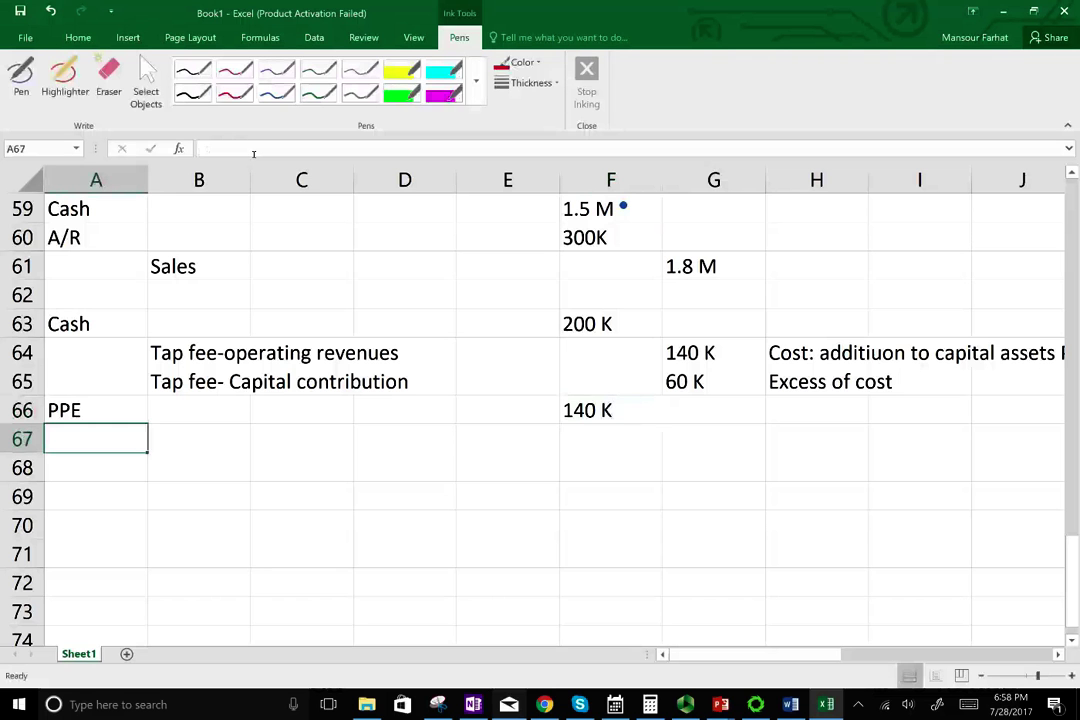
# Step: Enter the credit line "Cash" in B67 with 140 K in G67
pyautogui.press('Right')
pyautogui.write('Cash')
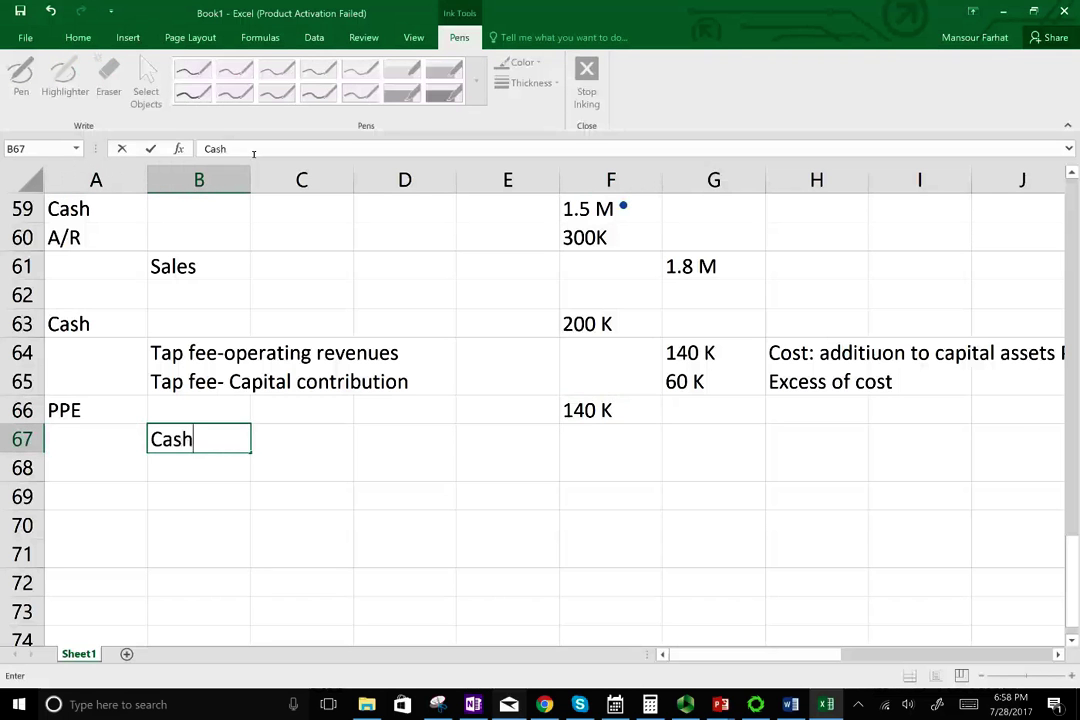
pyautogui.press('Right')
pyautogui.press('Right')
pyautogui.press('Right')
pyautogui.press('Right')
pyautogui.press('Right')
pyautogui.write('14 K')
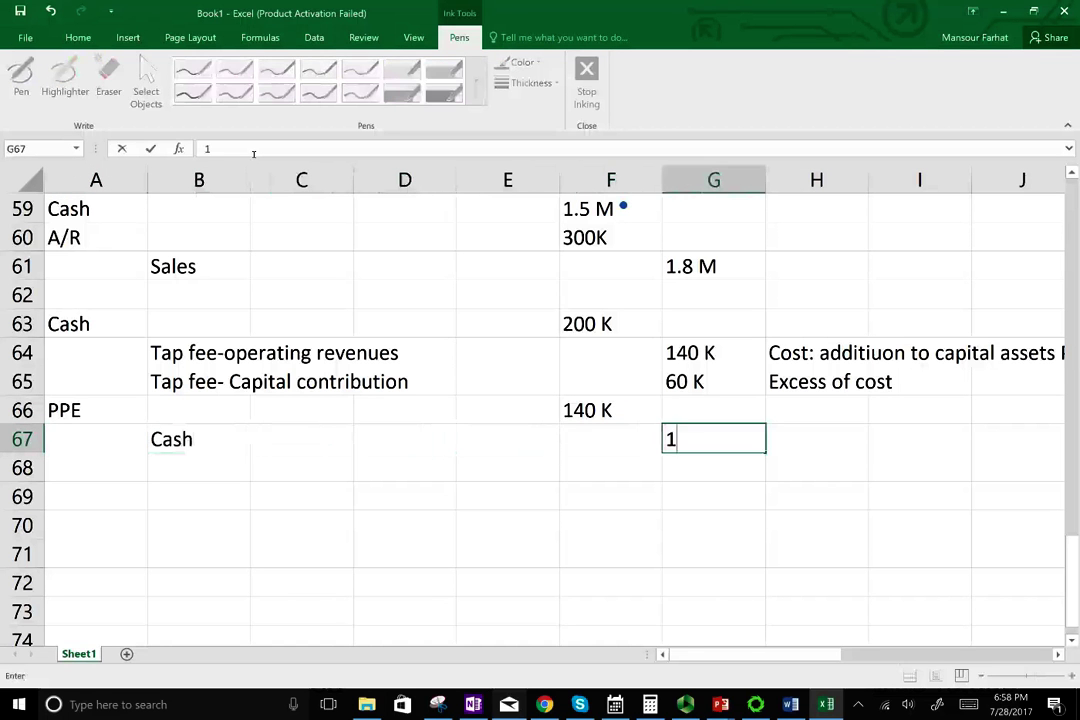
pyautogui.press('BackSpace')
pyautogui.press('BackSpace')
pyautogui.write('0 K')
pyautogui.press('Return')
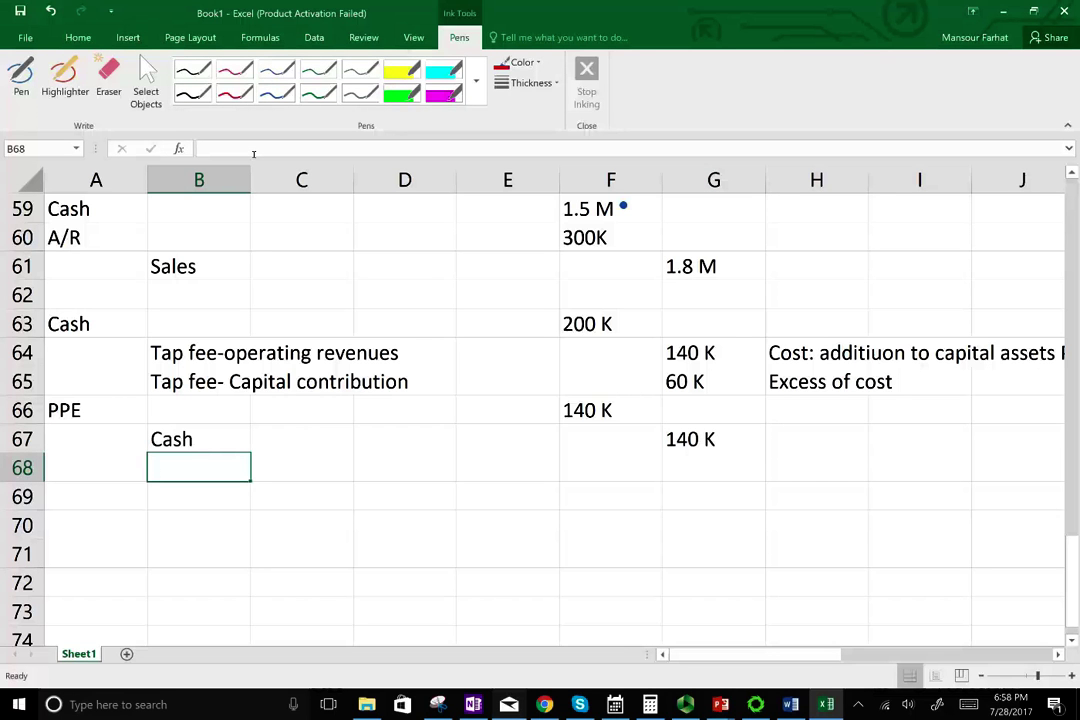
# Step: Correct the misspelled note in H64 to read "Cost: additional to capital assets PPE"
pyautogui.click(590, 323)
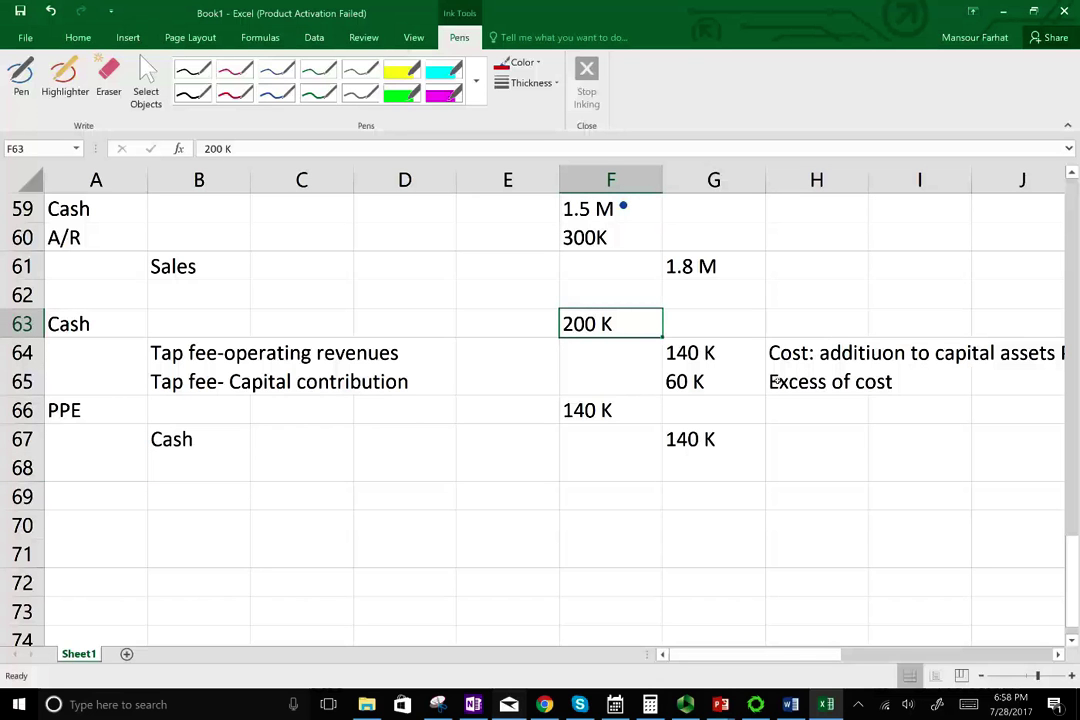
pyautogui.click(812, 350)
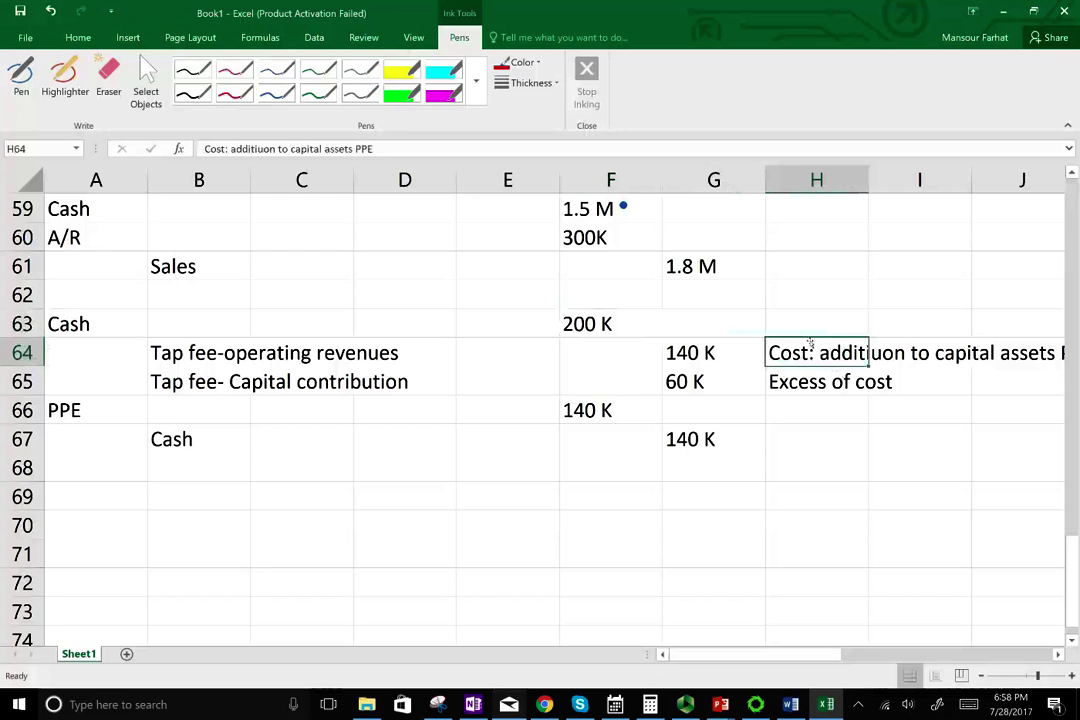
pyautogui.click(252, 150)
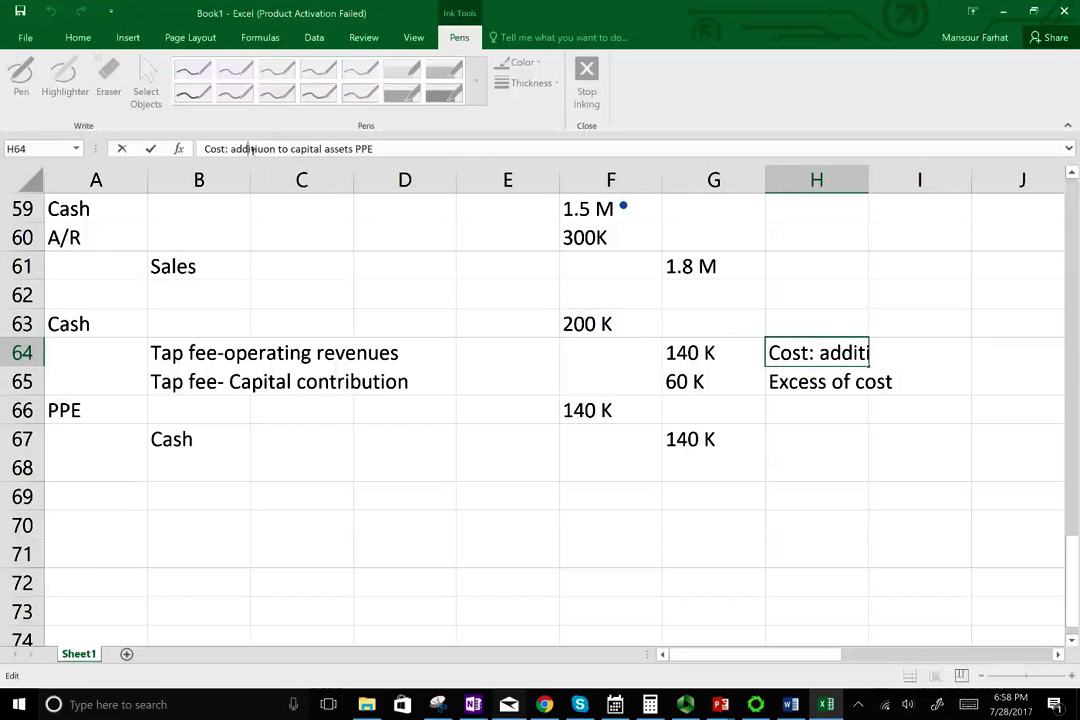
pyautogui.press('Right')
pyautogui.press('Right')
pyautogui.press('Right')
pyautogui.press('BackSpace')
pyautogui.press('BackSpace')
pyautogui.press('BackSpace')
pyautogui.press('BackSpace')
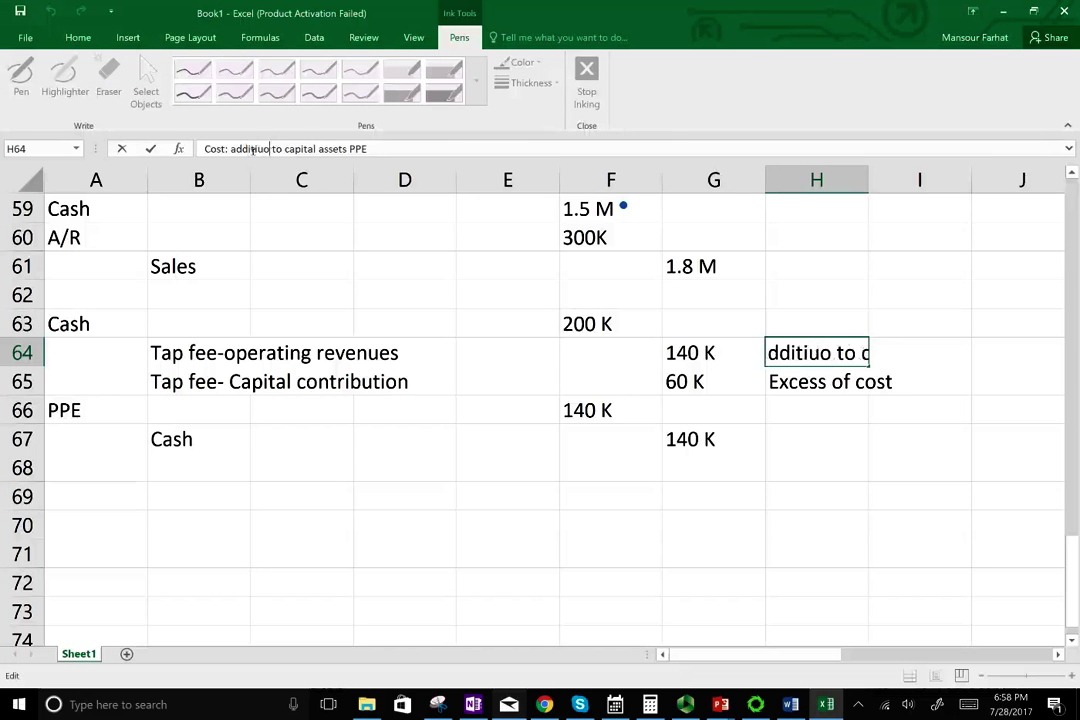
pyautogui.write('ional')
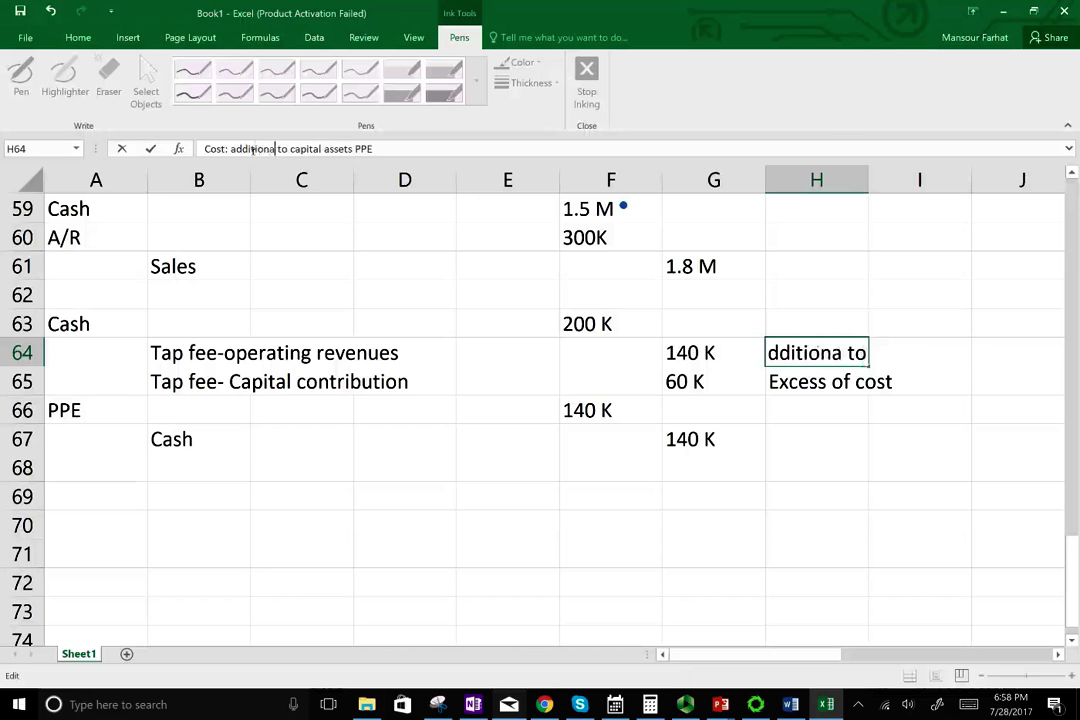
pyautogui.press('Return')
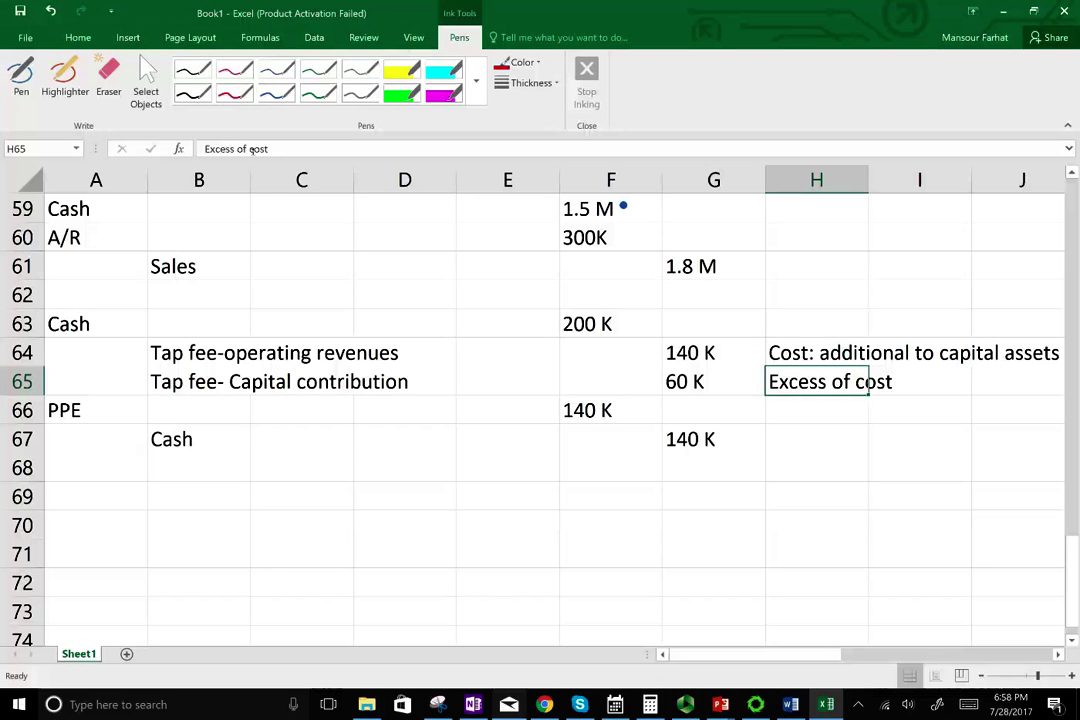
# Step: Mark the 140 K in G64, "Cost" in H64 and "PPE" in A66 with the yellow highlighter
pyautogui.click(103, 410)
pyautogui.click(664, 340)
pyautogui.click(65, 80)
pyautogui.moveTo(655, 337); pyautogui.dragTo(815, 338)
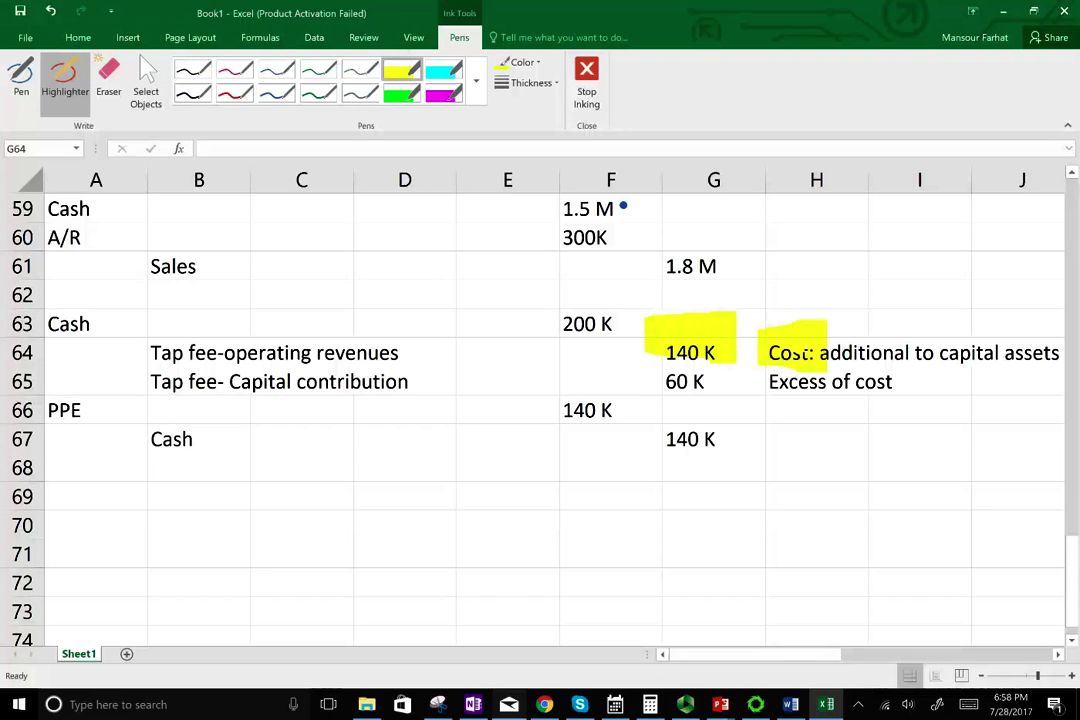
pyautogui.moveTo(87, 411); pyautogui.dragTo(47, 410)
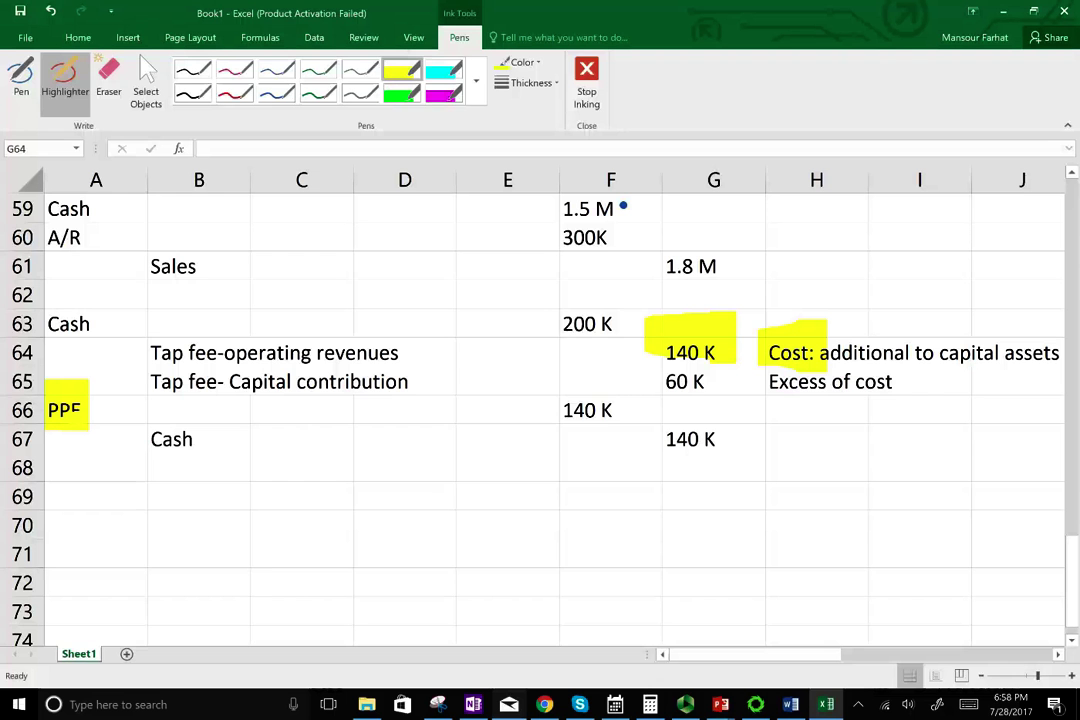
pyautogui.press('Escape')
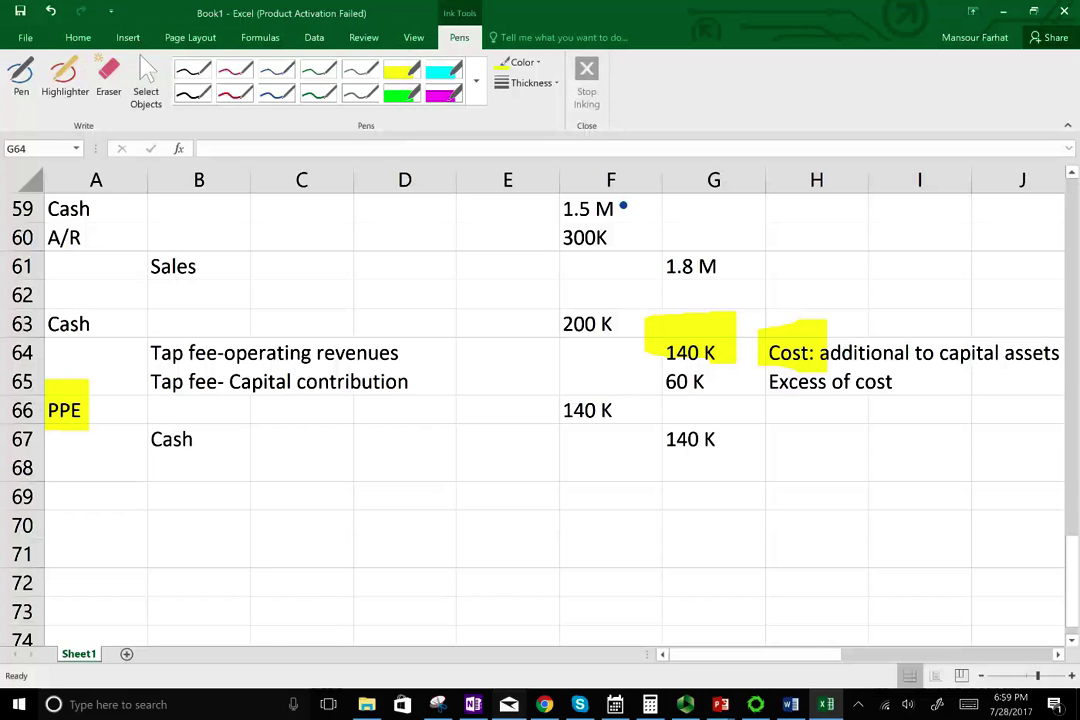
# Step: Erase the ink marks on transactions 3 to 6, including underlines, circles, yellow highlighting and the handwritten billing notes beside them
pyautogui.scroll(12, 540, 410)
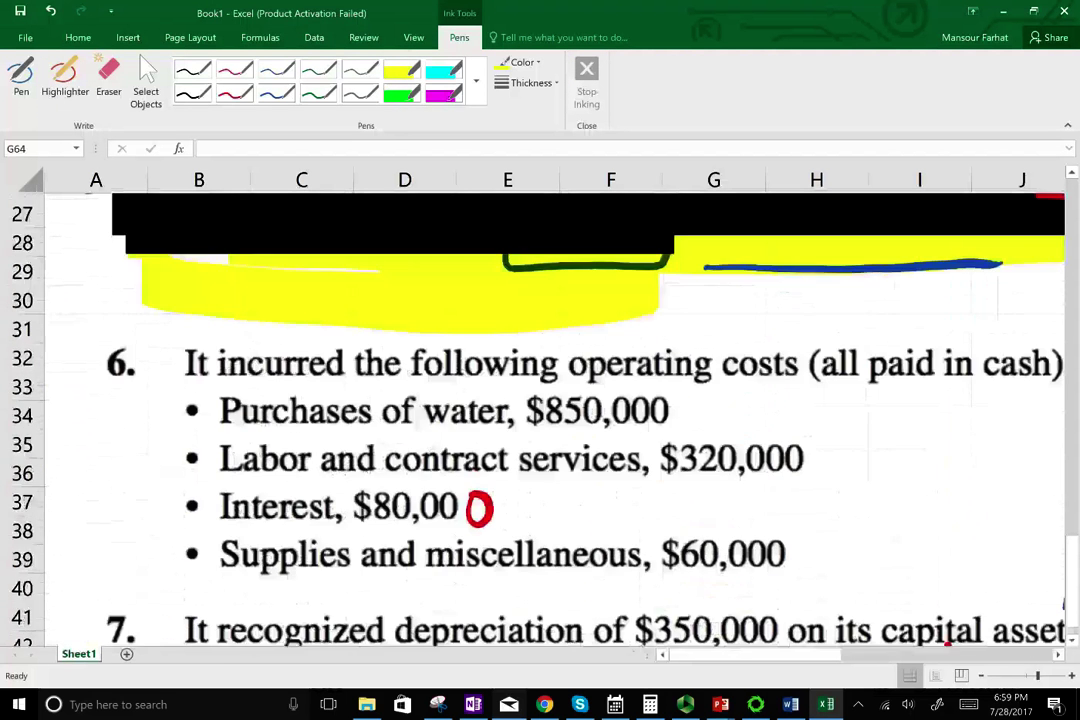
pyautogui.scroll(1, 540, 410)
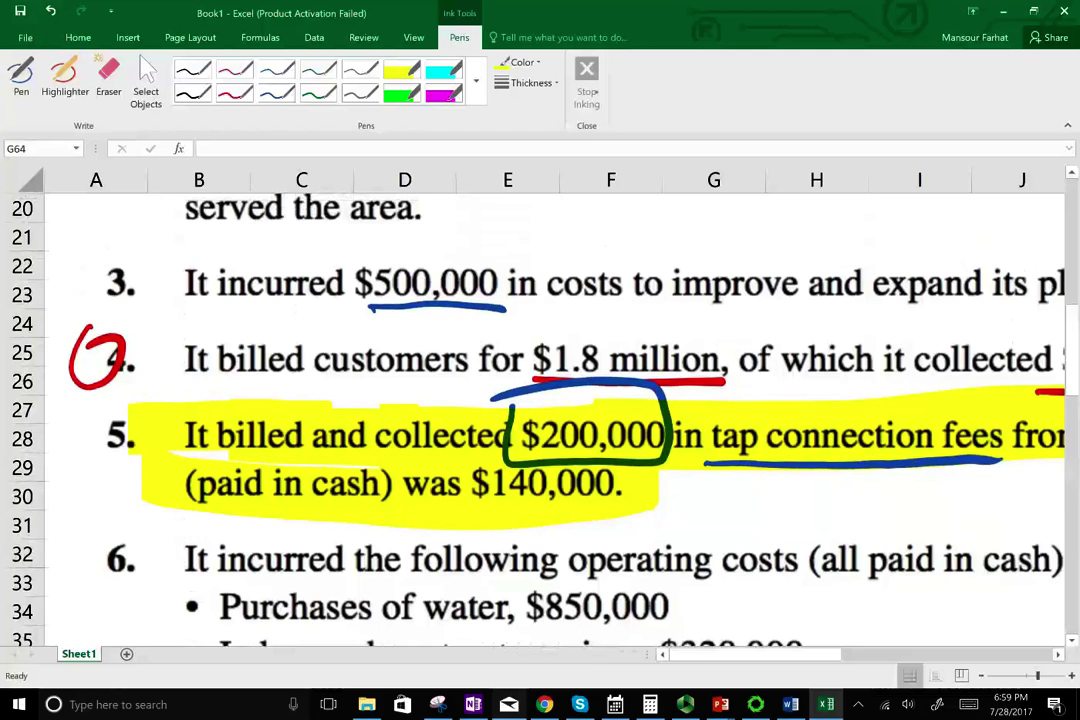
pyautogui.hscroll(1, 540, 410)
pyautogui.hscroll(1, 540, 410)
pyautogui.keyDown('ctrl'); pyautogui.scroll(-1, 540, 410); pyautogui.keyUp('ctrl')
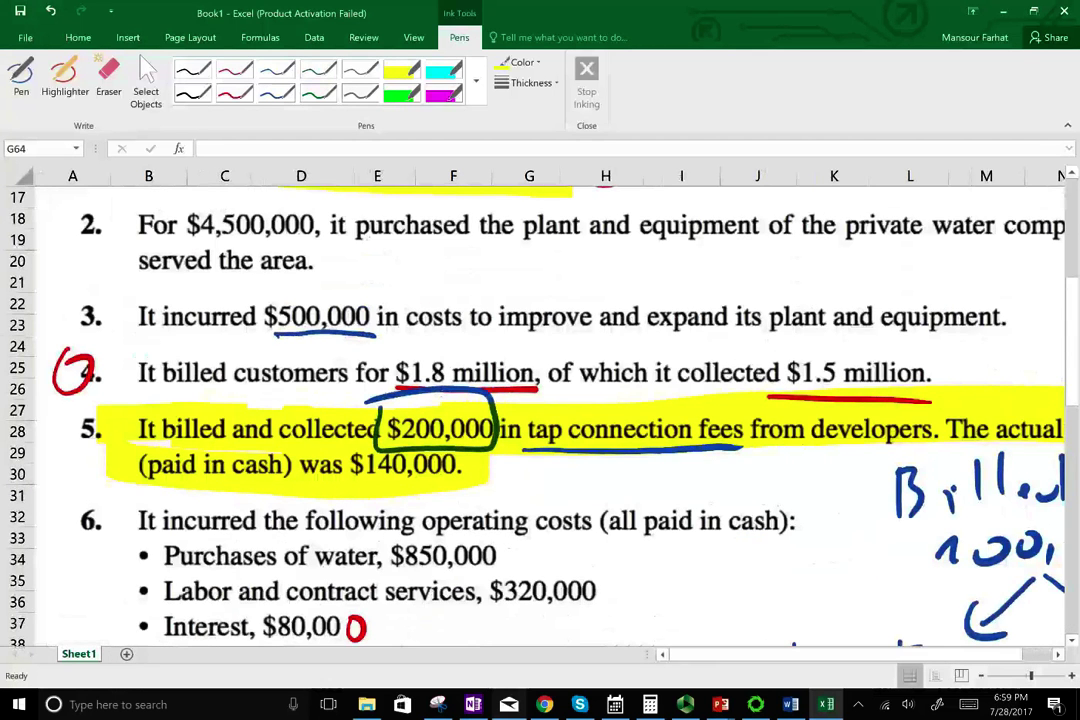
pyautogui.click(108, 80)
pyautogui.moveTo(900, 485)
pyautogui.mouseDown()
pyautogui.moveTo(965, 480)
pyautogui.moveTo(1040, 620)
pyautogui.mouseUp()
pyautogui.click(355, 627)
pyautogui.moveTo(408, 593)
pyautogui.mouseDown()
pyautogui.moveTo(712, 390)
pyautogui.moveTo(884, 417)
pyautogui.moveTo(440, 410)
pyautogui.moveTo(475, 405)
pyautogui.mouseUp()
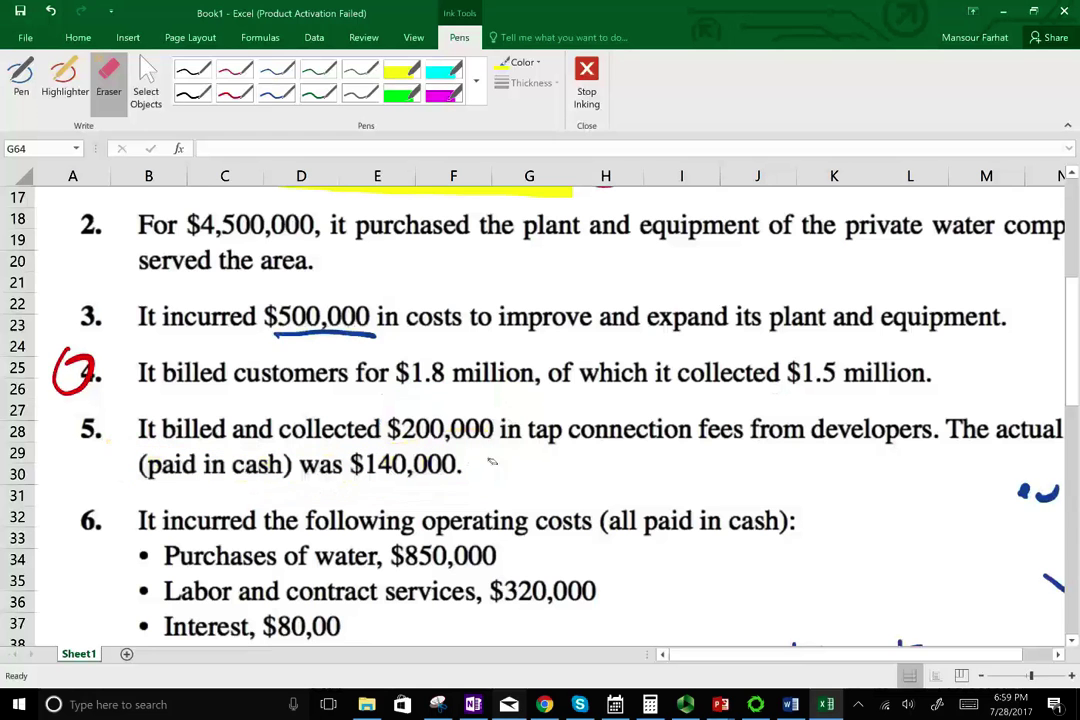
pyautogui.moveTo(76, 385); pyautogui.dragTo(262, 373)
pyautogui.moveTo(1033, 487)
pyautogui.mouseDown()
pyautogui.moveTo(1058, 565)
pyautogui.moveTo(1022, 578)
pyautogui.mouseUp()
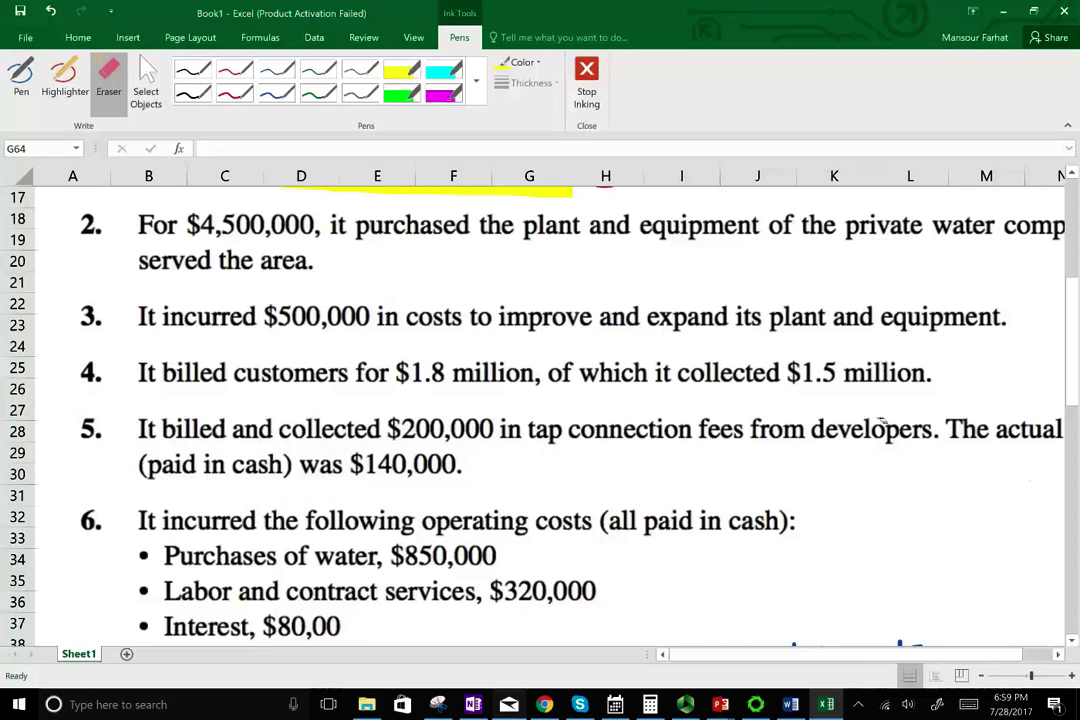
# Step: Erase the handwritten "140K" note beside transaction 6 and draw a red 0 after "Interest, $80,00"
pyautogui.scroll(-2, 1066, 635)
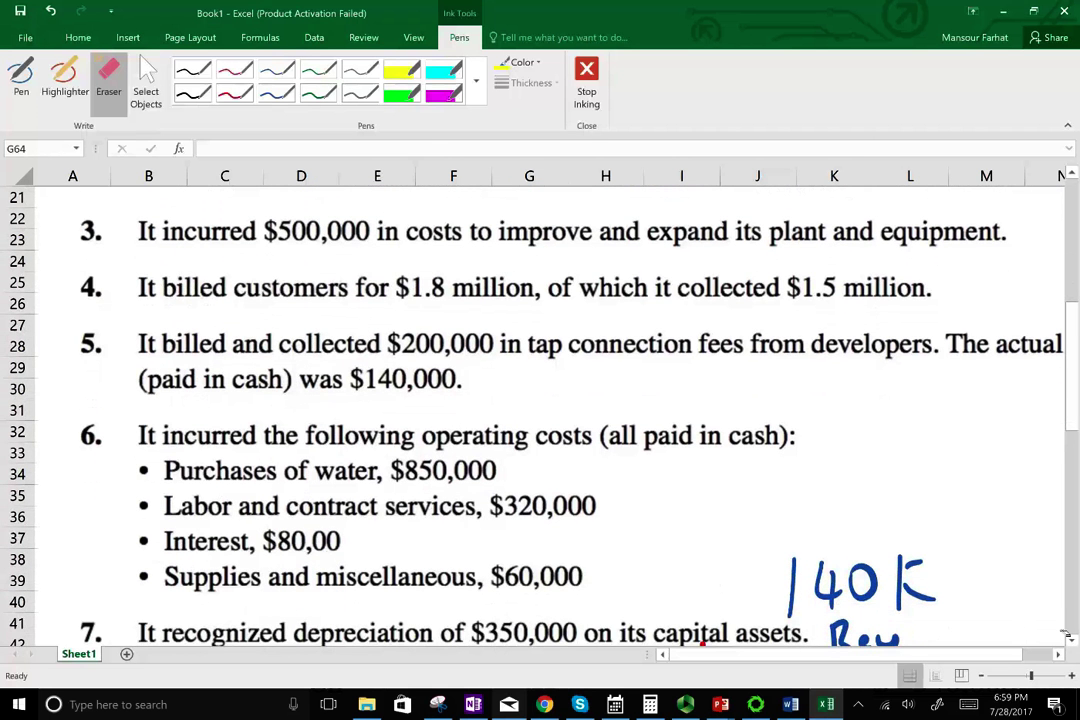
pyautogui.moveTo(815, 565); pyautogui.dragTo(885, 635)
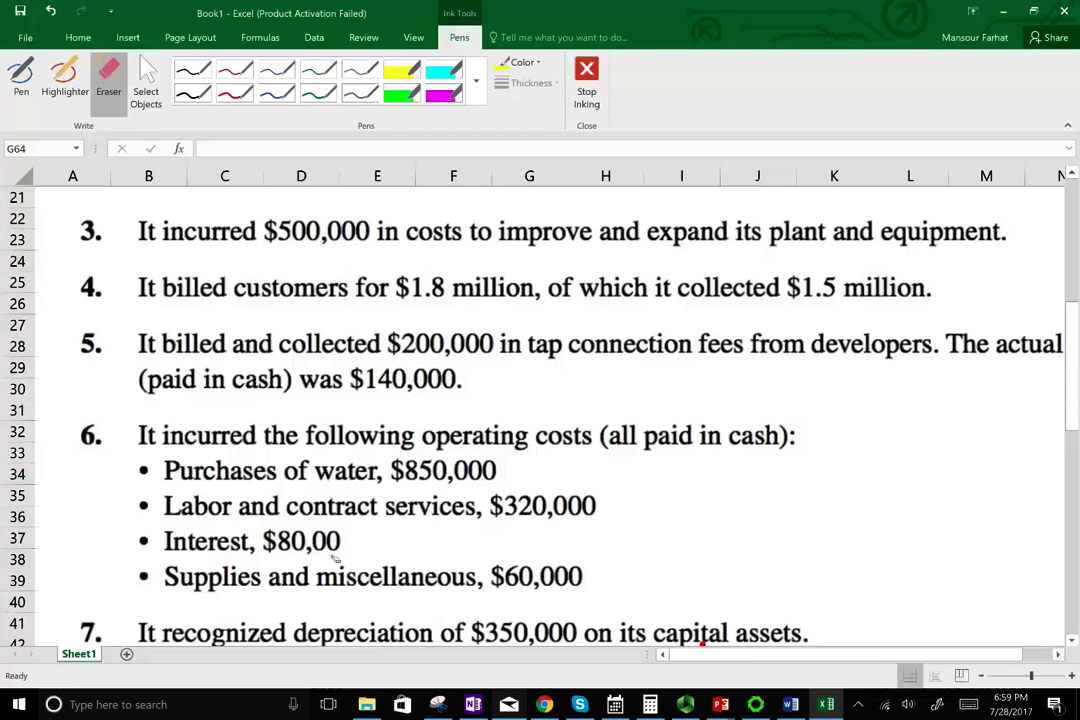
pyautogui.click(235, 93)
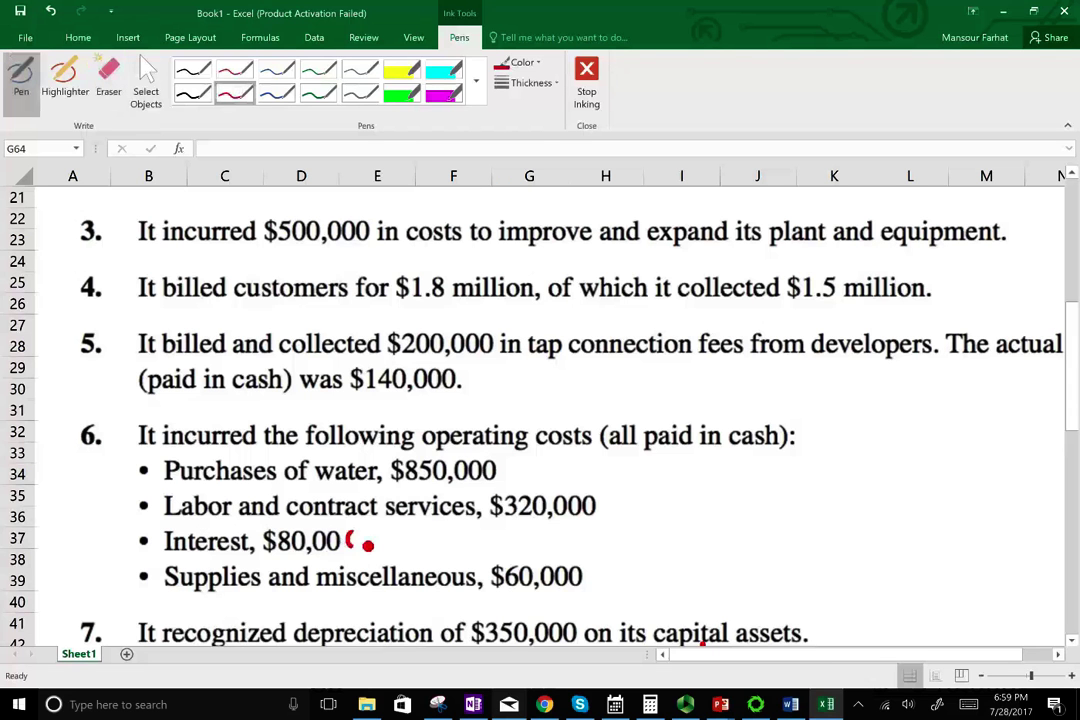
pyautogui.press('Escape')
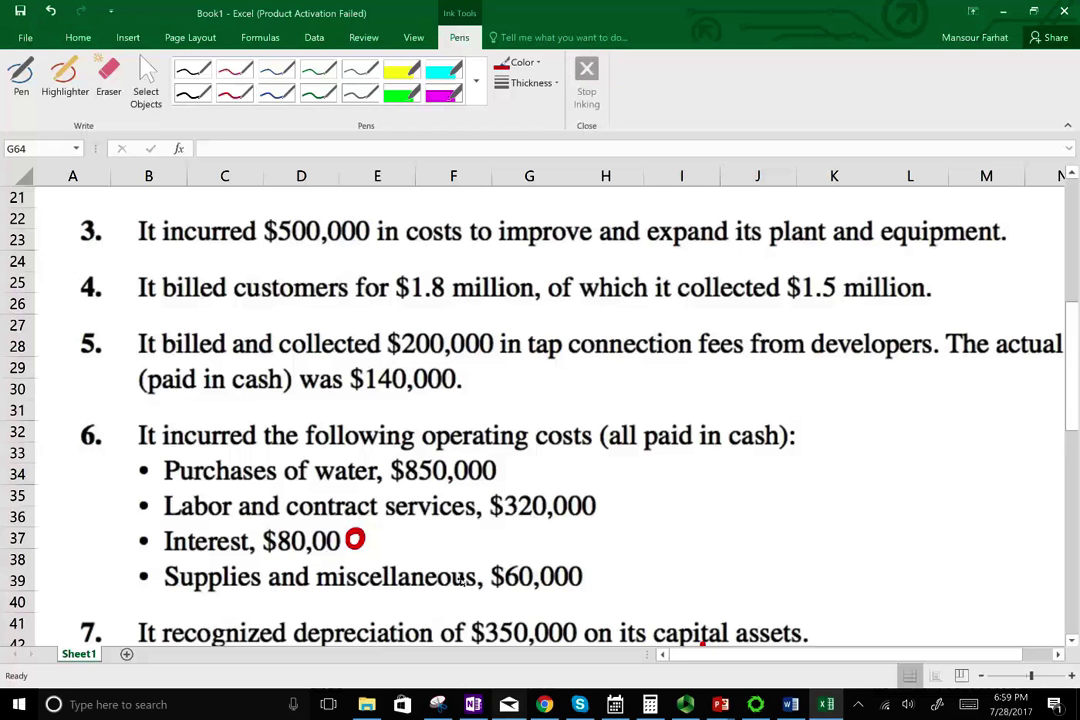
# Step: Enter the account label "Purchase of water" in A69, below the tap fee entries
pyautogui.scroll(-12, 463, 580)
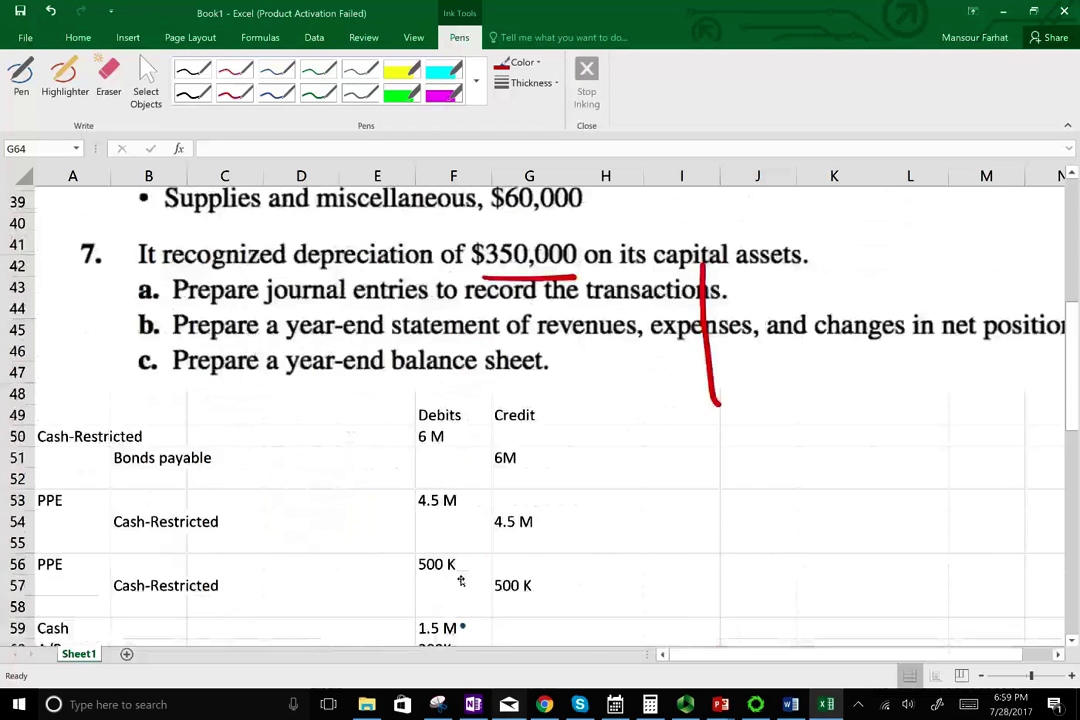
pyautogui.press('Down')
pyautogui.press('Down')
pyautogui.press('Down')
pyautogui.press('Down')
pyautogui.press('Down')
pyautogui.press('Home')
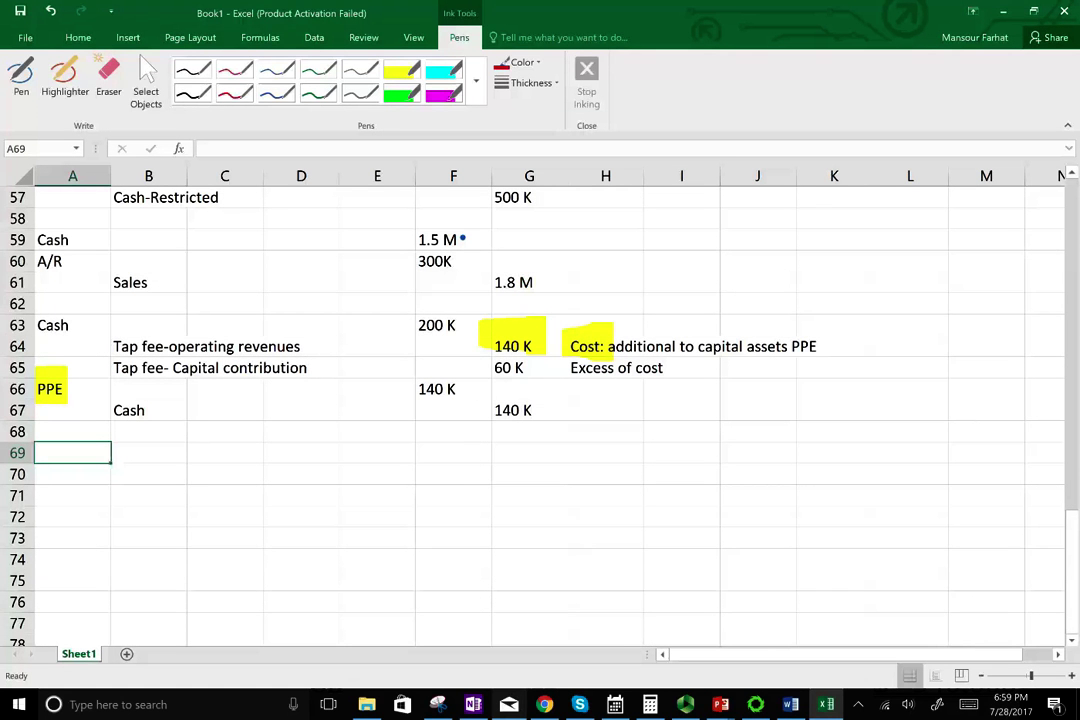
pyautogui.hotkey('ctrl', '1')
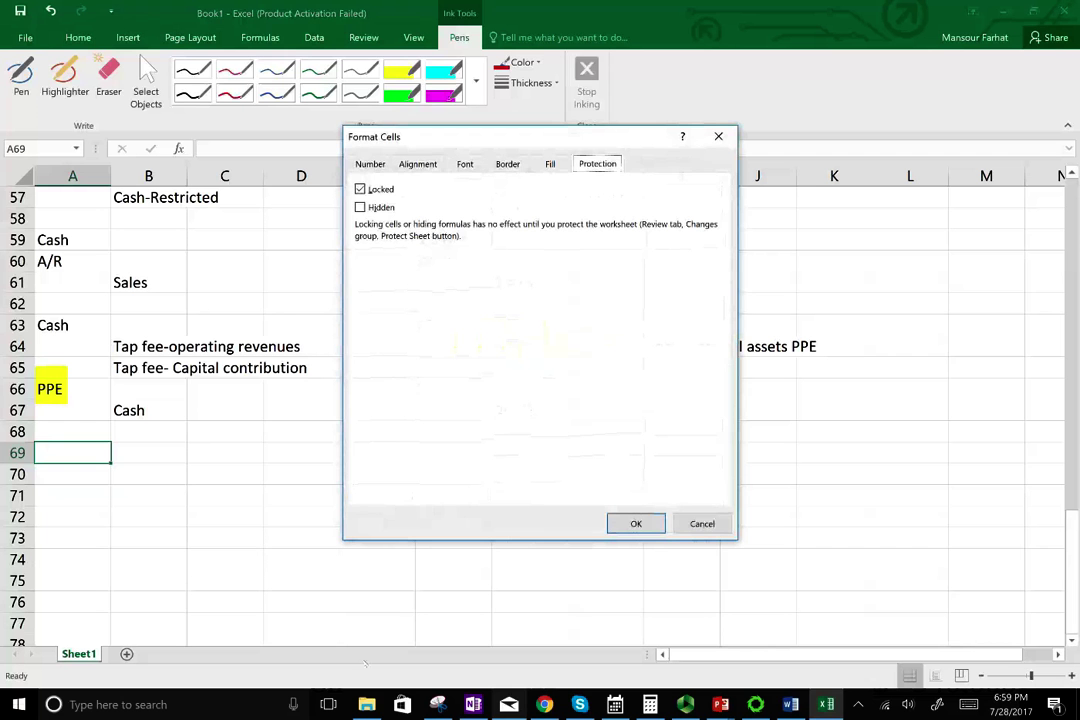
pyautogui.click(702, 523)
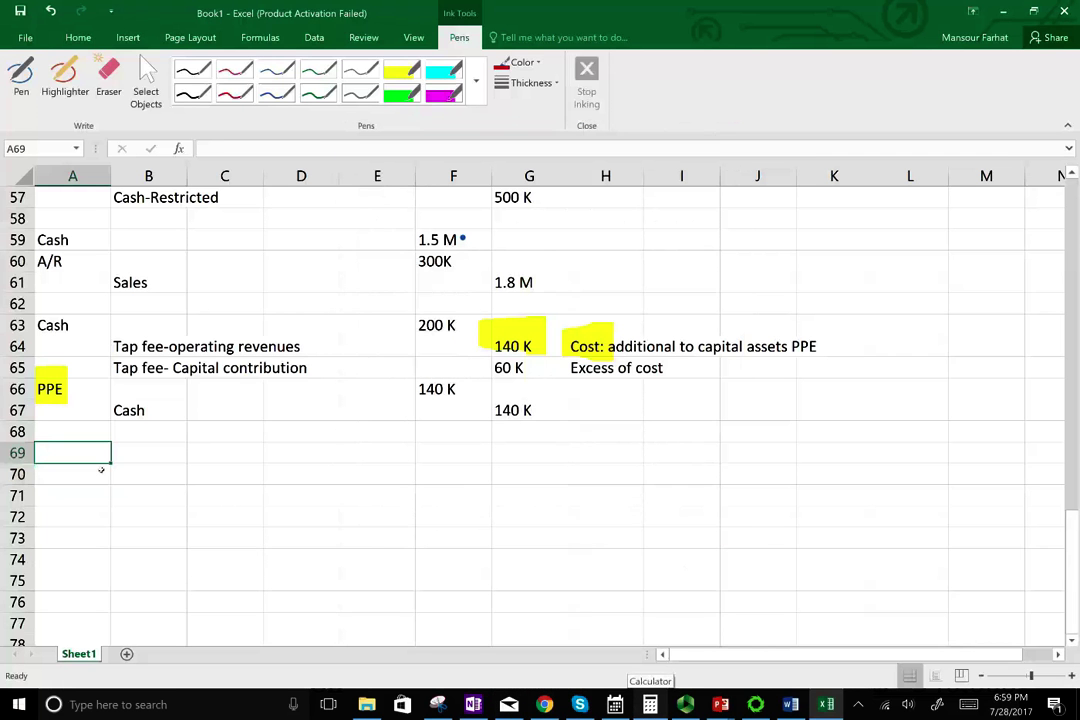
pyautogui.write('Purchase of water')
pyautogui.press('Tab')
pyautogui.press('Tab')
pyautogui.press('Tab')
# Step: Check the operating costs in the problem text and enter 320000 as the debit amount in F69
pyautogui.scroll(7, 101, 469)
pyautogui.scroll(2, 101, 469)
pyautogui.scroll(-8, 100, 470)
pyautogui.scroll(-6, 101, 472)
pyautogui.scroll(4, 101, 469)
pyautogui.click(447, 427)
pyautogui.write('320000')
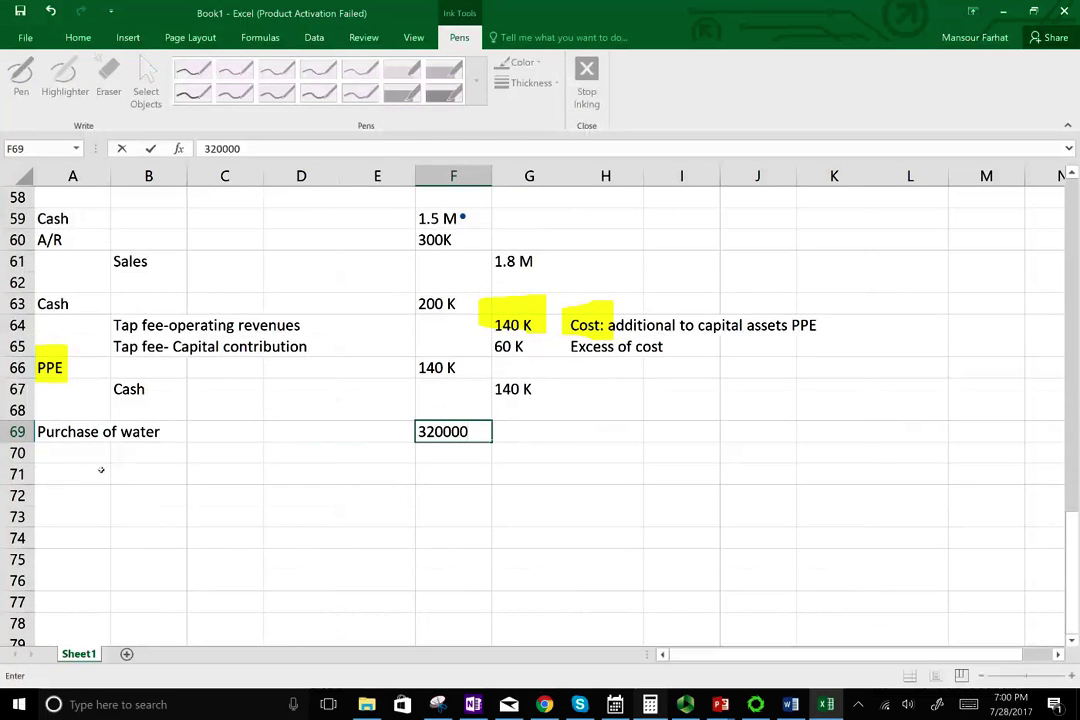
pyautogui.press('Return')
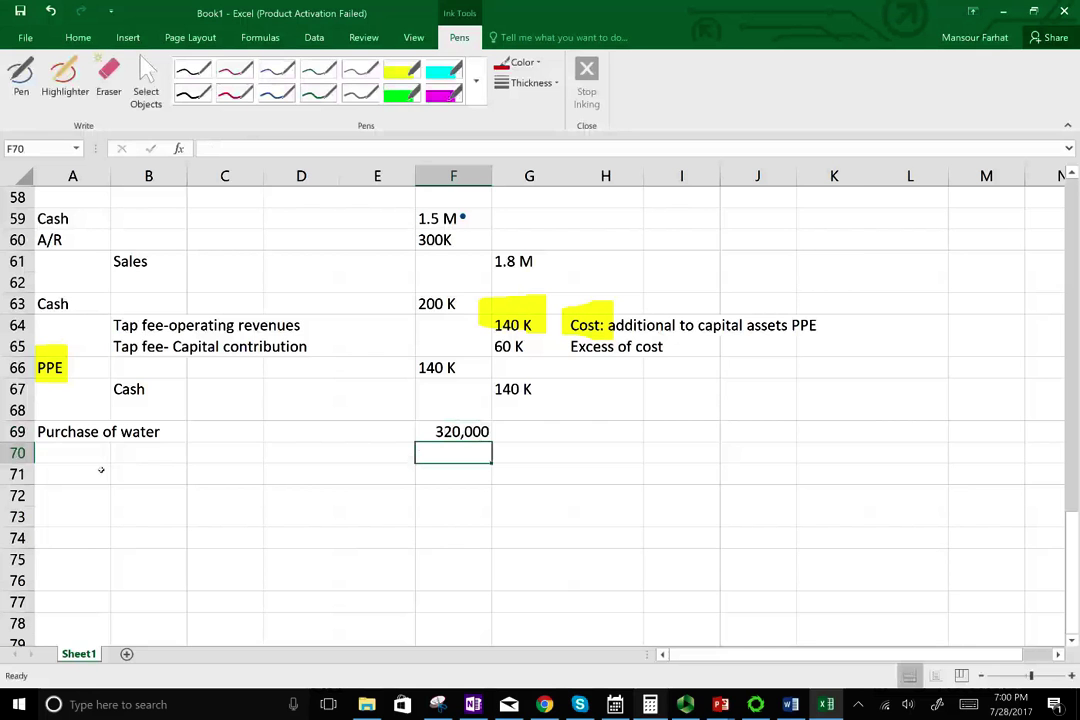
# Step: Check the operating costs in the problem text and enter the label "Labor And contract services" in A70, below the purchase of water
pyautogui.press('Left')
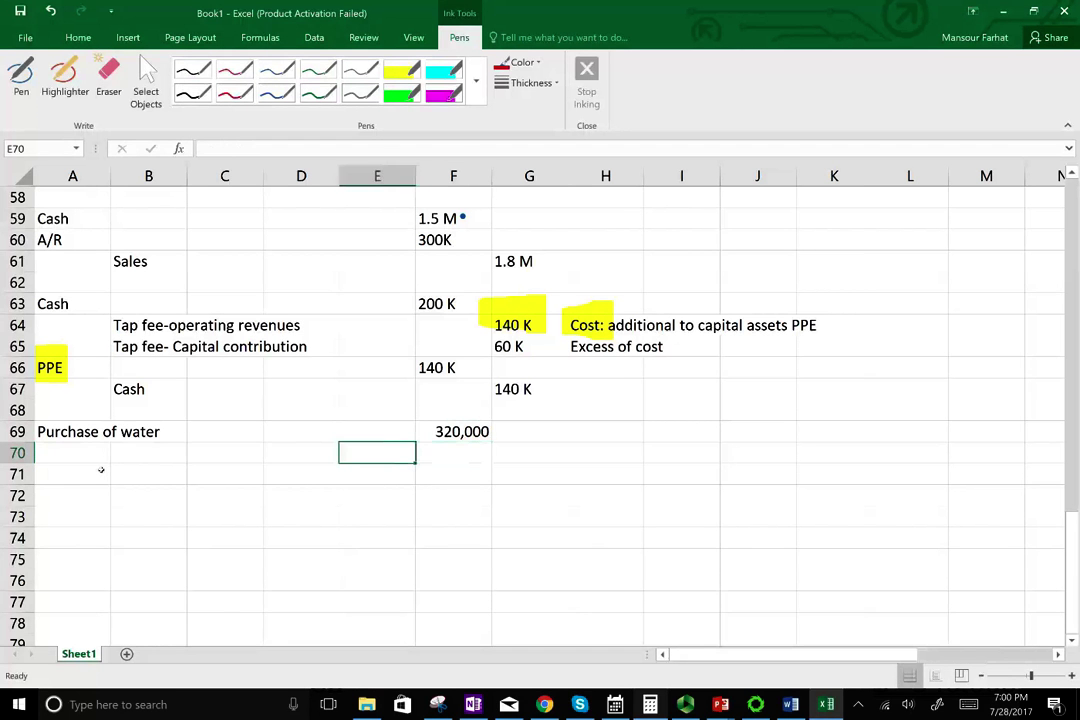
pyautogui.press('Left')
pyautogui.press('Left')
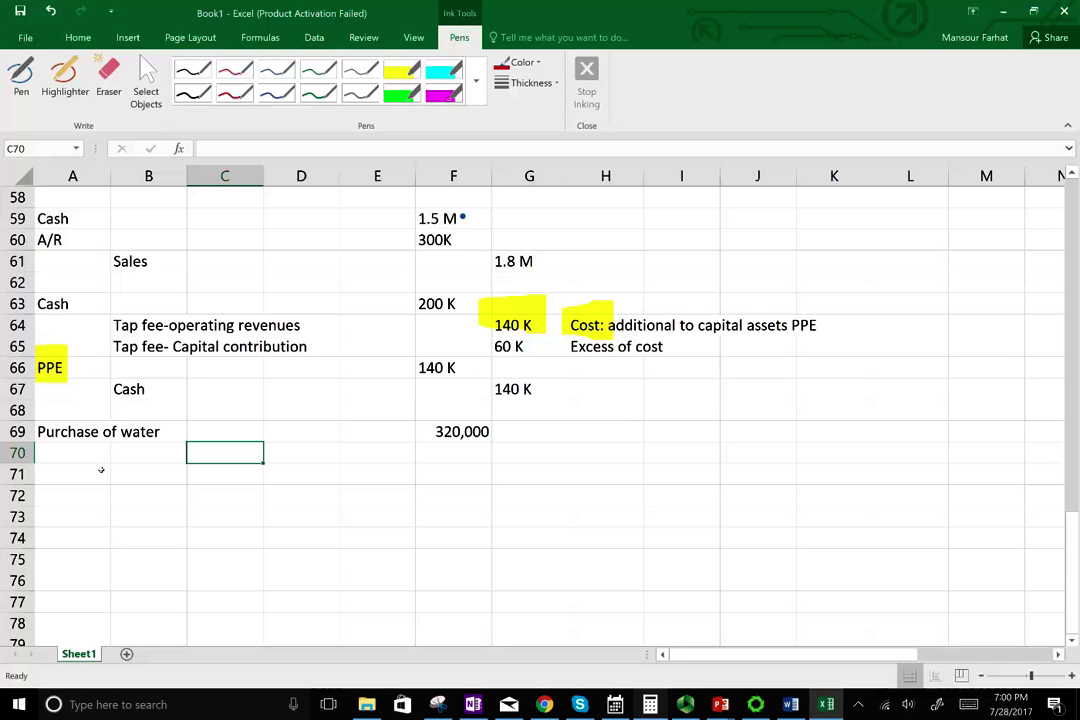
pyautogui.scroll(14, 101, 469)
pyautogui.scroll(-1, 101, 469)
pyautogui.scroll(-13, 101, 471)
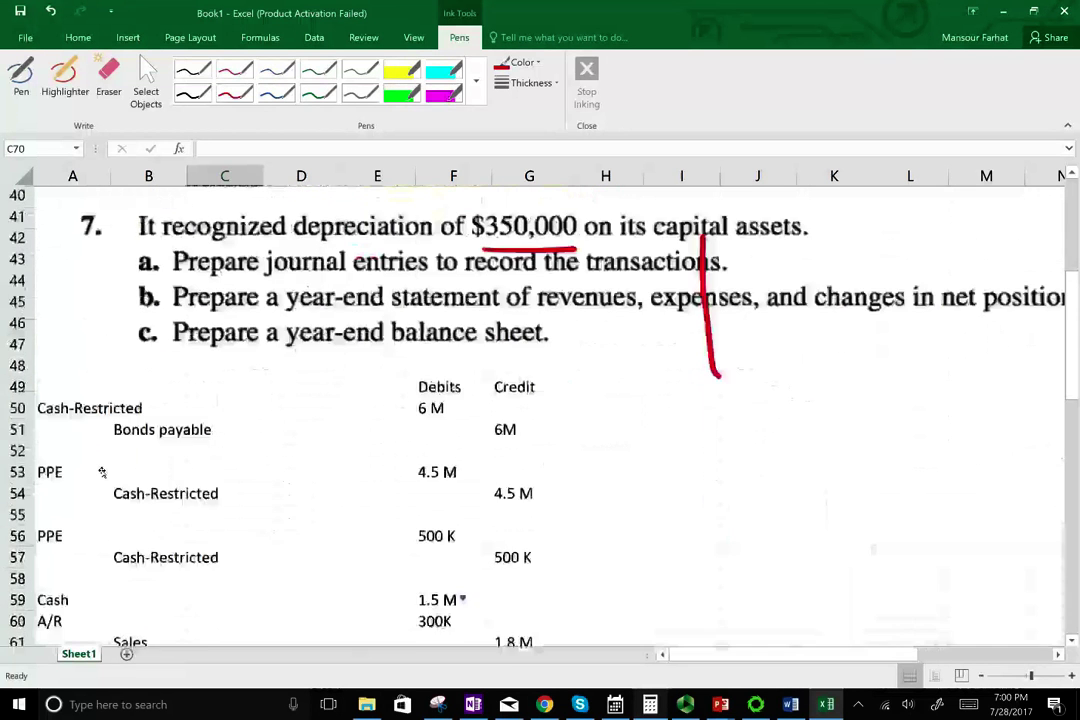
pyautogui.click(101, 471)
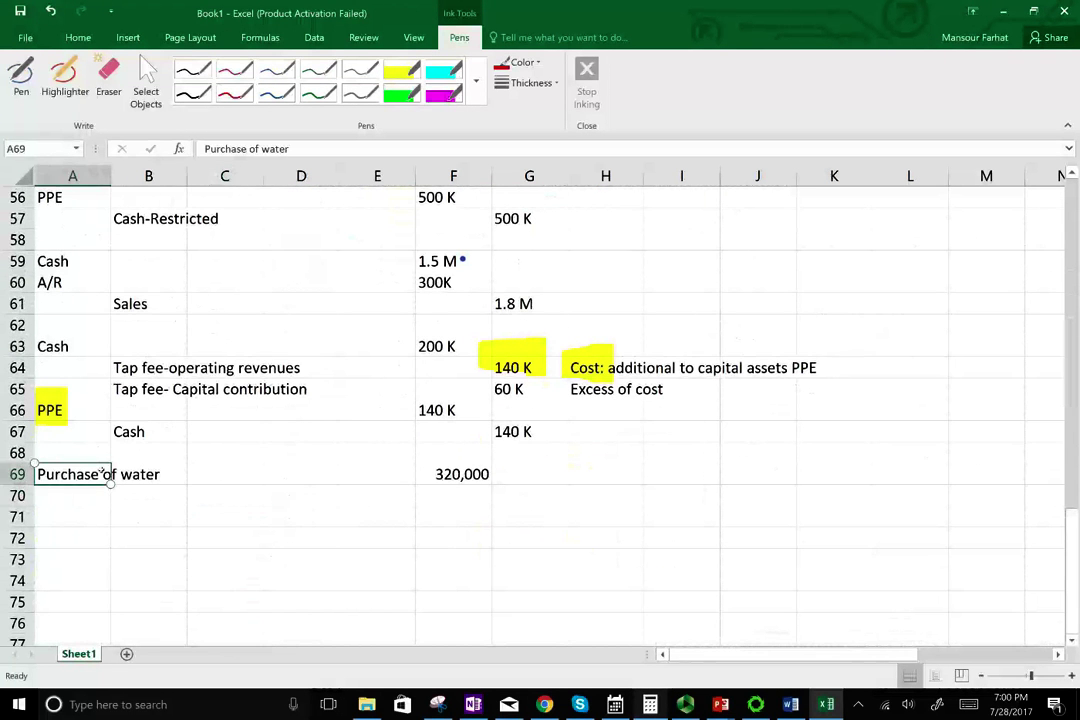
pyautogui.press('Down')
pyautogui.write('Labor And contract s')
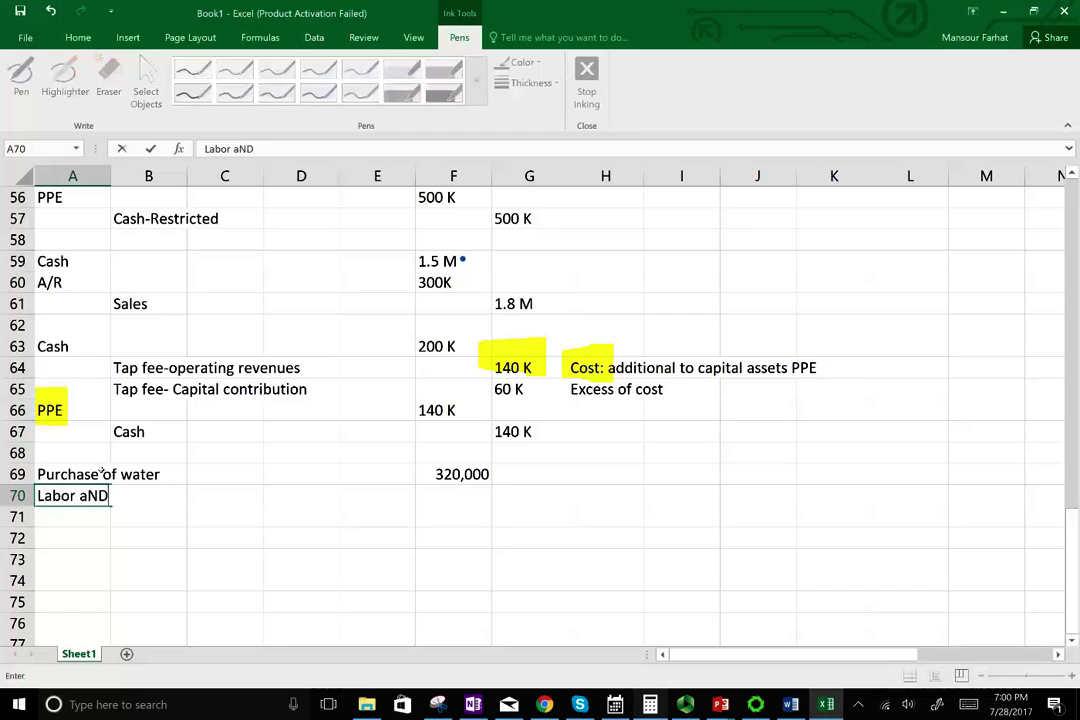
pyautogui.write('ervicv')
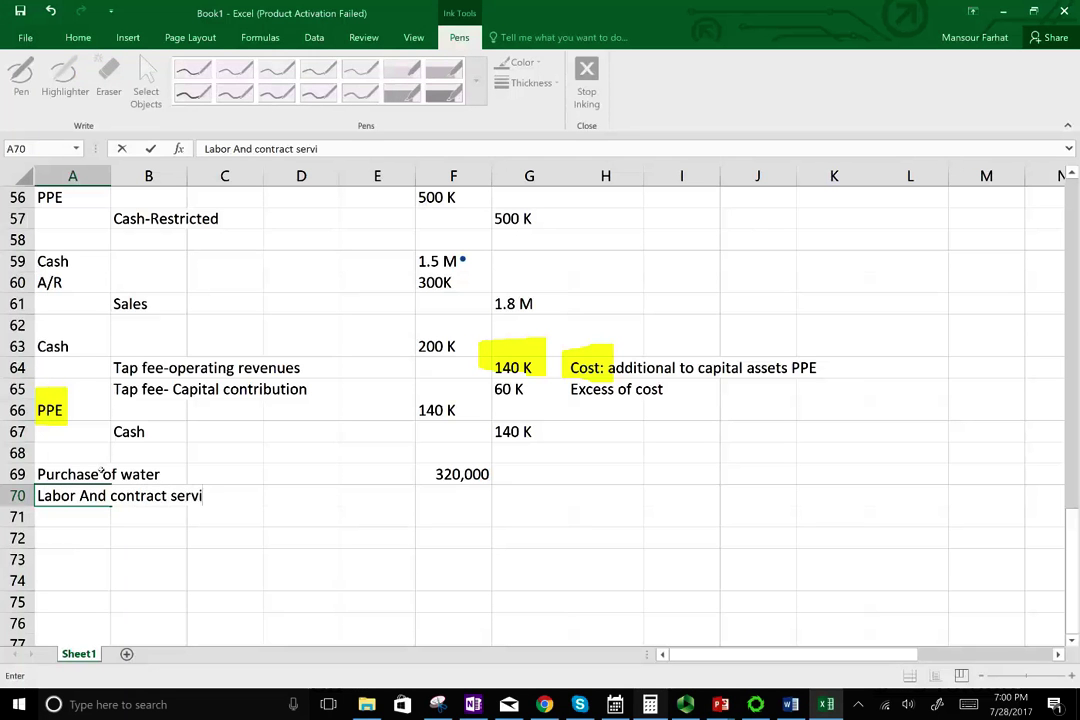
pyautogui.press('BackSpace')
pyautogui.write('es')
# Step: Enter 320000 as the debit amount for labor and contract services in F70
pyautogui.press('Right')
pyautogui.press('Right')
pyautogui.press('Right')
pyautogui.press('Right')
pyautogui.press('Right')
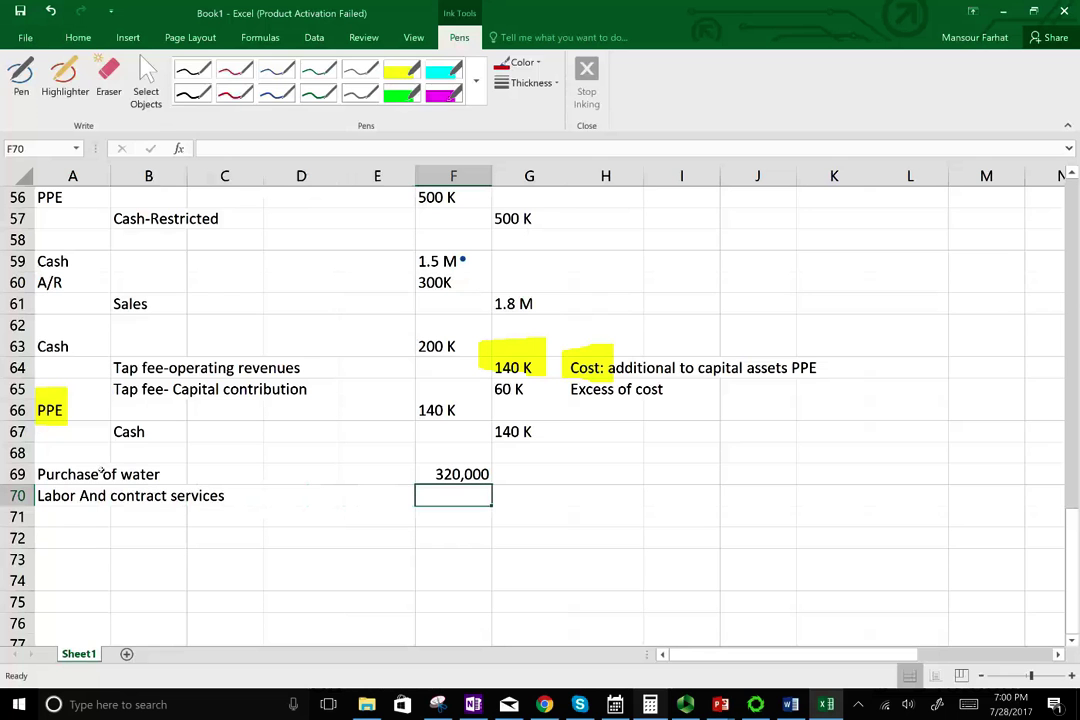
pyautogui.write('320000')
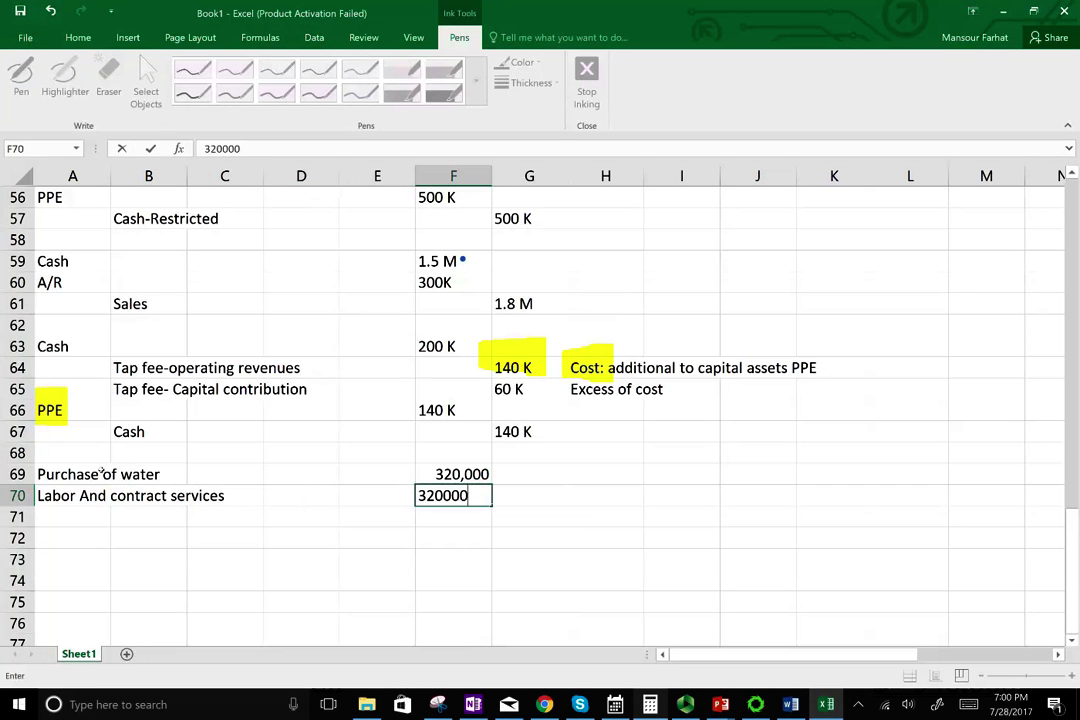
pyautogui.press('Return')
# Step: Correct the purchase of water debit in F69 to 850,000
pyautogui.press('Up')
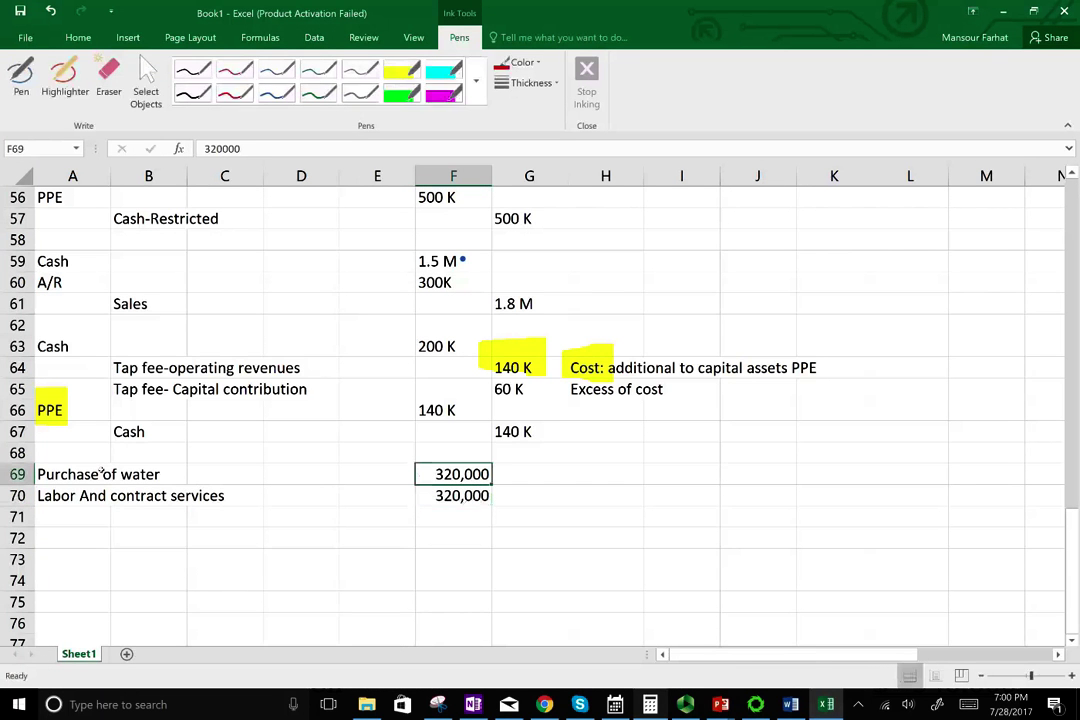
pyautogui.write('850,000')
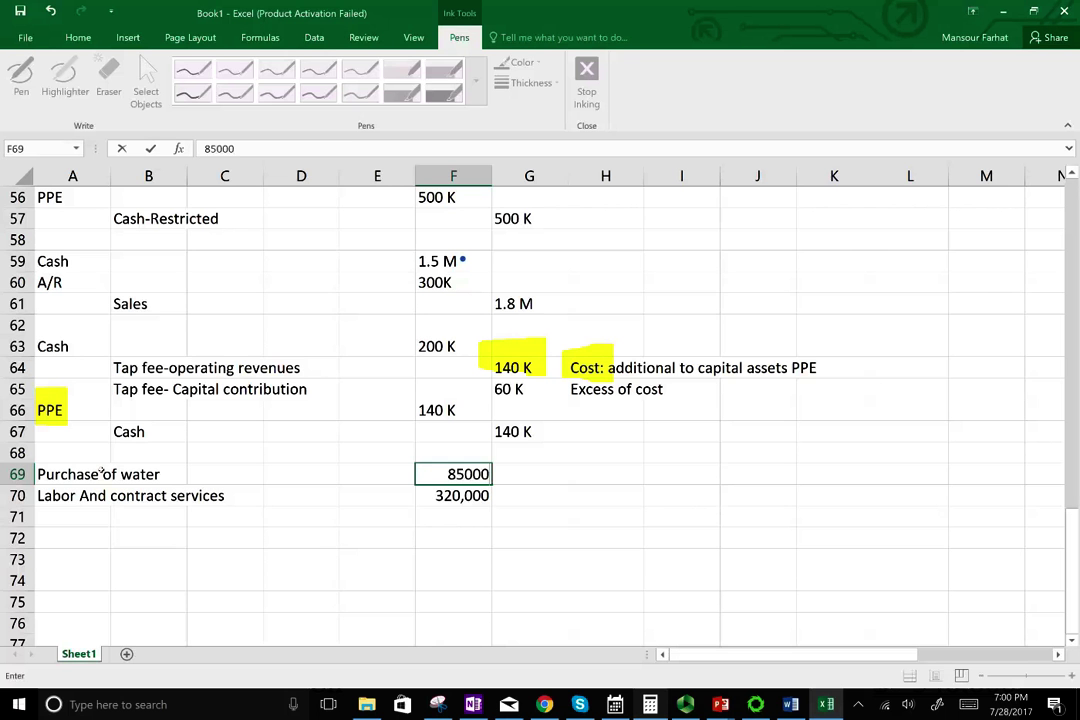
pyautogui.press('Return')
# Step: Enter the account label "Interest expense" in A71, below the labor and contract services line
pyautogui.press('Down')
pyautogui.press('Left')
pyautogui.press('Left')
pyautogui.press('Left')
pyautogui.press('Left')
pyautogui.press('Left')
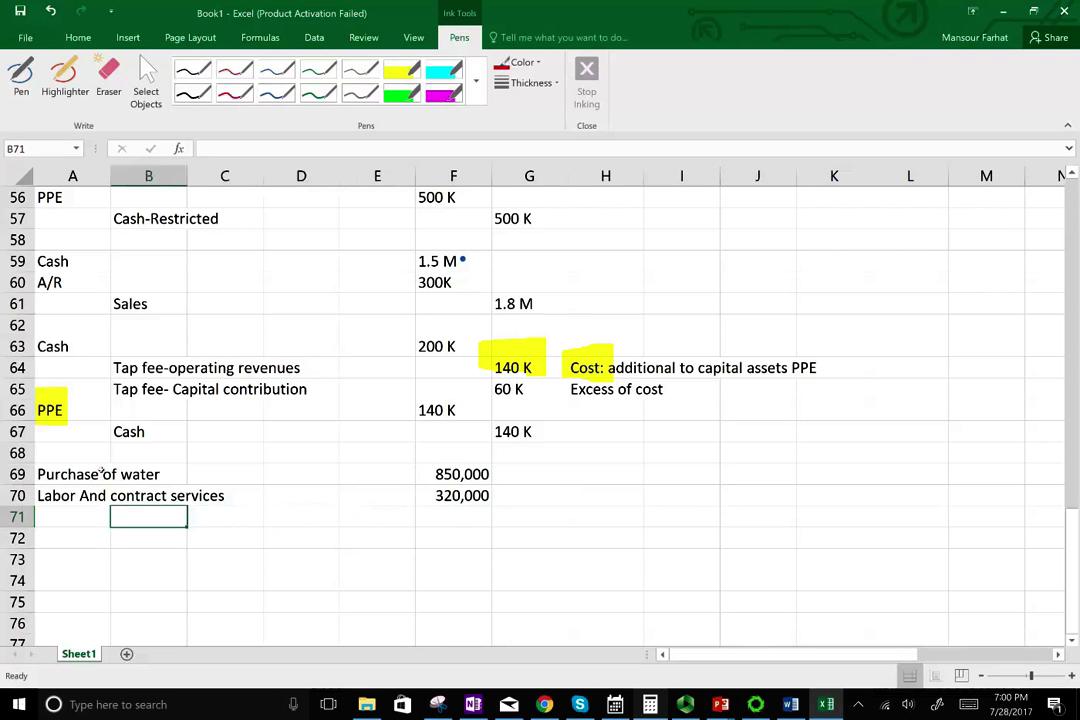
pyautogui.write('Intes')
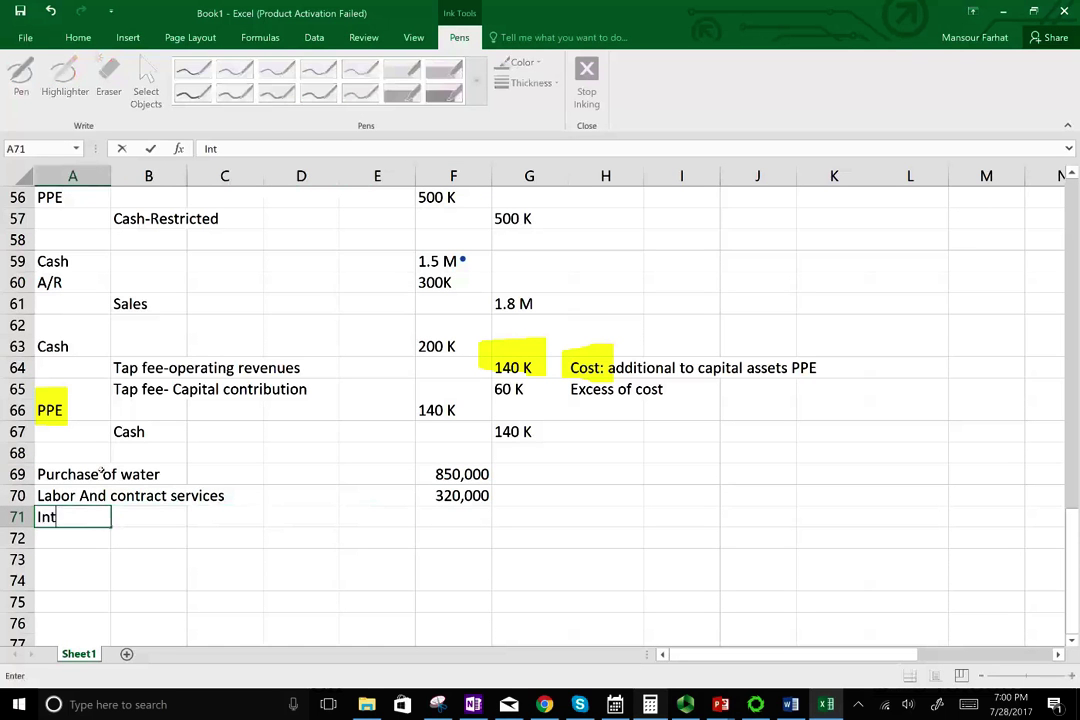
pyautogui.press('BackSpace')
pyautogui.write('rest expense')
# Step: Enter 80,000 as the interest expense debit in F71
pyautogui.press('Right')
pyautogui.press('Right')
pyautogui.press('Right')
pyautogui.press('Right')
pyautogui.press('Right')
pyautogui.write('80,000')
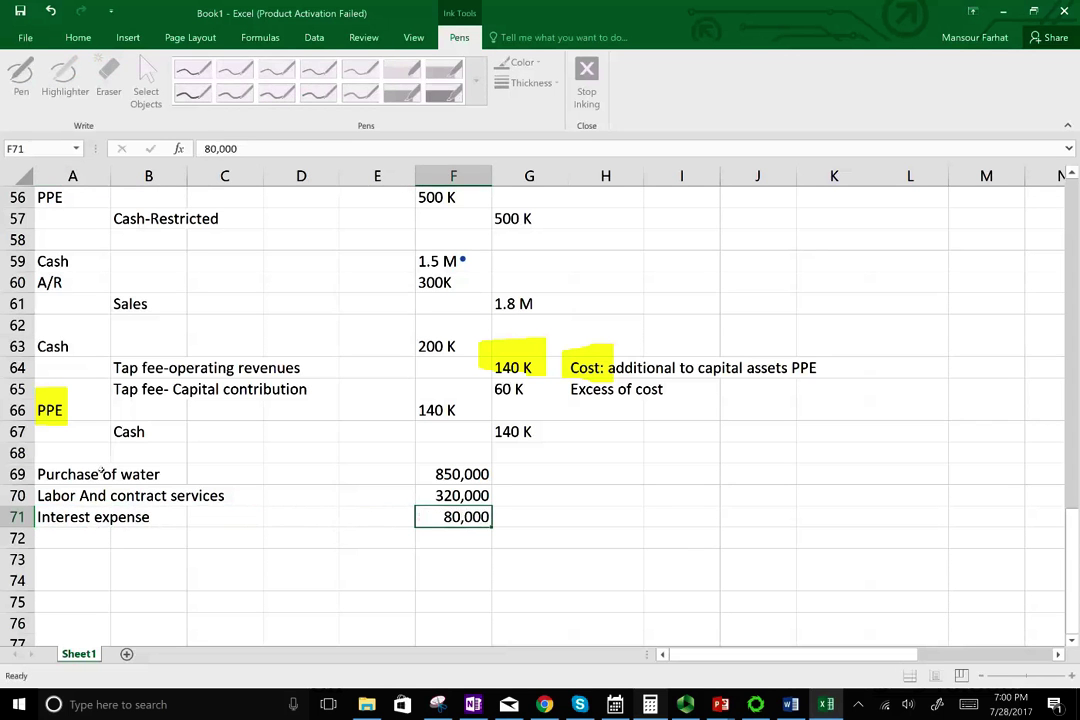
pyautogui.press('Return')
# Step: Enter the account label "Supplies and miscellaneous expenses" in A72, below the interest expense
pyautogui.write('M')
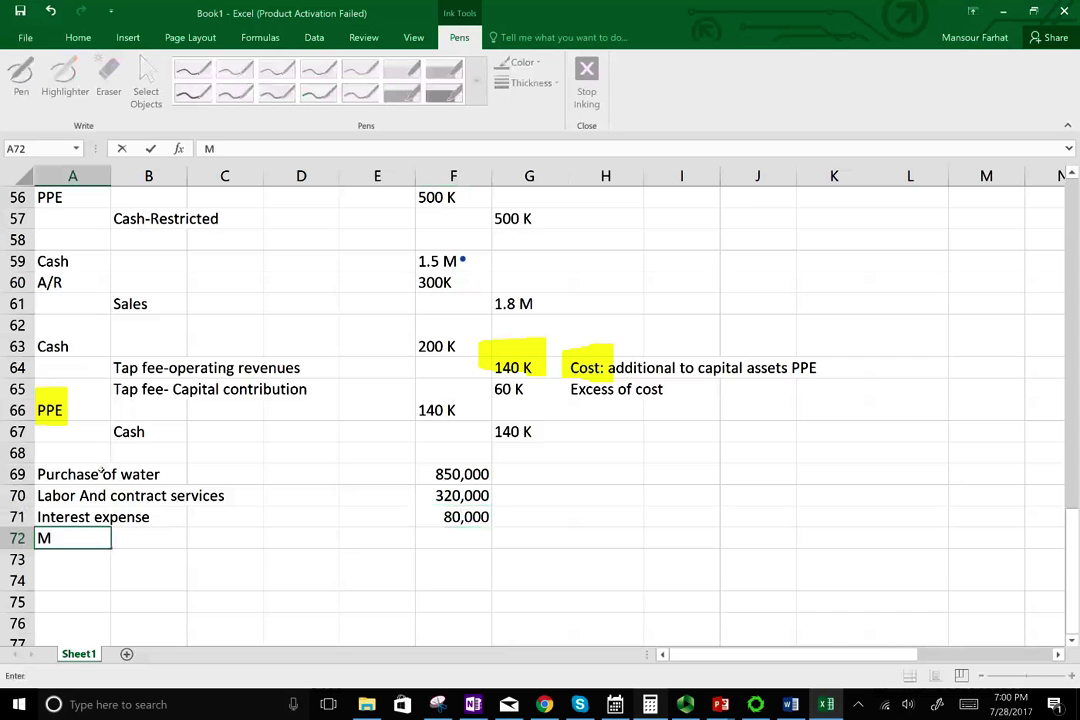
pyautogui.press('BackSpace')
pyautogui.write('Supl')
pyautogui.press('BackSpace')
pyautogui.write('plies and Mi')
pyautogui.press('BackSpace')
pyautogui.write('miscellaneous expenses')
pyautogui.hotkey('ctrl', 'Return')
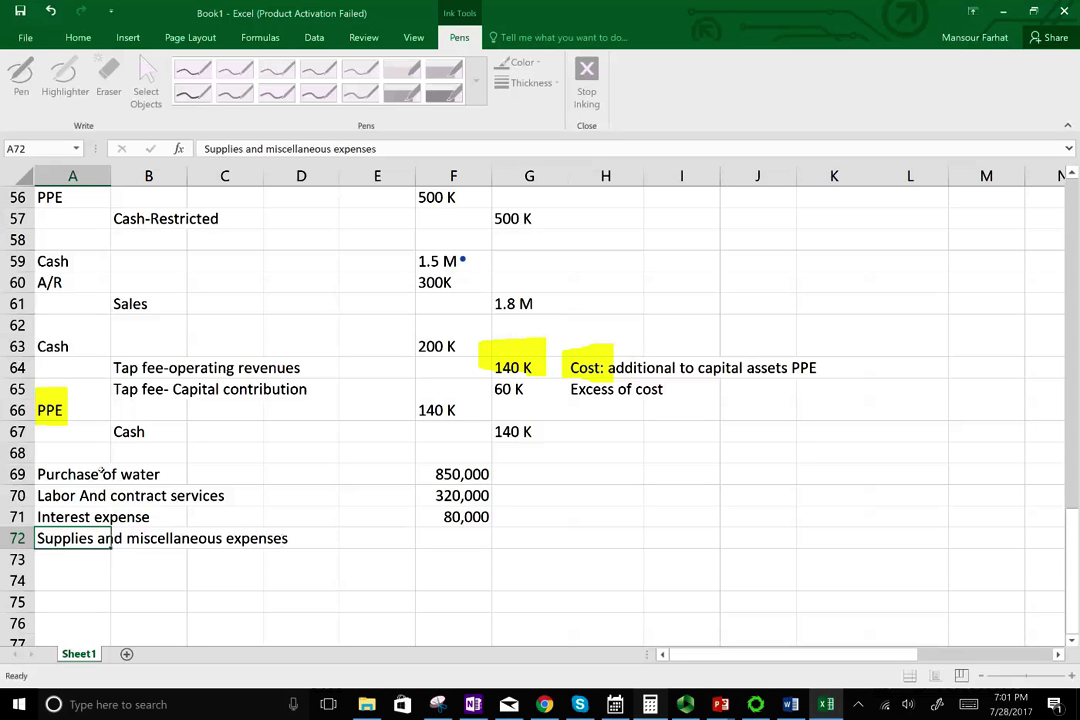
# Step: Enter 60,000 as the supplies and miscellaneous expenses debit in F72
pyautogui.press('Right')
pyautogui.press('Right')
pyautogui.press('Right')
pyautogui.press('Right')
pyautogui.press('Right')
pyautogui.write('60,000')
pyautogui.press('Return')
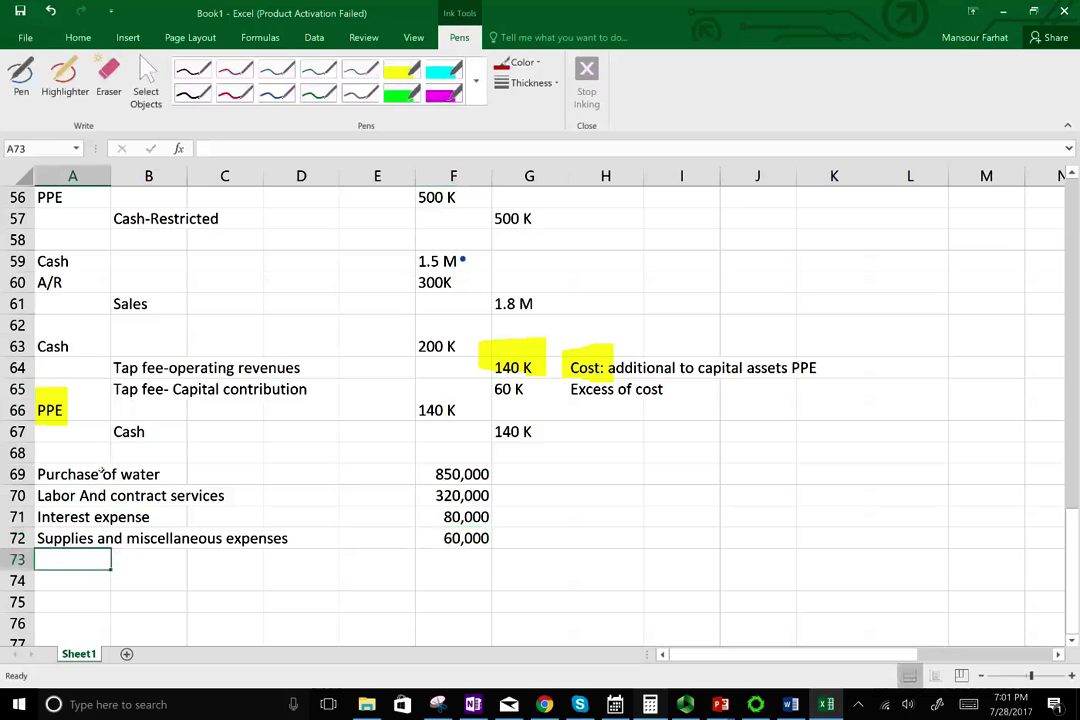
# Step: Select the debits in F69:F72 to check their sum, and record the cash credit with "Cash" in B73 and 1,310000 in G73
pyautogui.moveTo(463, 470); pyautogui.dragTo(466, 538)
pyautogui.click(148, 568)
pyautogui.write('Cash')
pyautogui.press('Right')
pyautogui.press('Right')
pyautogui.press('Right')
pyautogui.press('Right')
pyautogui.press('Right')
pyautogui.write('1,310000')
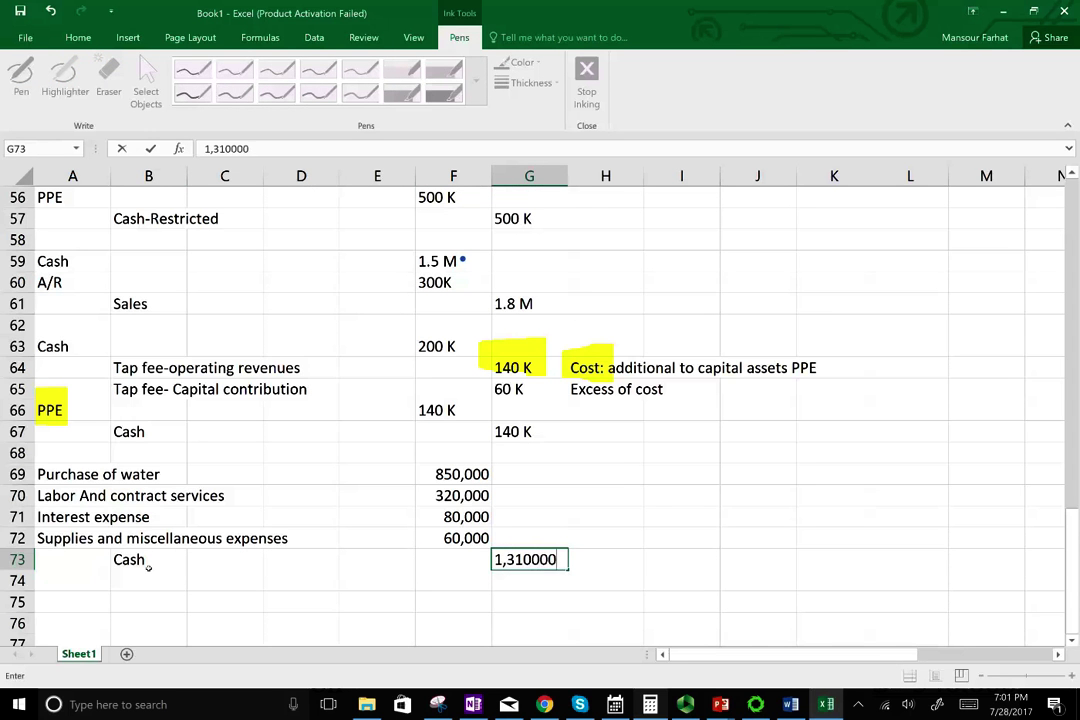
pyautogui.press('Return')
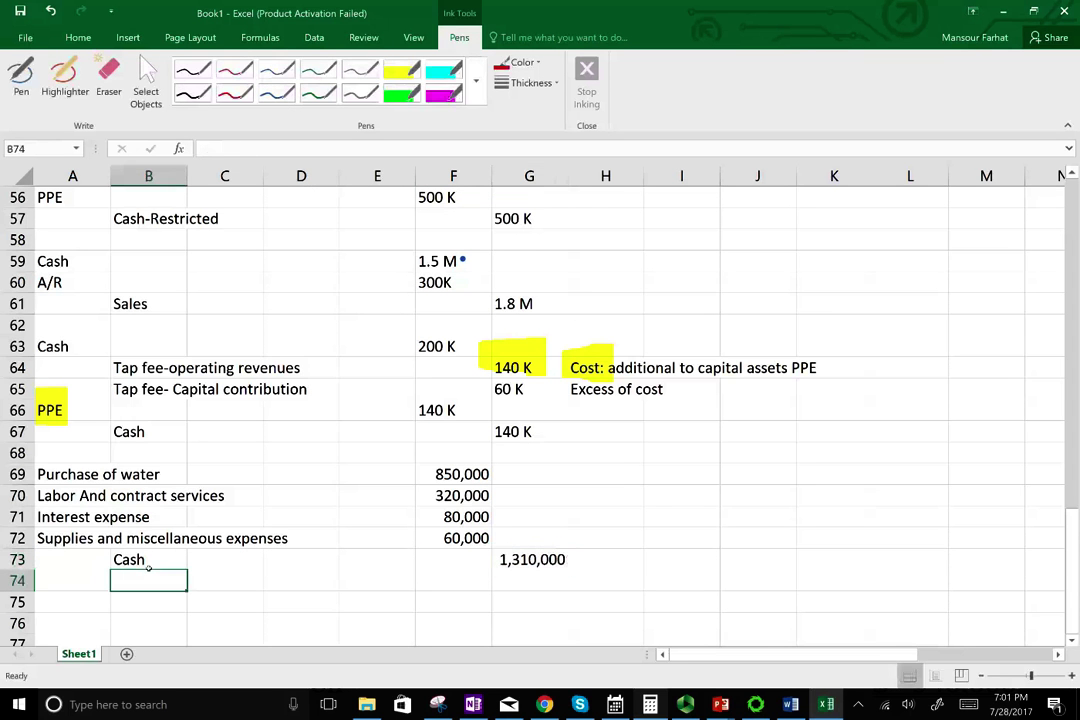
# Step: Check transaction 7 in the problem text and enter the account label "Depreciation expense" in A75
pyautogui.scroll(9, 148, 566)
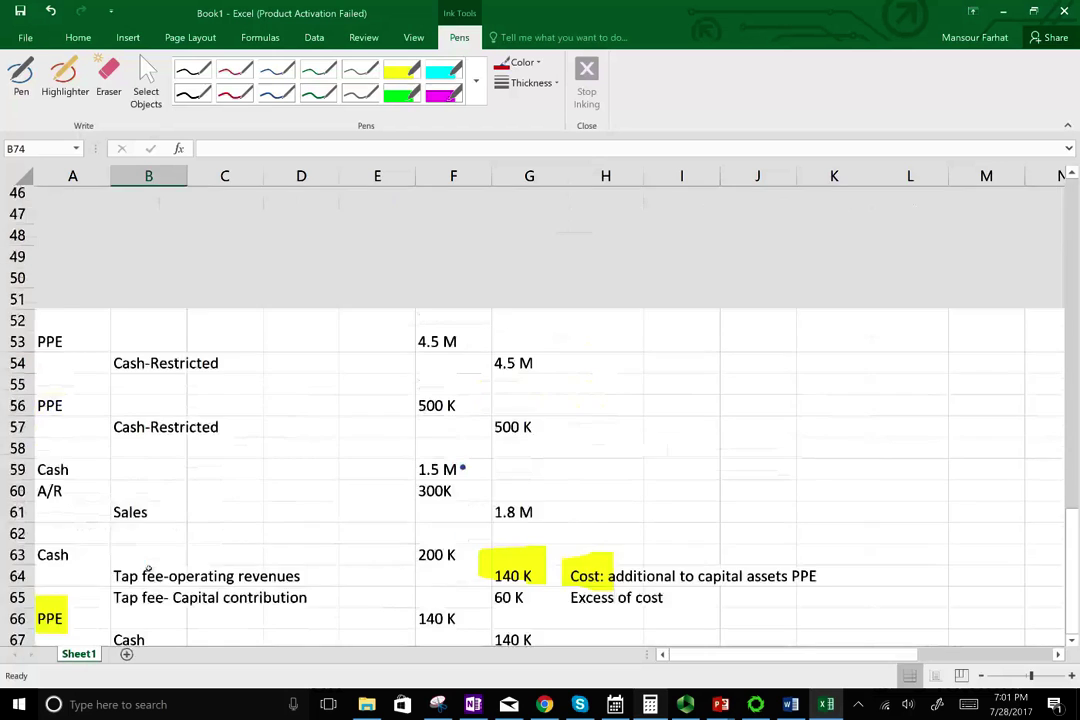
pyautogui.scroll(-2, 148, 568)
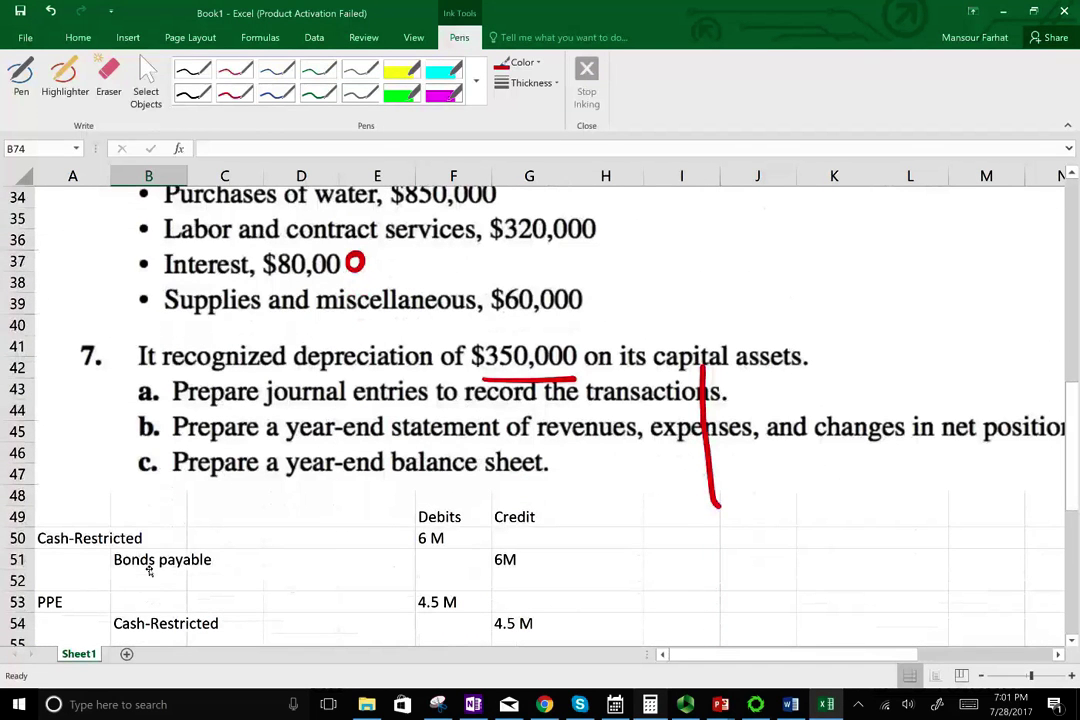
pyautogui.scroll(-9, 150, 570)
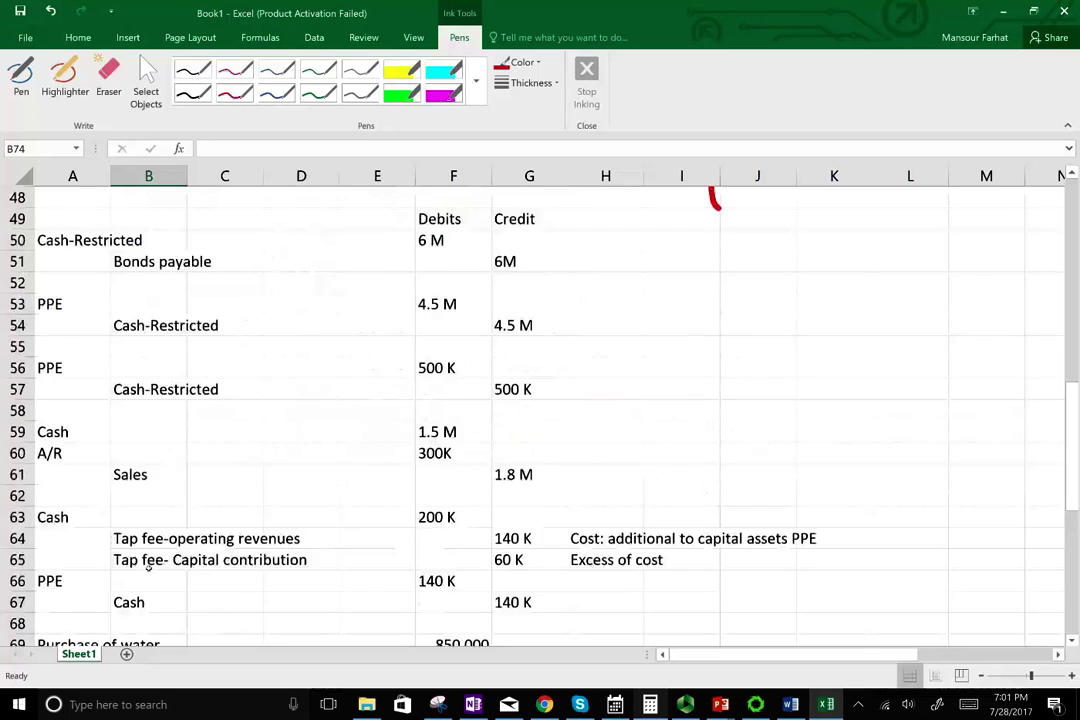
pyautogui.press('Down')
pyautogui.press('Down')
pyautogui.press('Left')
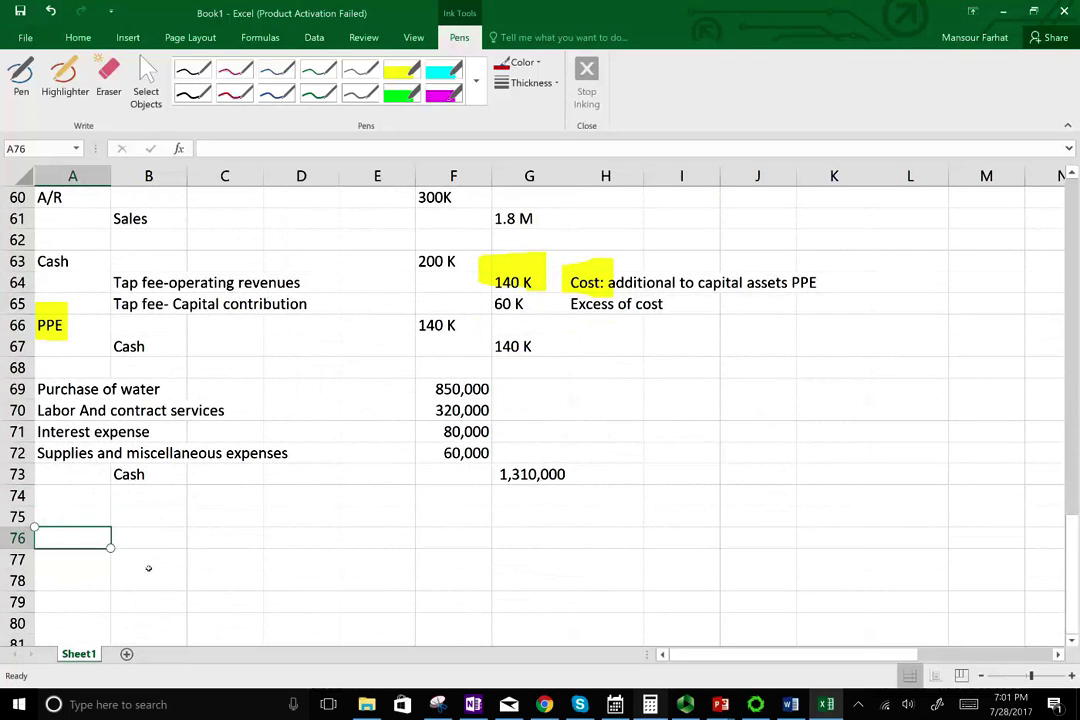
pyautogui.press('Up')
pyautogui.write('Dep')
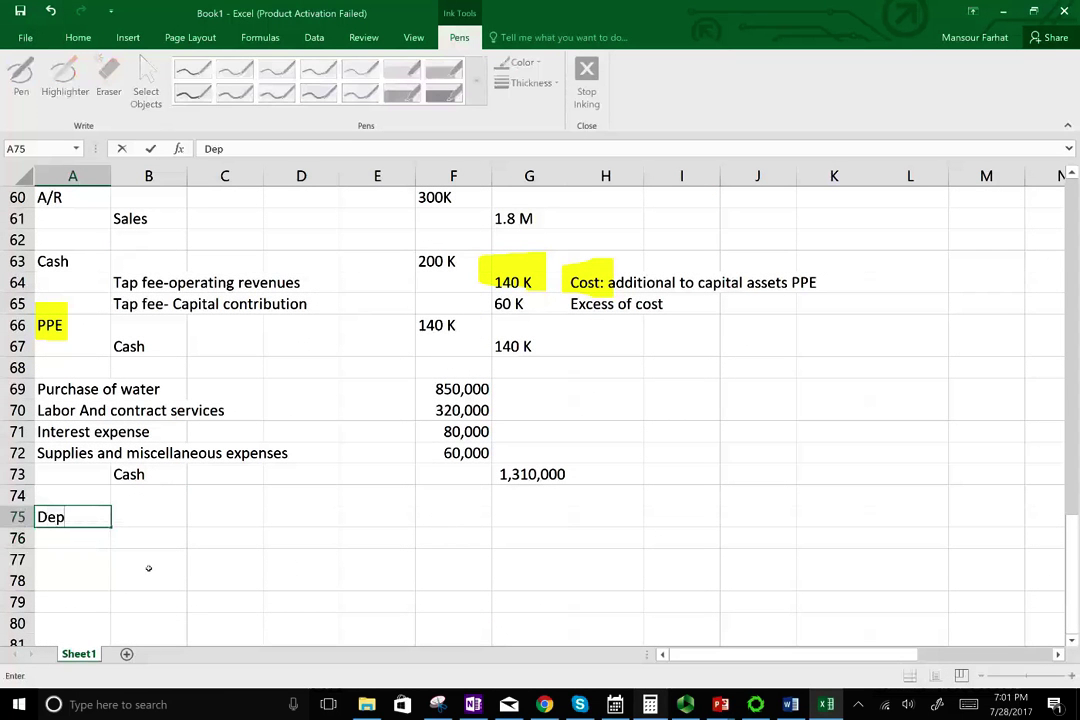
pyautogui.write('reciation expense')
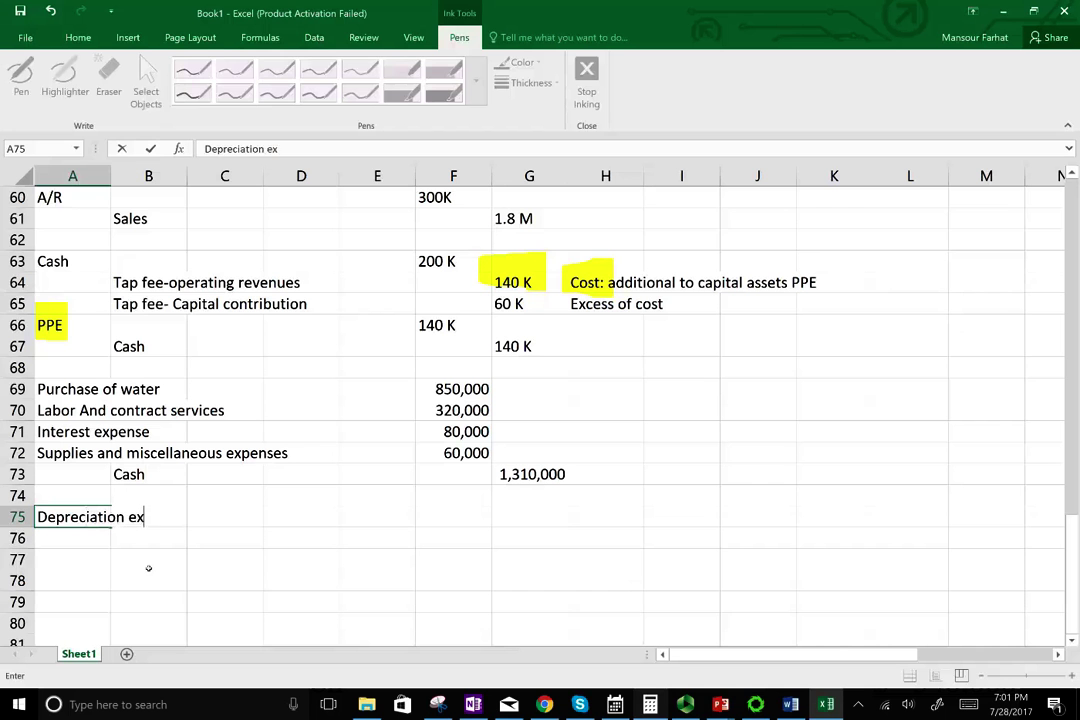
# Step: Enter 350,000 as the depreciation expense debit in F75
pyautogui.press('Right')
pyautogui.press('Right')
pyautogui.press('Right')
pyautogui.press('Right')
pyautogui.press('Right')
pyautogui.write('350,000')
pyautogui.press('Return')
# Step: Record the depreciation credit with the label "Accumulated depreciation" in B76 and the amount 350000 in G76
pyautogui.press('Right')
pyautogui.write('Acc')
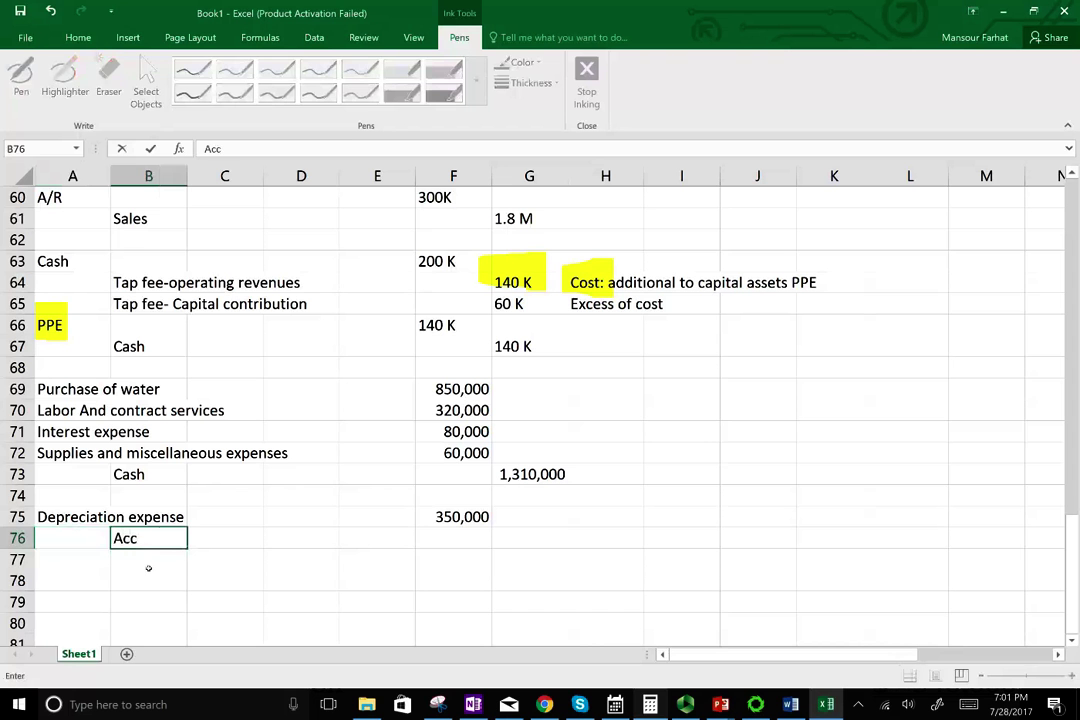
pyautogui.write('umulated depreciation')
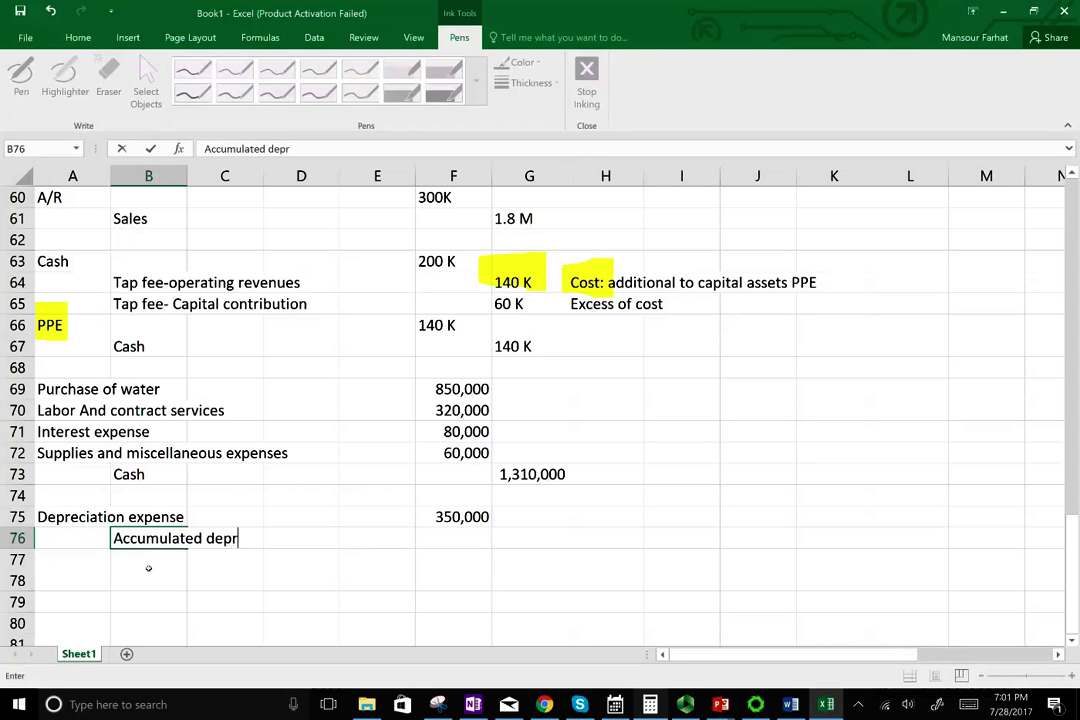
pyautogui.press('Right')
pyautogui.press('Right')
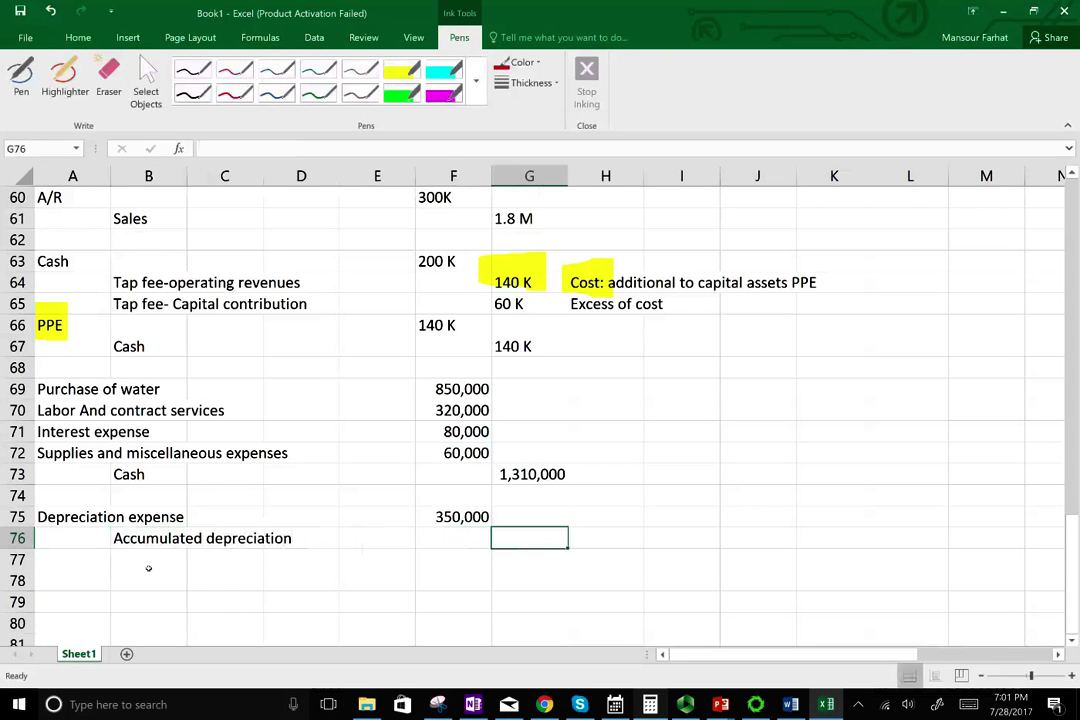
pyautogui.write('350000')
pyautogui.click(148, 568)
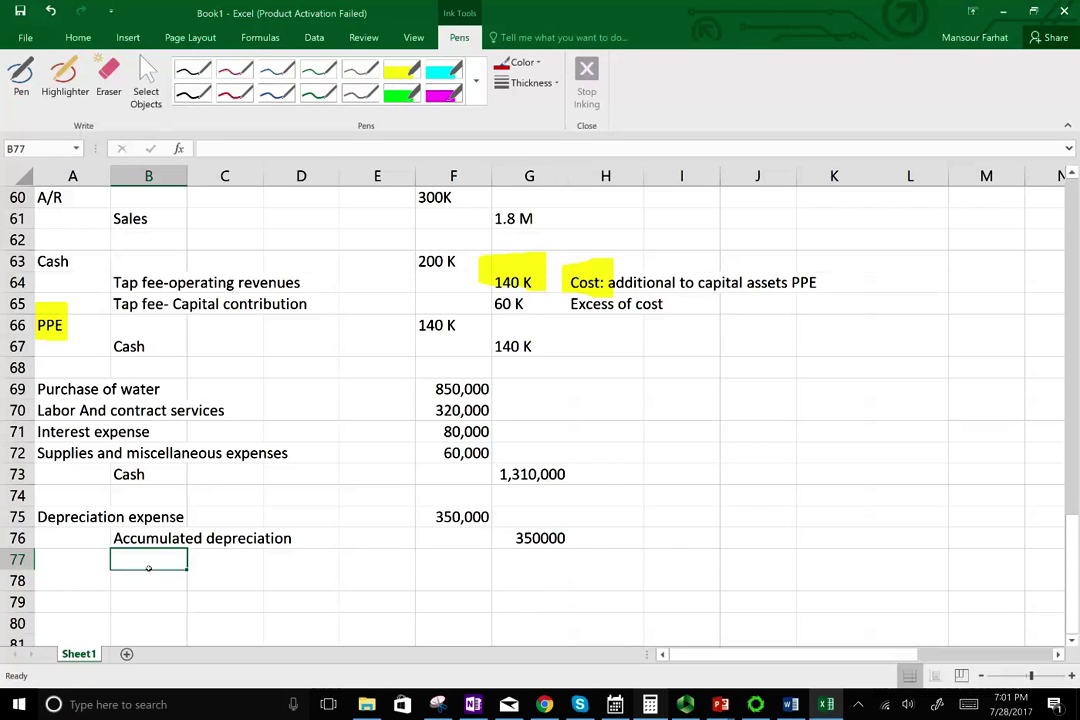
# Step: Re-enter the accumulated depreciation credit in G76 with a thousands separator, as 350,000
pyautogui.press('Up')
pyautogui.press('Right')
pyautogui.press('Right')
pyautogui.press('Right')
pyautogui.press('Right')
pyautogui.press('Right')
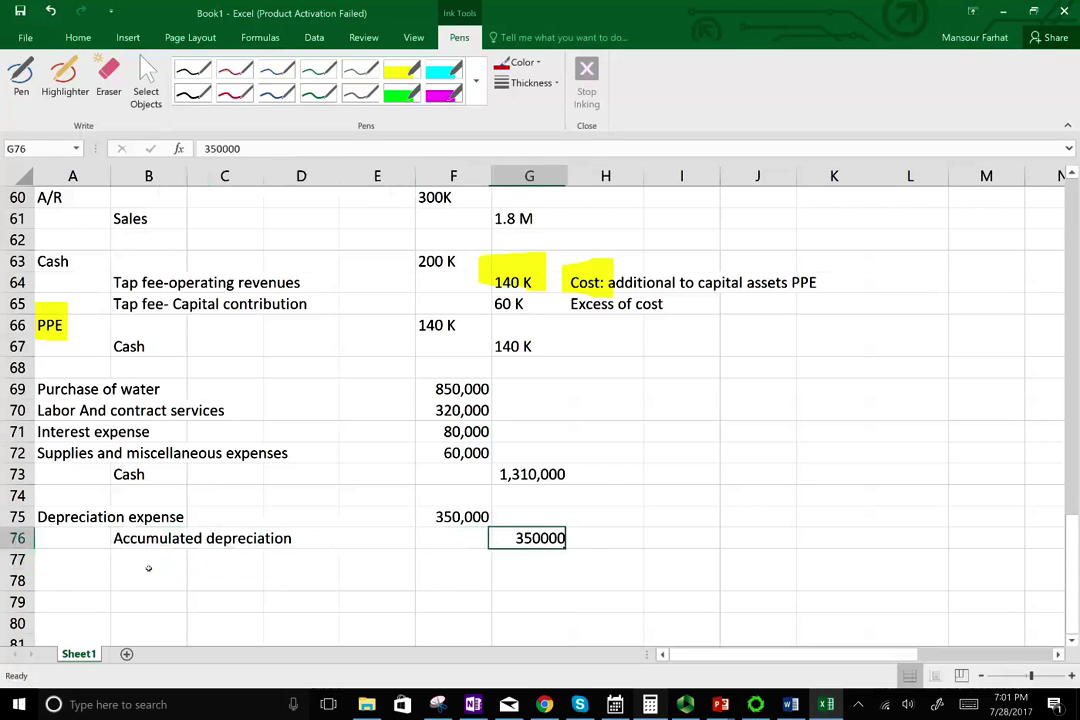
pyautogui.write('350,000')
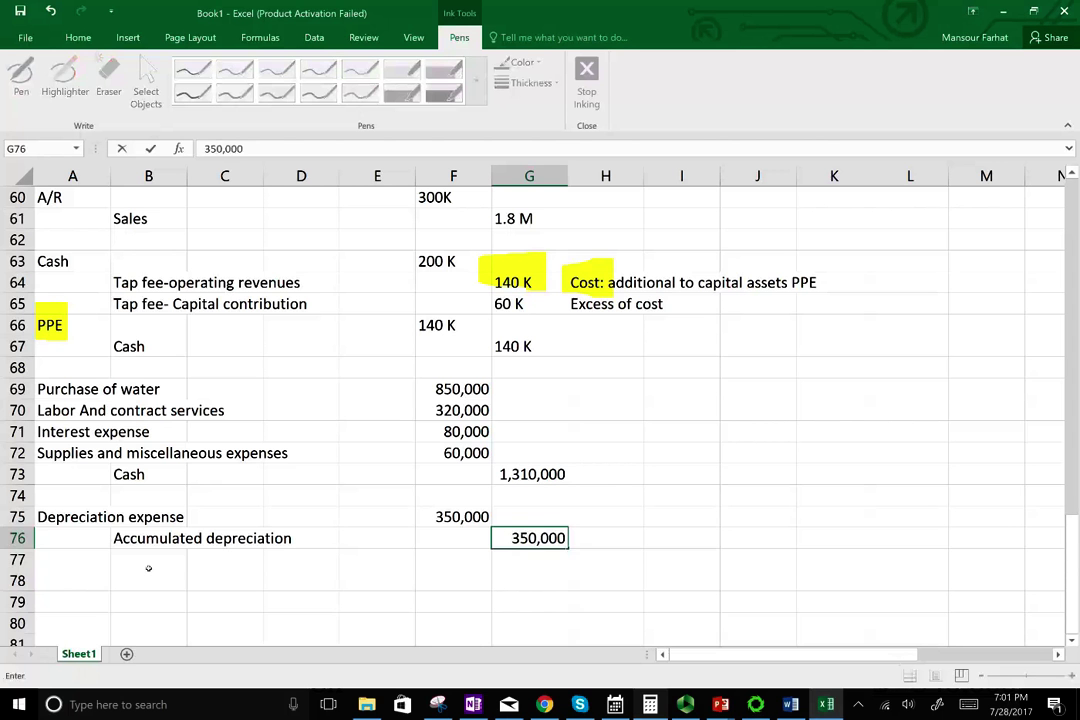
pyautogui.press('Return')
# Step: Highlight transaction 5 in yellow in the problem text, covering its number and the words from "It billed and collected" through "tap connection fees"
pyautogui.keyDown('ctrl'); pyautogui.scroll(3, 148, 568); pyautogui.keyUp('ctrl')
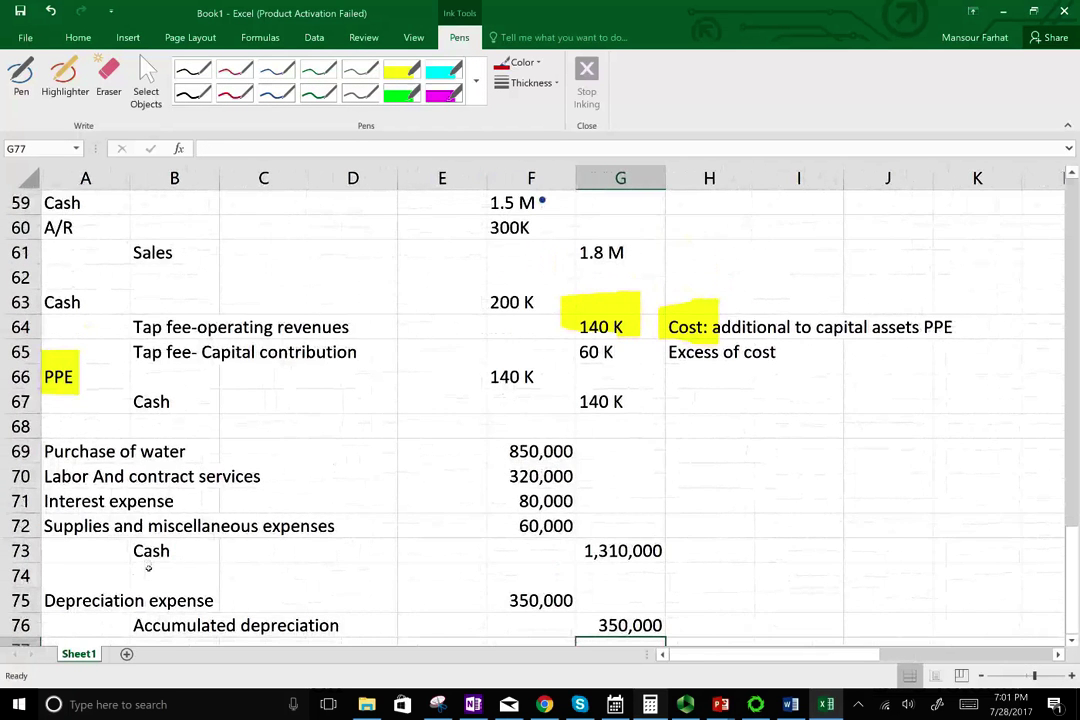
pyautogui.scroll(12, 148, 568)
pyautogui.scroll(3, 148, 568)
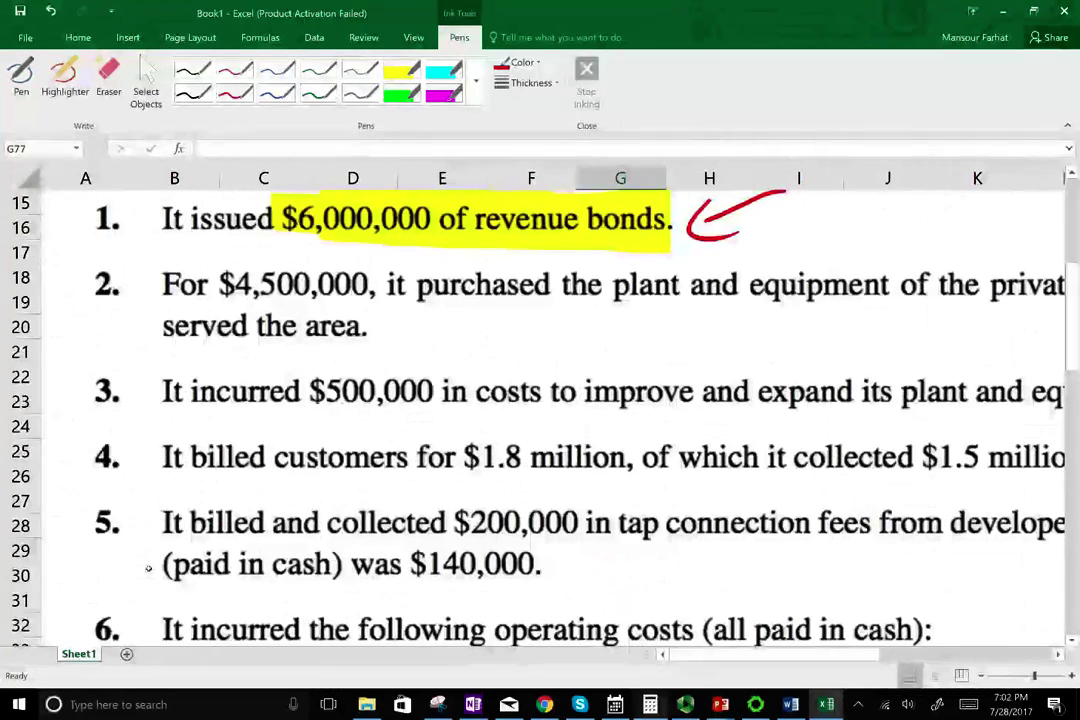
pyautogui.click(64, 80)
pyautogui.moveTo(735, 332); pyautogui.dragTo(818, 428)
pyautogui.moveTo(106, 500); pyautogui.dragTo(106, 540)
pyautogui.moveTo(165, 518); pyautogui.dragTo(625, 520)
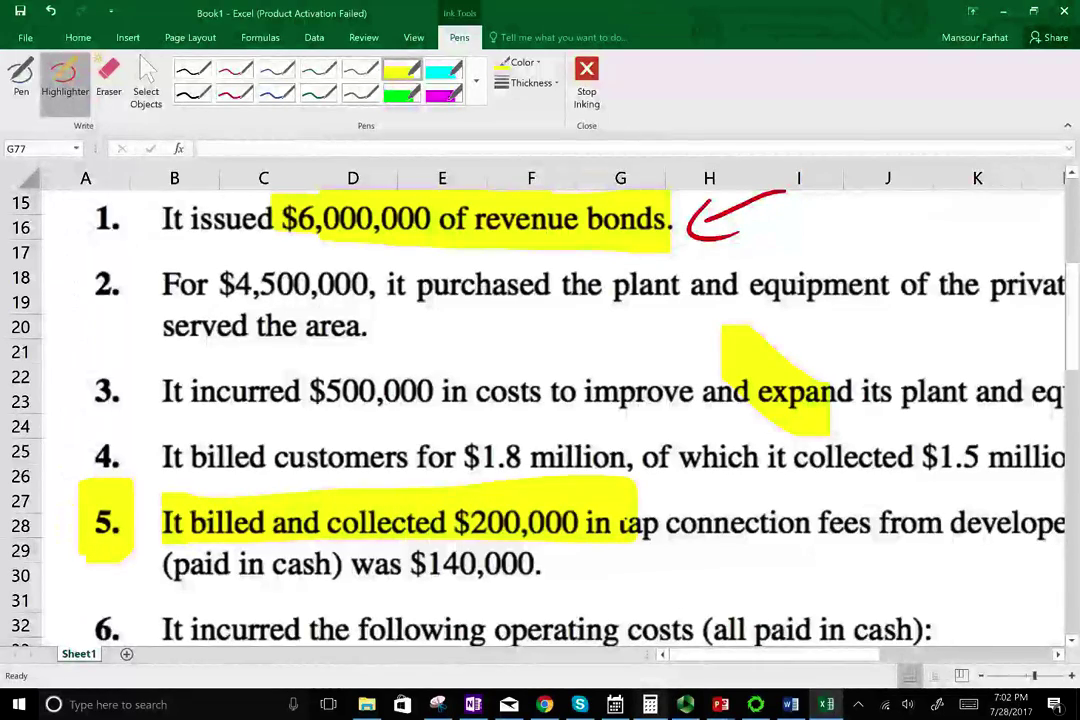
pyautogui.hscroll(2, 926, 631)
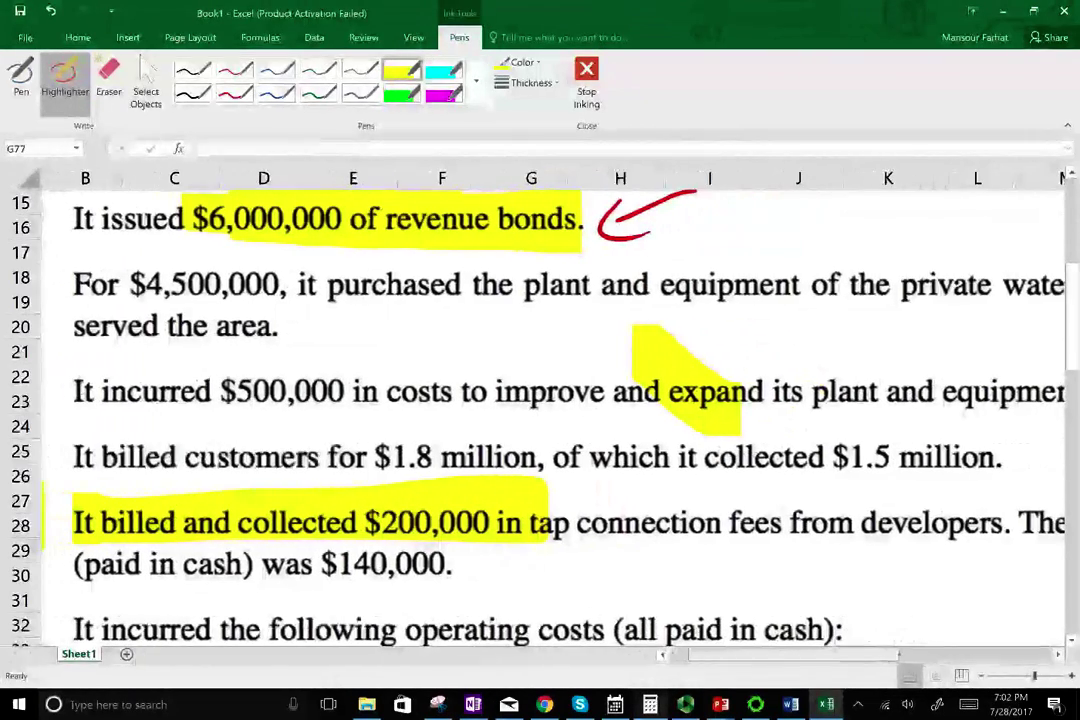
pyautogui.moveTo(545, 522); pyautogui.dragTo(795, 522)
pyautogui.hscroll(6, 540, 400)
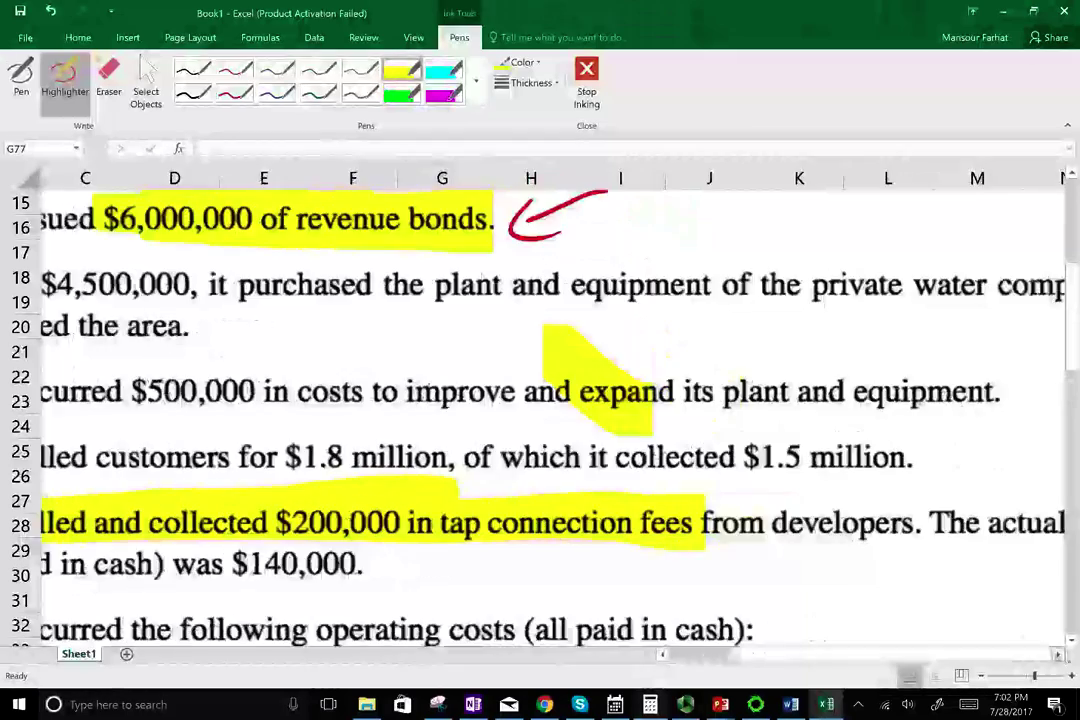
# Step: Highlight "actual cost of the hookups" in yellow in transaction 5 of the problem text
pyautogui.hscroll(3, 540, 400)
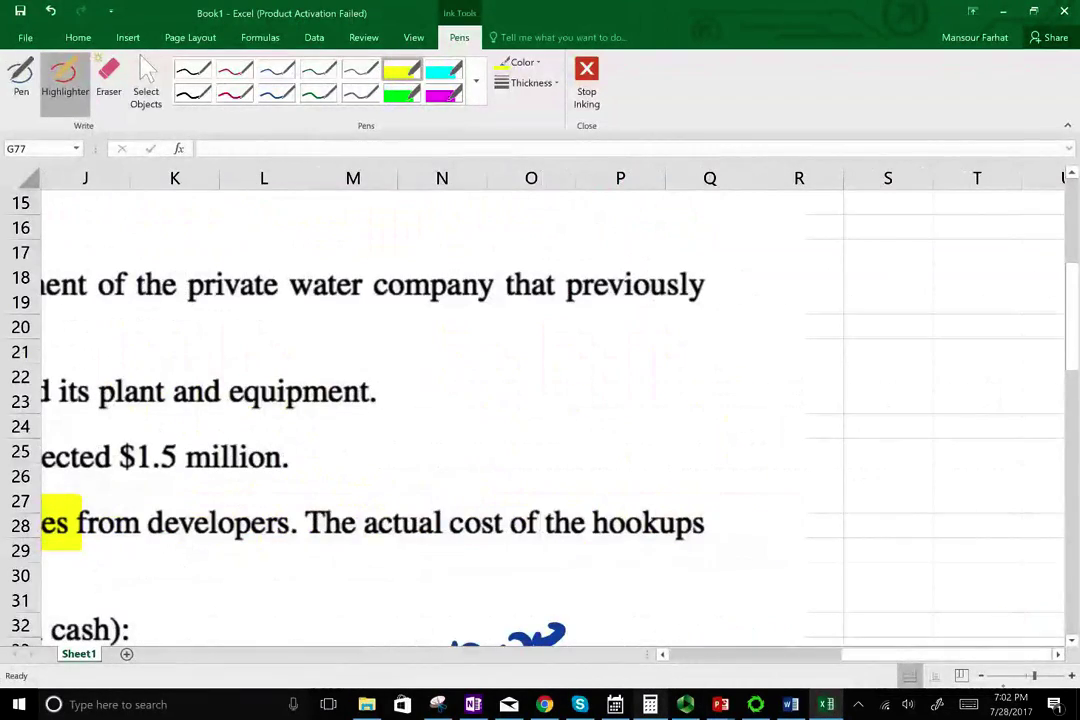
pyautogui.hscroll(-6, 540, 400)
pyautogui.scroll(-3, 540, 400)
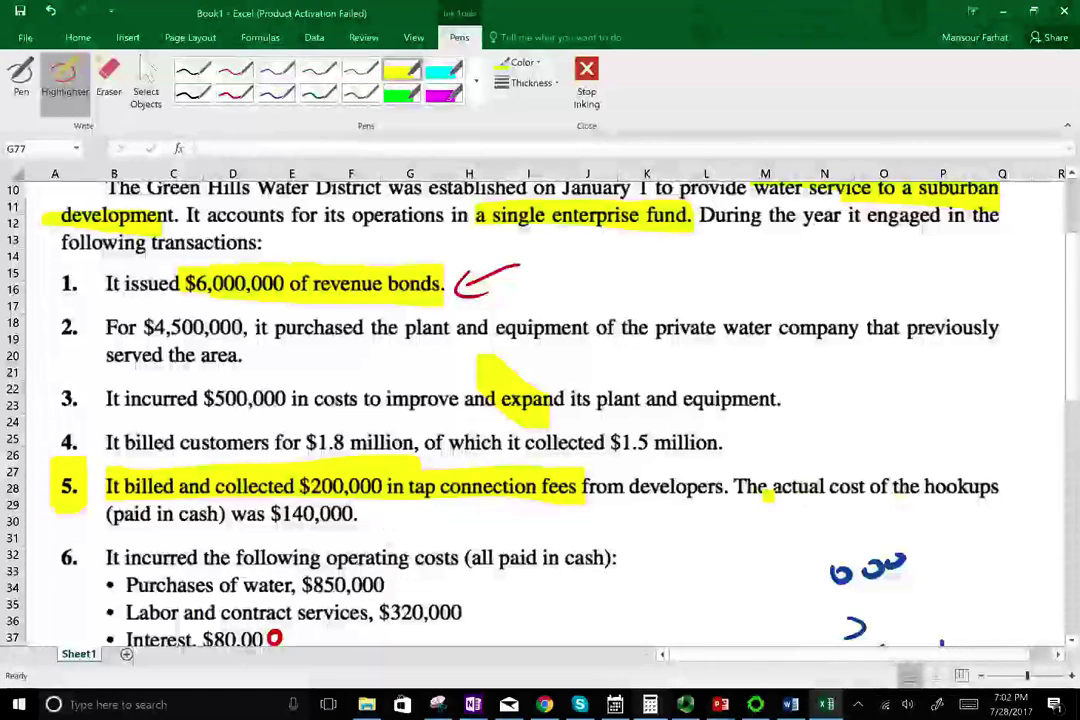
pyautogui.moveTo(768, 488); pyautogui.dragTo(995, 486)
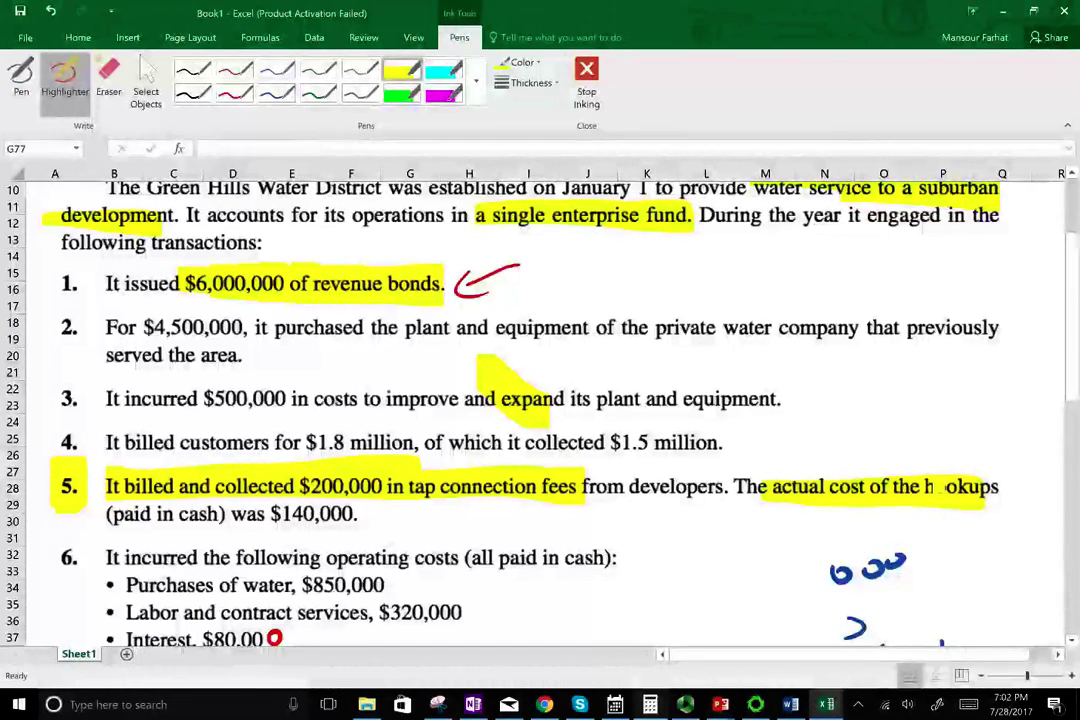
# Step: Sketch a blank T-account in green ink in the empty space beside transactions 2 and 3
pyautogui.click(318, 68)
pyautogui.moveTo(855, 437); pyautogui.dragTo(855, 370)
pyautogui.moveTo(795, 368); pyautogui.dragTo(935, 364)
pyautogui.click(930, 373)
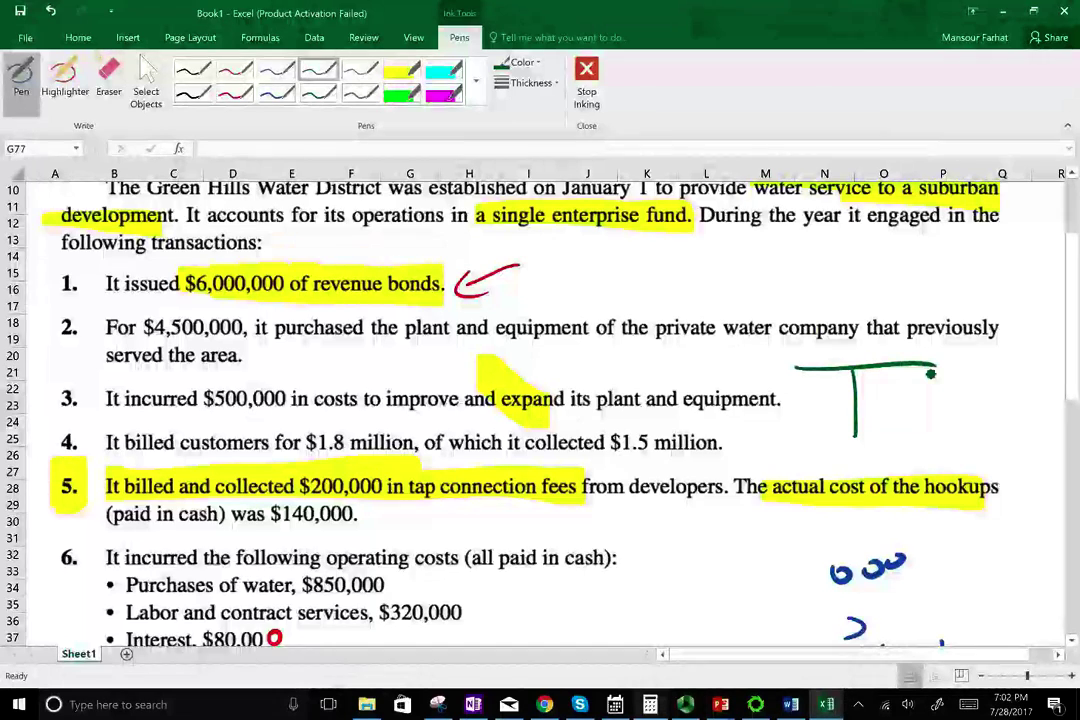
# Step: Move the yellow highlight mark from "Cost:" in H64 to the PPE debit of 140 K in F66
pyautogui.moveTo(1070, 325)
pyautogui.mouseDown()
pyautogui.moveTo(1070, 310)
pyautogui.moveTo(1070, 470)
pyautogui.mouseUp()
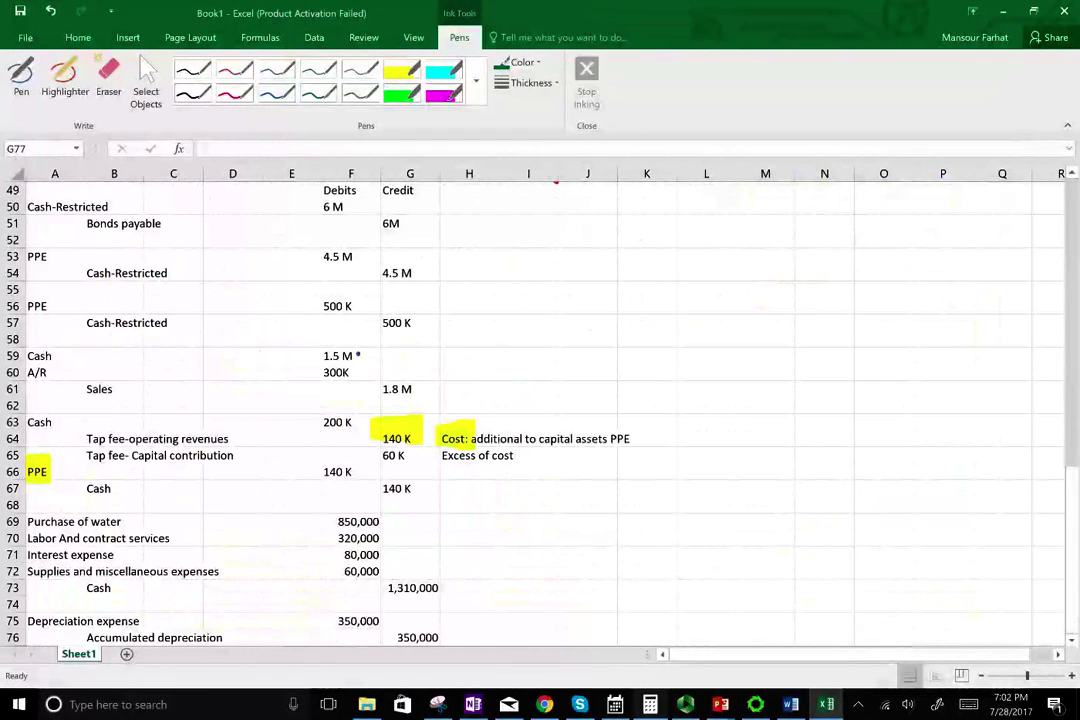
pyautogui.moveTo(455, 438); pyautogui.dragTo(322, 468)
# Step: Draw a blue ink bracket beside the credit amount of the bond issue entry in rows 50 to 52
pyautogui.scroll(3, 374, 416)
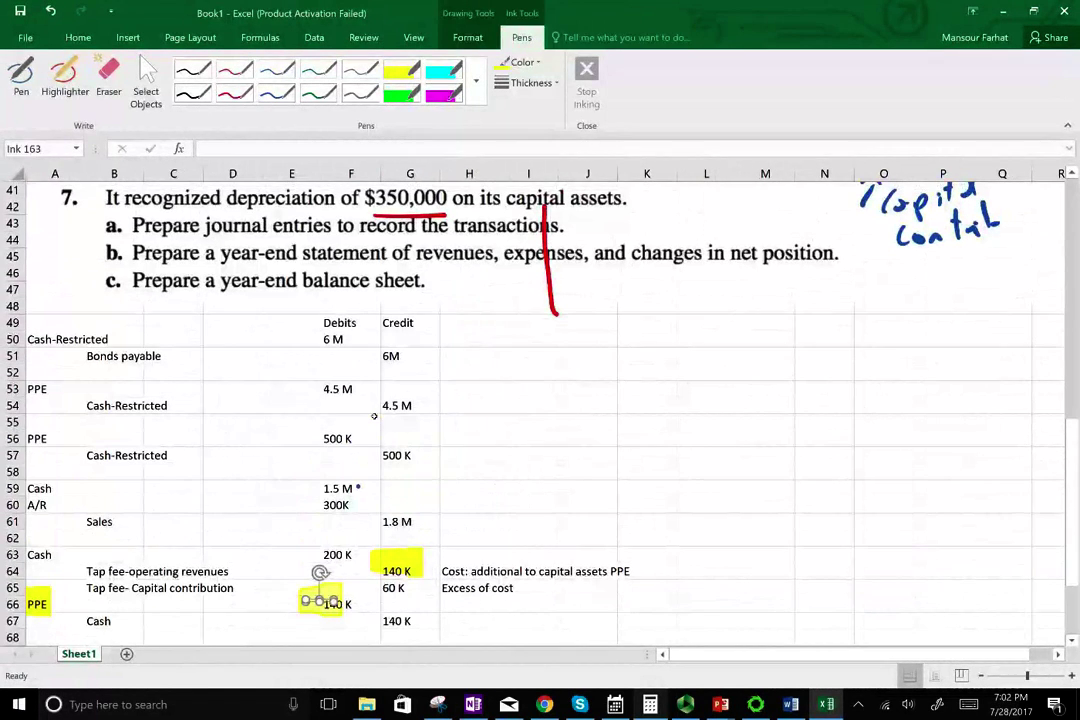
pyautogui.click(277, 69)
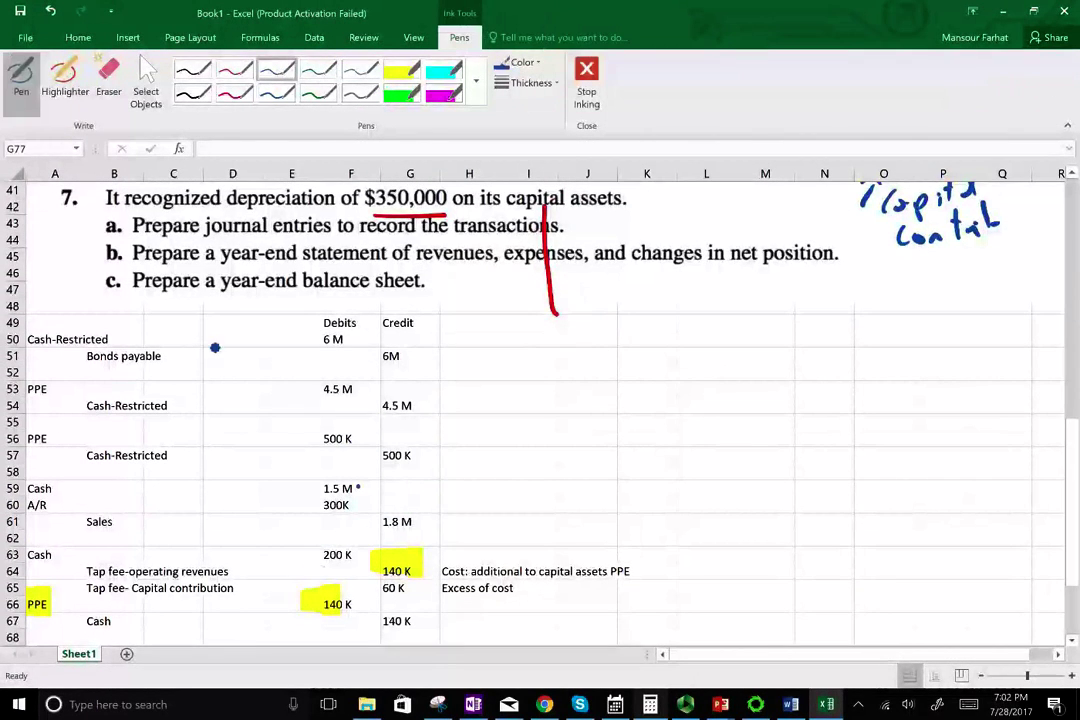
pyautogui.moveTo(421, 337); pyautogui.dragTo(420, 377)
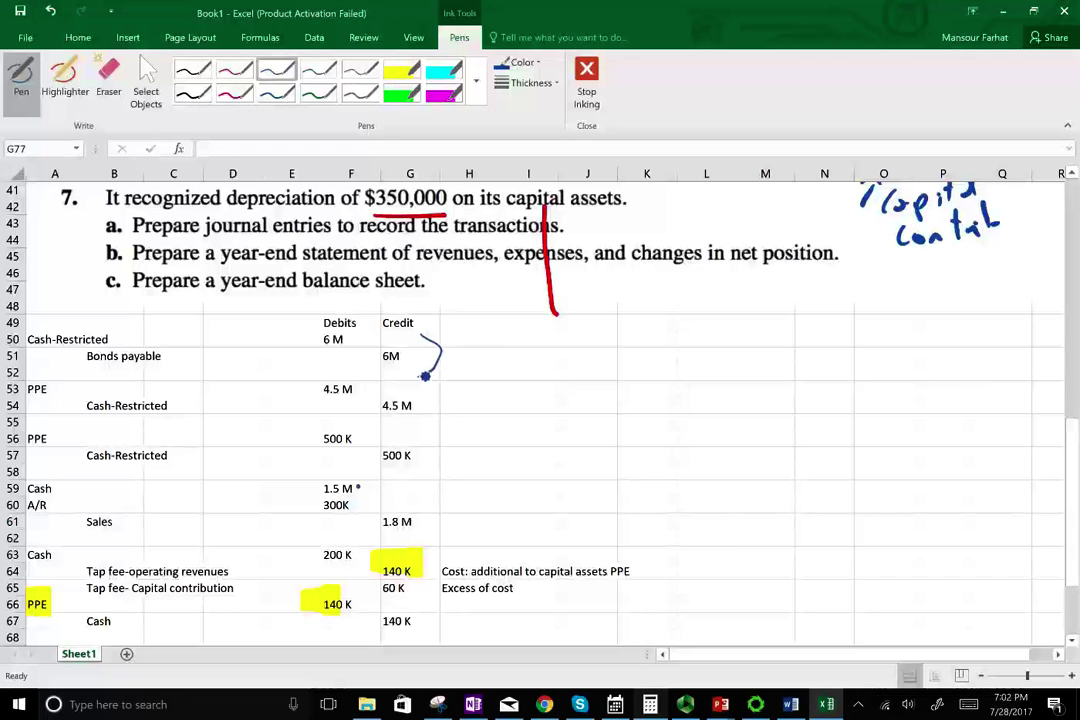
pyautogui.moveTo(481, 352)
pyautogui.mouseDown()
pyautogui.moveTo(505, 336)
pyautogui.moveTo(530, 349)
pyautogui.mouseUp()
pyautogui.moveTo(545, 333); pyautogui.dragTo(549, 350)
pyautogui.moveTo(538, 341); pyautogui.dragTo(619, 336)
pyautogui.hotkey('ctrl', 'z')
pyautogui.hotkey('ctrl', 'z')
pyautogui.hotkey('ctrl', 'z')
pyautogui.hotkey('ctrl', 'z')
pyautogui.hotkey('ctrl', 'z')
pyautogui.hotkey('ctrl', 'z')
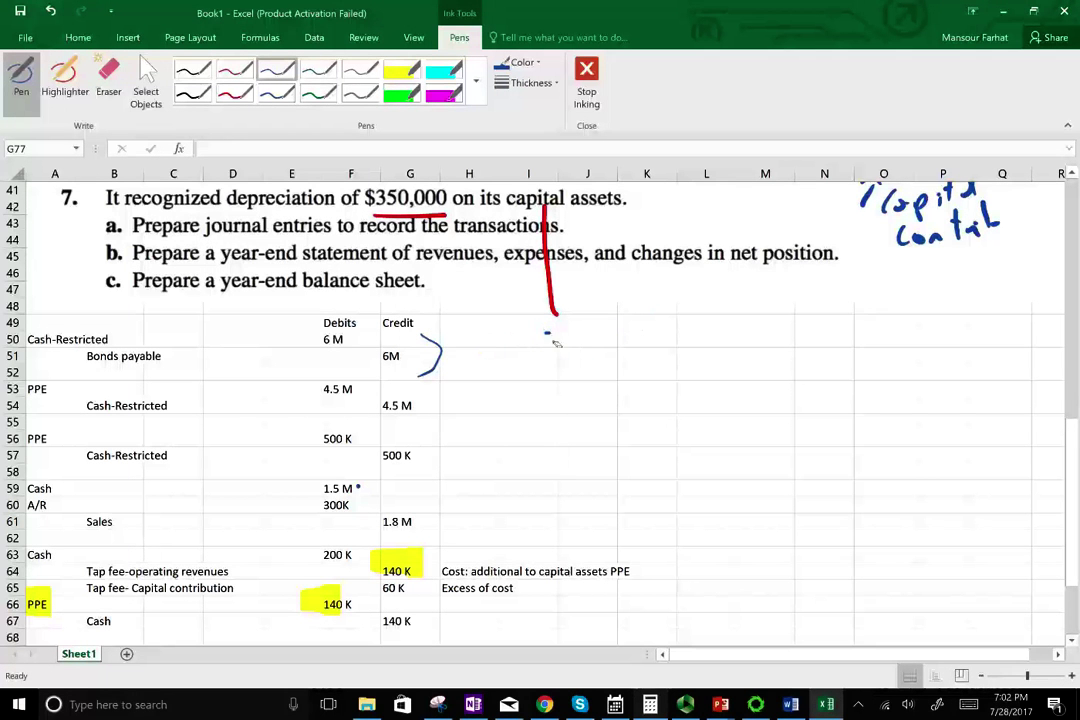
# Step: Write NP in blue beside the bond entry, and bracket and label both PPE purchase entries NP as well
pyautogui.moveTo(480, 368)
pyautogui.mouseDown()
pyautogui.moveTo(508, 340)
pyautogui.moveTo(534, 345)
pyautogui.mouseUp()
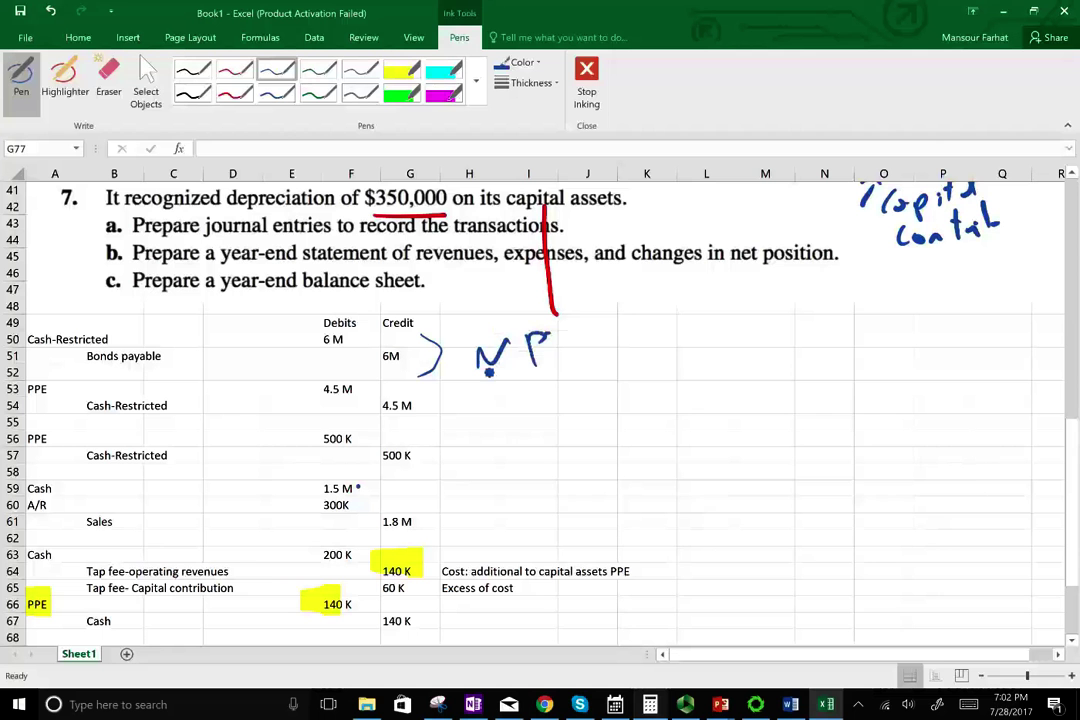
pyautogui.moveTo(419, 377)
pyautogui.mouseDown()
pyautogui.moveTo(436, 418)
pyautogui.moveTo(508, 393)
pyautogui.moveTo(533, 402)
pyautogui.mouseUp()
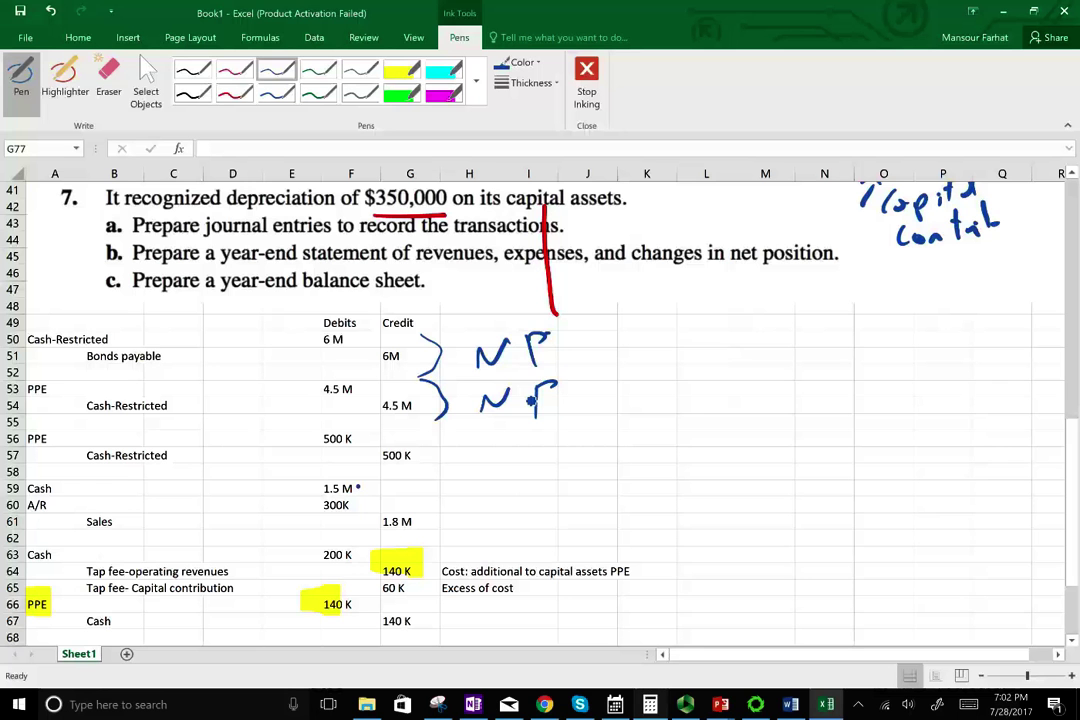
pyautogui.moveTo(425, 424)
pyautogui.mouseDown()
pyautogui.moveTo(451, 441)
pyautogui.moveTo(434, 463)
pyautogui.moveTo(512, 440)
pyautogui.mouseUp()
pyautogui.moveTo(541, 440); pyautogui.dragTo(545, 452)
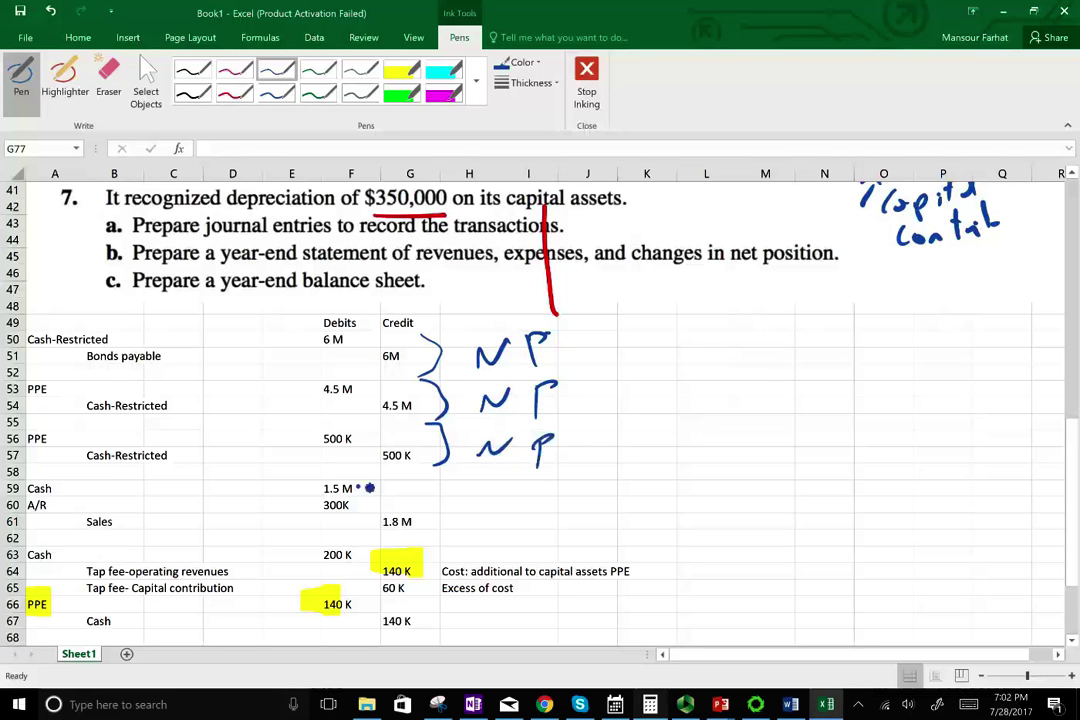
# Step: Bracket the 1.5 M cash and 300K A/R debits and draw an arrow from them to a handwritten NP
pyautogui.moveTo(360, 478)
pyautogui.mouseDown()
pyautogui.moveTo(361, 509)
pyautogui.moveTo(548, 491)
pyautogui.mouseUp()
pyautogui.moveTo(530, 483); pyautogui.dragTo(532, 501)
pyautogui.moveTo(583, 477)
pyautogui.mouseDown()
pyautogui.moveTo(570, 497)
pyautogui.moveTo(610, 470)
pyautogui.mouseUp()
pyautogui.moveTo(638, 460)
pyautogui.mouseDown()
pyautogui.moveTo(638, 495)
pyautogui.moveTo(642, 478)
pyautogui.mouseUp()
# Step: Draw a blue arrow from the 1.8 M sales credit to a handwritten "R, E, Δ NP"
pyautogui.moveTo(410, 521); pyautogui.dragTo(717, 527)
pyautogui.moveTo(760, 482)
pyautogui.mouseDown()
pyautogui.moveTo(763, 520)
pyautogui.moveTo(790, 516)
pyautogui.mouseUp()
pyautogui.moveTo(798, 505); pyautogui.dragTo(795, 516)
pyautogui.moveTo(838, 478)
pyautogui.mouseDown()
pyautogui.moveTo(822, 500)
pyautogui.moveTo(890, 492)
pyautogui.moveTo(851, 508)
pyautogui.mouseUp()
pyautogui.moveTo(914, 465)
pyautogui.mouseDown()
pyautogui.moveTo(914, 485)
pyautogui.moveTo(940, 455)
pyautogui.moveTo(956, 472)
pyautogui.mouseUp()
pyautogui.moveTo(955, 438); pyautogui.dragTo(962, 450)
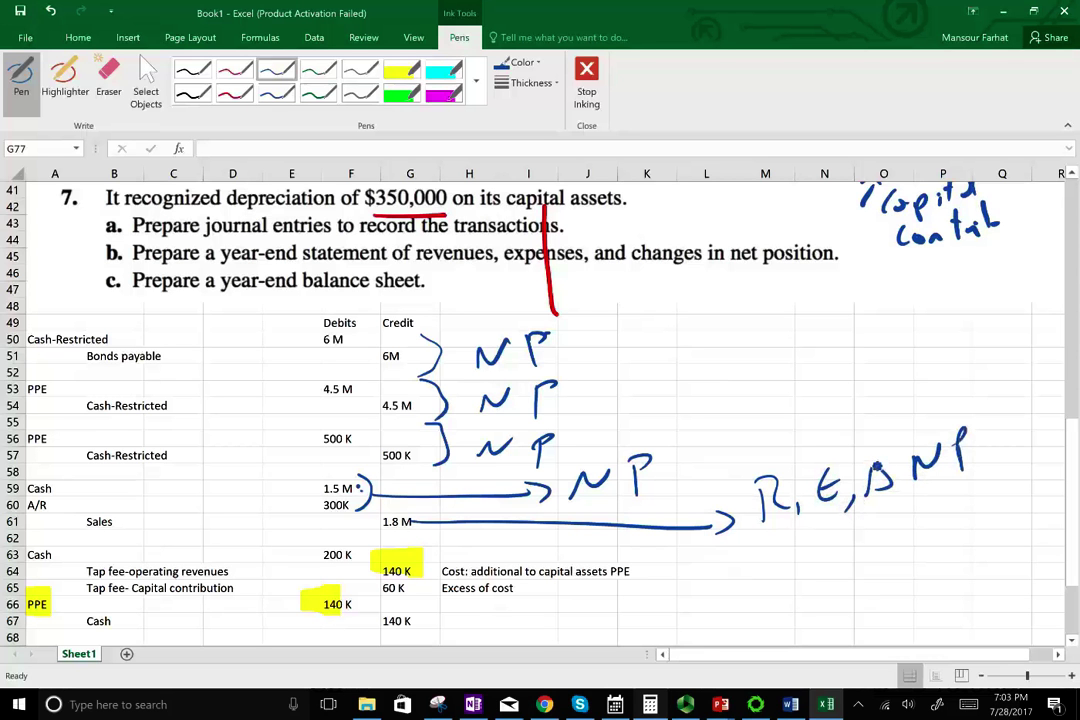
# Step: Draw an arrow from the 200 K cash debit to the first NP, and link the bracketed tap fee credits to R
pyautogui.moveTo(322, 552)
pyautogui.mouseDown()
pyautogui.moveTo(268, 390)
pyautogui.moveTo(440, 350)
pyautogui.mouseUp()
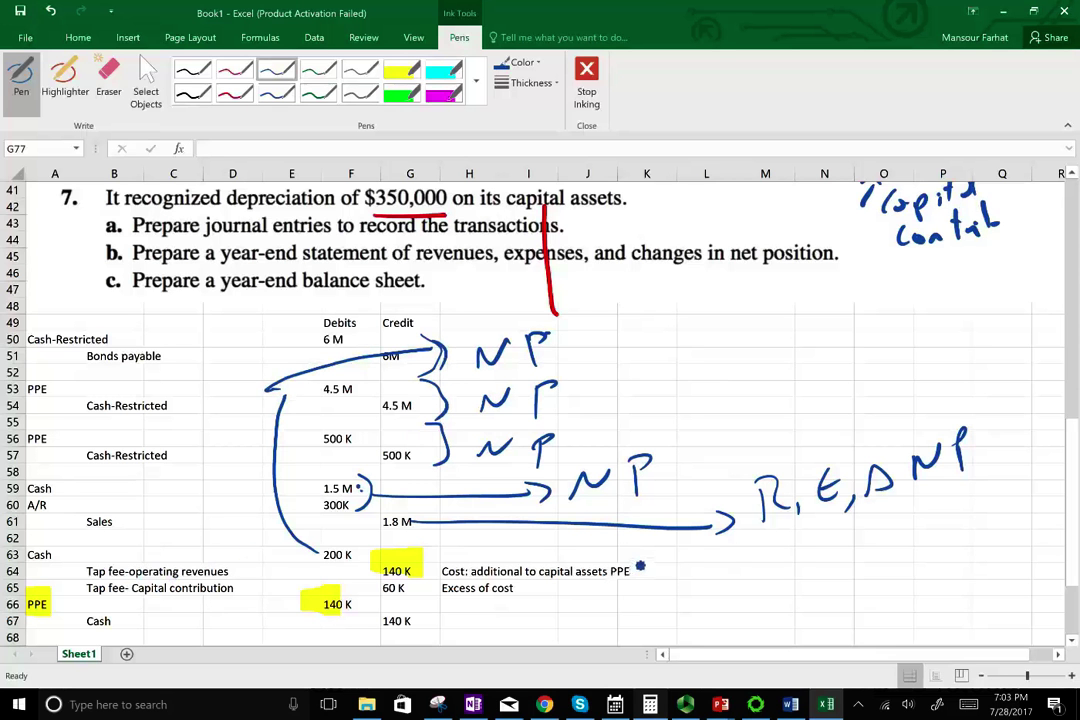
pyautogui.moveTo(650, 589)
pyautogui.mouseDown()
pyautogui.moveTo(626, 610)
pyautogui.moveTo(748, 535)
pyautogui.moveTo(750, 547)
pyautogui.mouseUp()
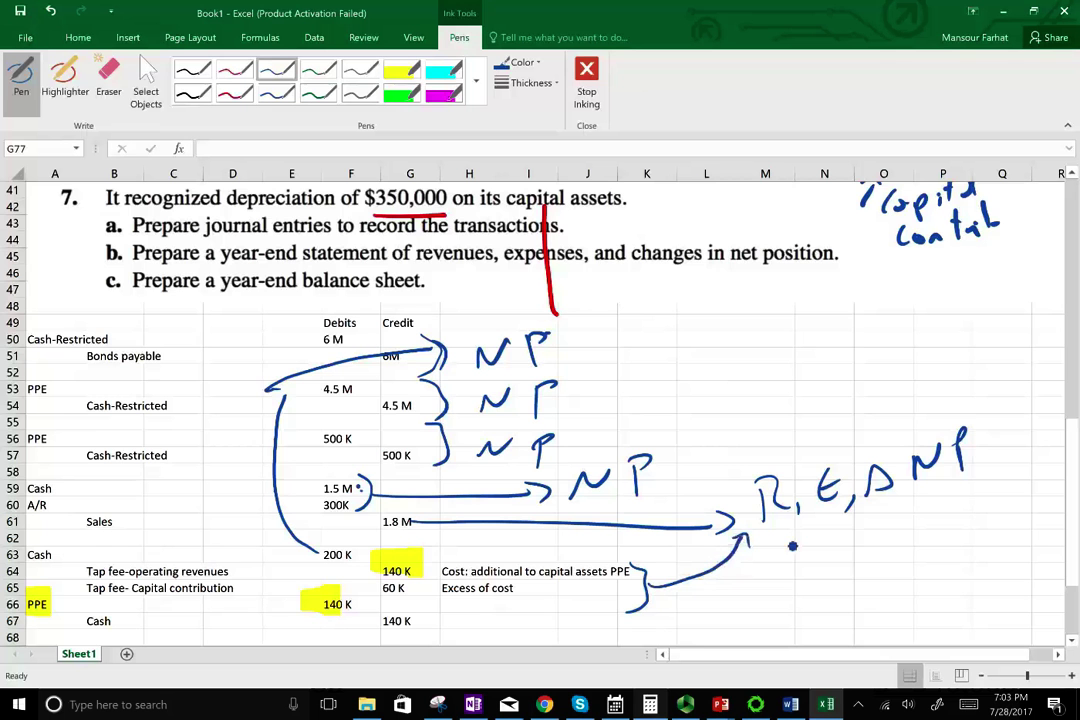
# Step: Bracket the operating costs in rows 69 to 72 with an arrow to E, and link the 1,310,000 cash credit to a handwritten NP
pyautogui.moveTo(1072, 567); pyautogui.dragTo(1072, 587)
pyautogui.moveTo(387, 521)
pyautogui.mouseDown()
pyautogui.moveTo(390, 586)
pyautogui.moveTo(646, 523)
pyautogui.moveTo(847, 389)
pyautogui.moveTo(853, 404)
pyautogui.mouseUp()
pyautogui.moveTo(449, 591)
pyautogui.mouseDown()
pyautogui.moveTo(488, 589)
pyautogui.moveTo(479, 598)
pyautogui.mouseUp()
pyautogui.moveTo(513, 600); pyautogui.dragTo(569, 572)
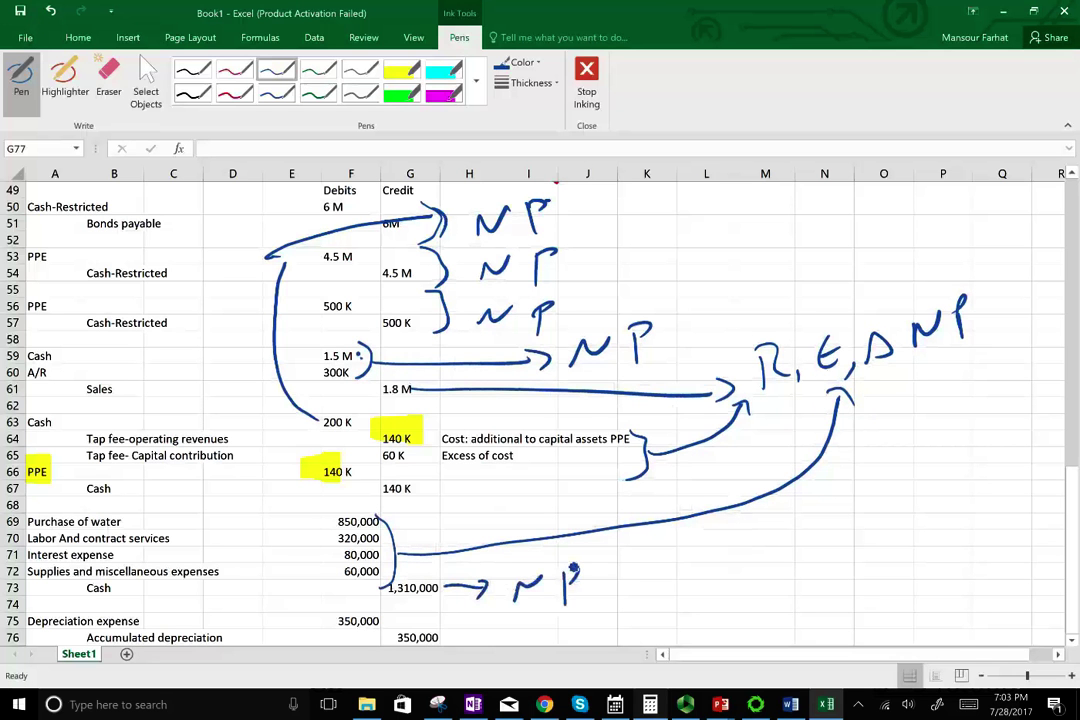
# Step: Draw blue arrows from depreciation expense to E and from the accumulated depreciation credit to NP
pyautogui.moveTo(145, 622)
pyautogui.mouseDown()
pyautogui.moveTo(309, 516)
pyautogui.moveTo(630, 488)
pyautogui.moveTo(830, 392)
pyautogui.mouseUp()
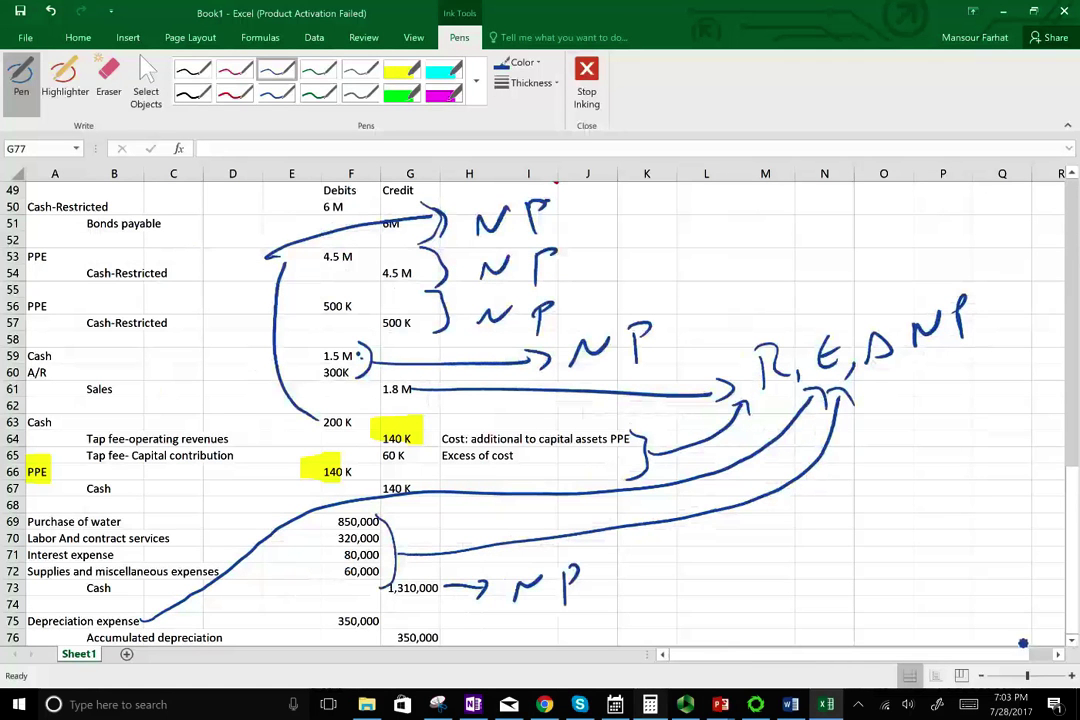
pyautogui.moveTo(440, 633); pyautogui.dragTo(496, 606)
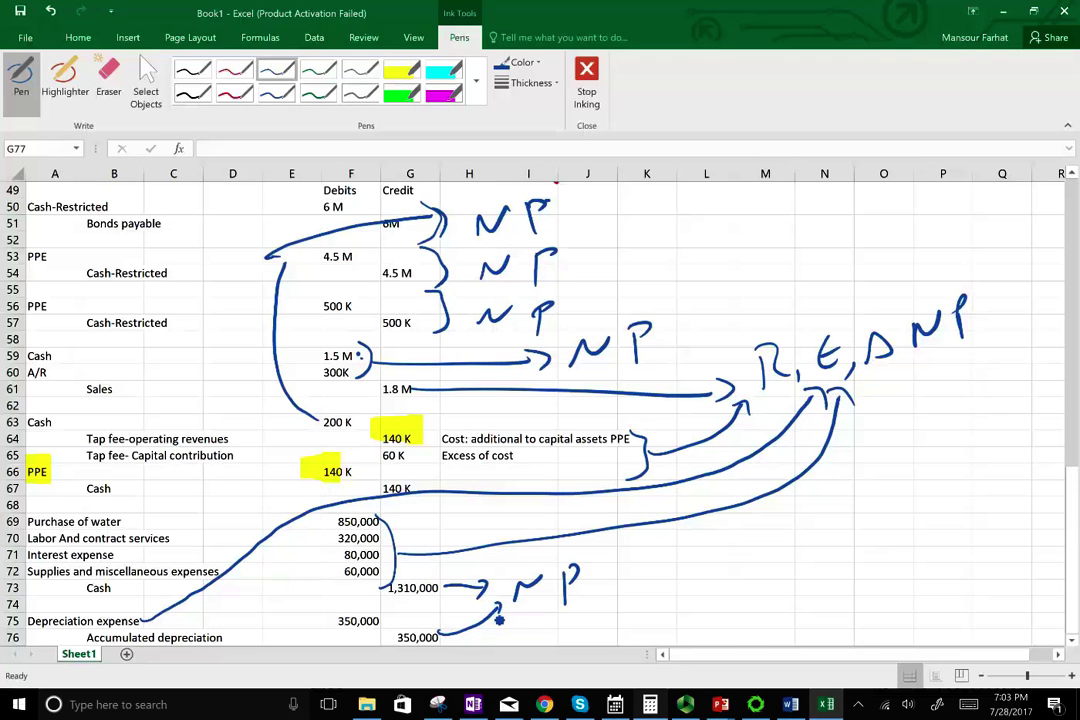
# Step: Switch to the PowerPoint slide show and view the Statement of Net Position and the Statement of Revenues, Expenses and Changes in Net Position
pyautogui.moveTo(720, 704)
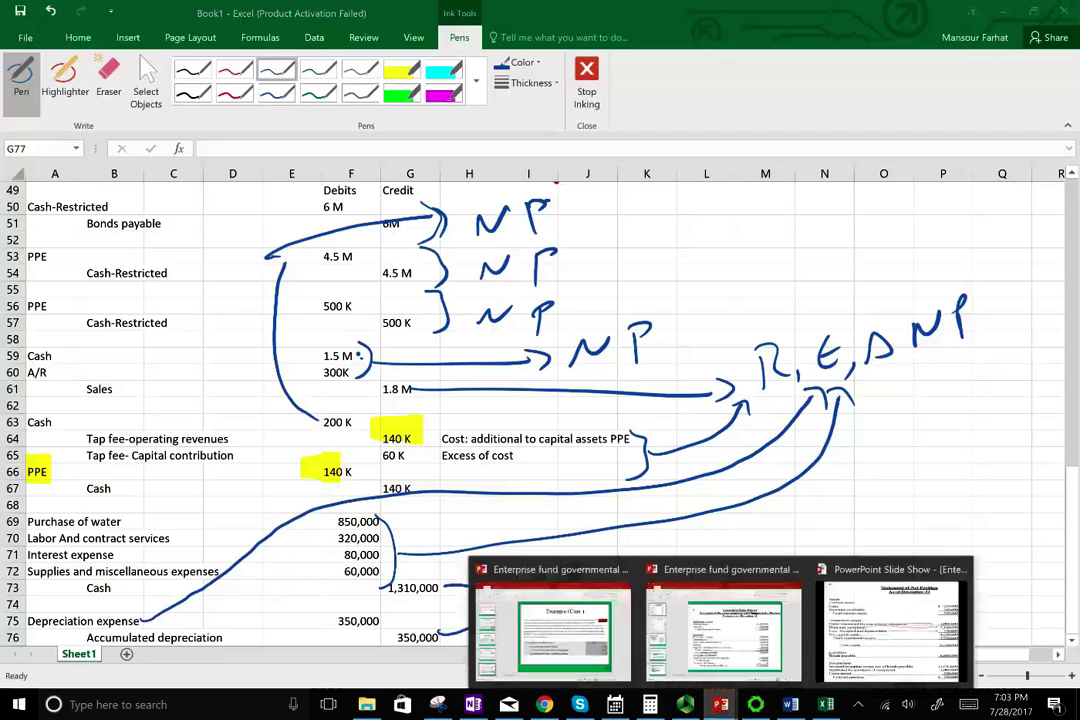
pyautogui.click(940, 665)
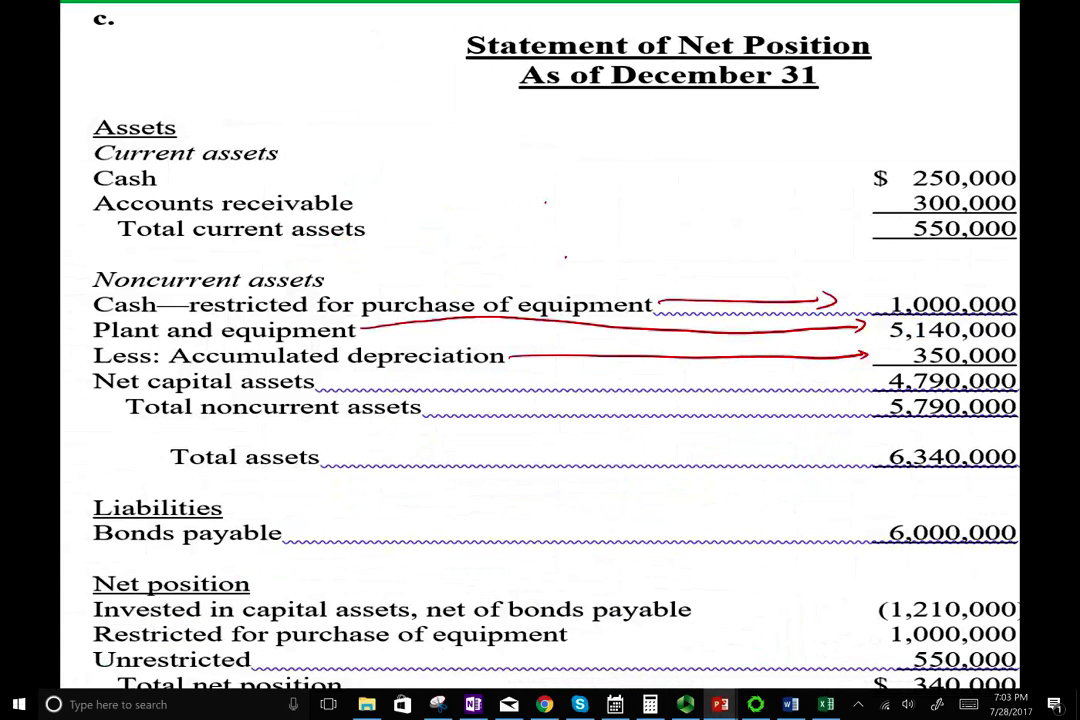
pyautogui.press('pageup')
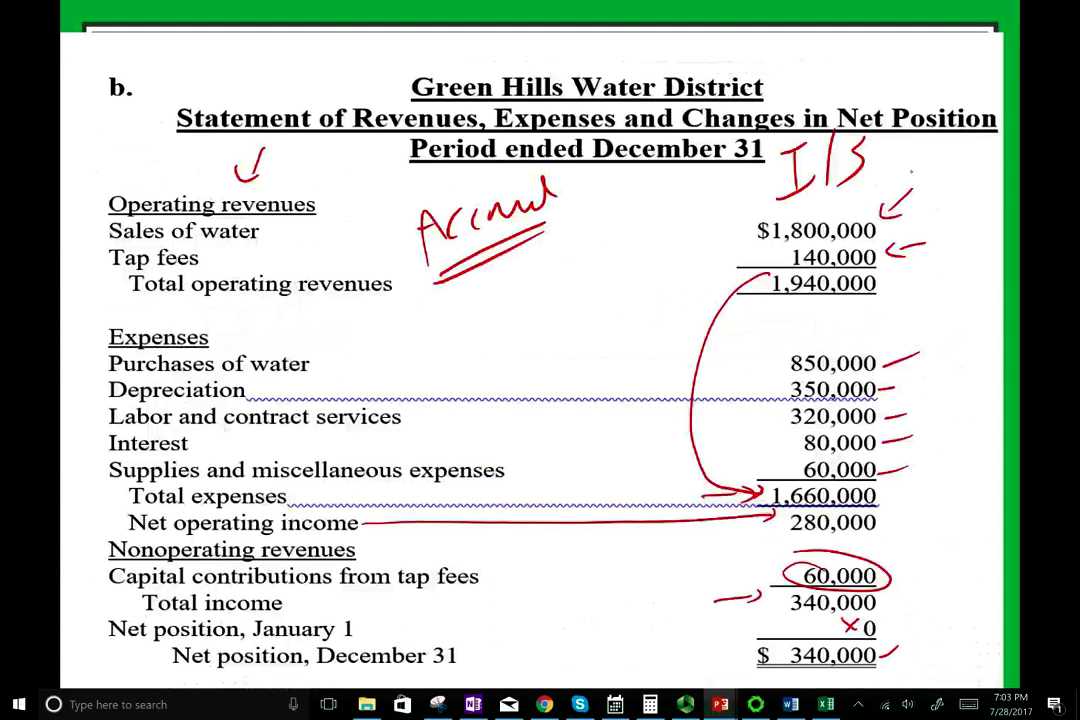
pyautogui.press('pagedown')
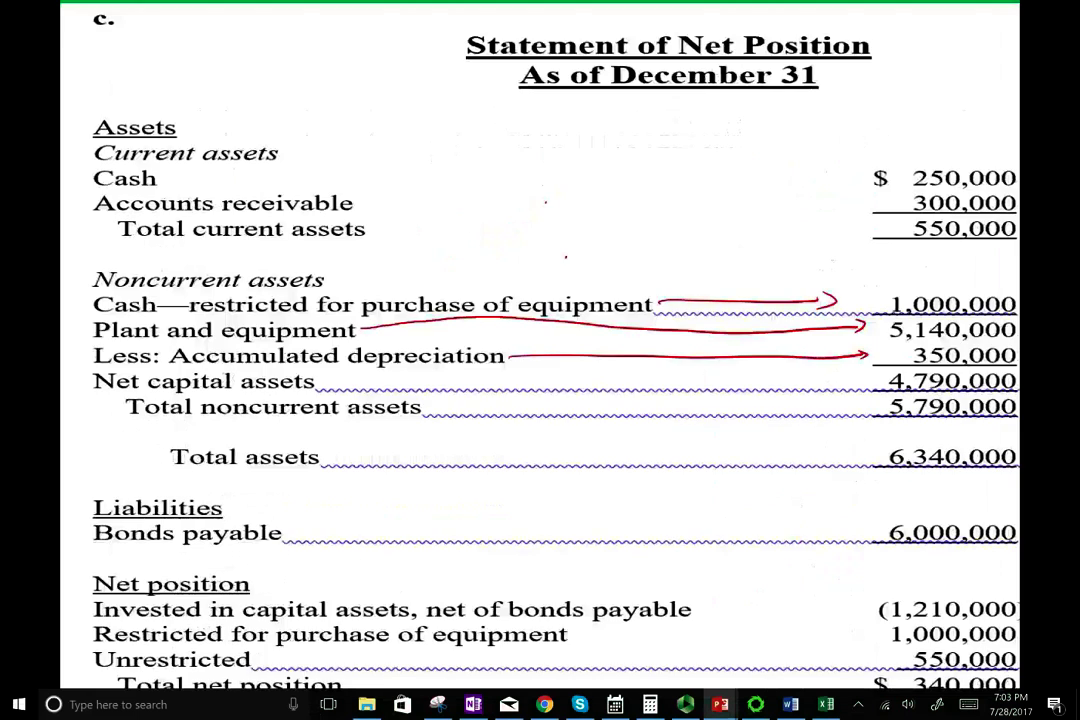
# Step: End the slide show, discard its ink annotations, and restart it on the Statement of Revenues, Expenses and Changes in Net Position
pyautogui.press('Escape')
pyautogui.click(577, 400)
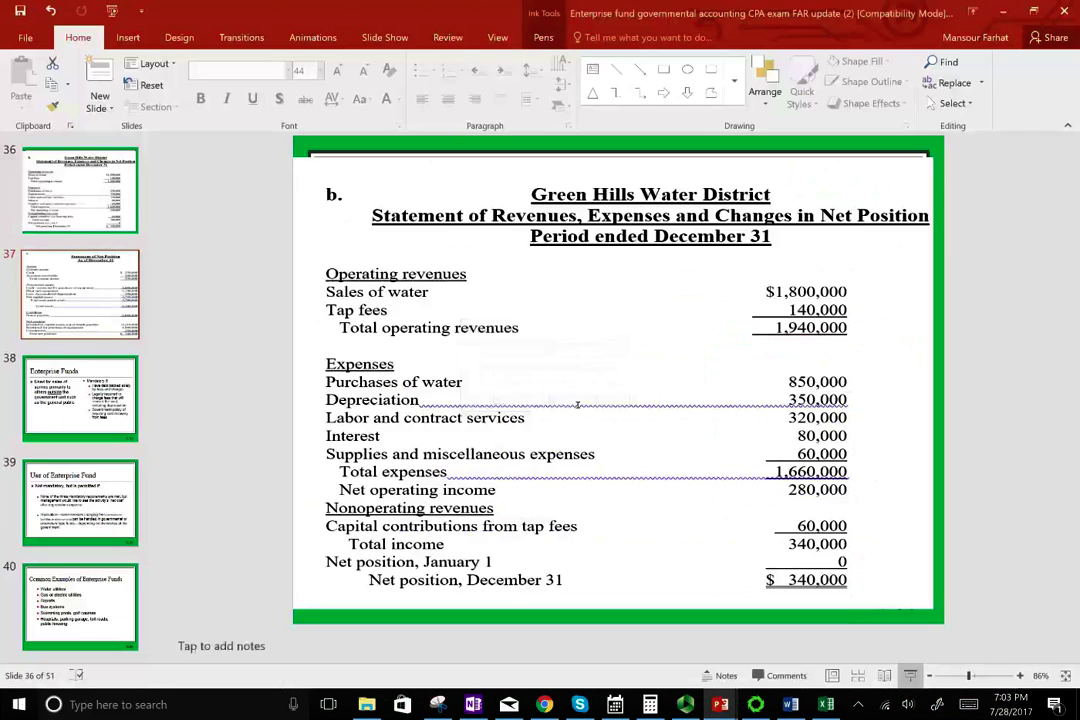
pyautogui.click(910, 676)
pyautogui.press('pageup')
# Step: Mark up the statement in red ink, boxing "Revenues, Expenses" in the title and bracketing the operating revenue amounts
pyautogui.moveTo(781, 70)
pyautogui.mouseDown()
pyautogui.moveTo(790, 84)
pyautogui.moveTo(812, 47)
pyautogui.mouseUp()
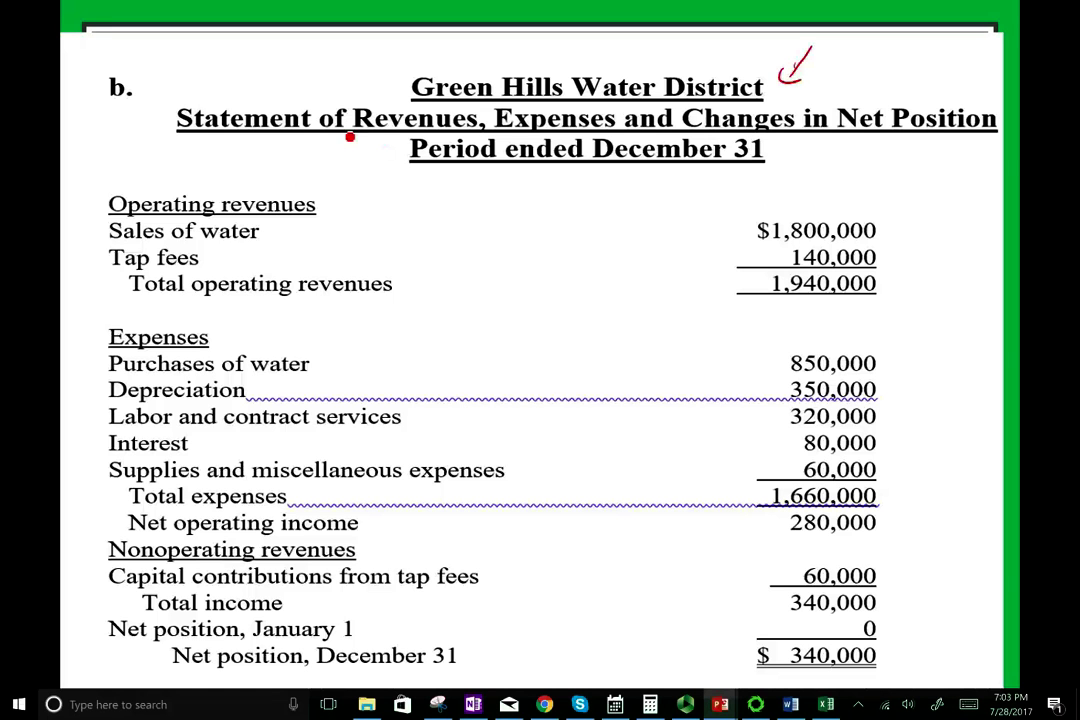
pyautogui.moveTo(352, 110)
pyautogui.mouseDown()
pyautogui.moveTo(470, 134)
pyautogui.moveTo(618, 112)
pyautogui.moveTo(348, 103)
pyautogui.mouseUp()
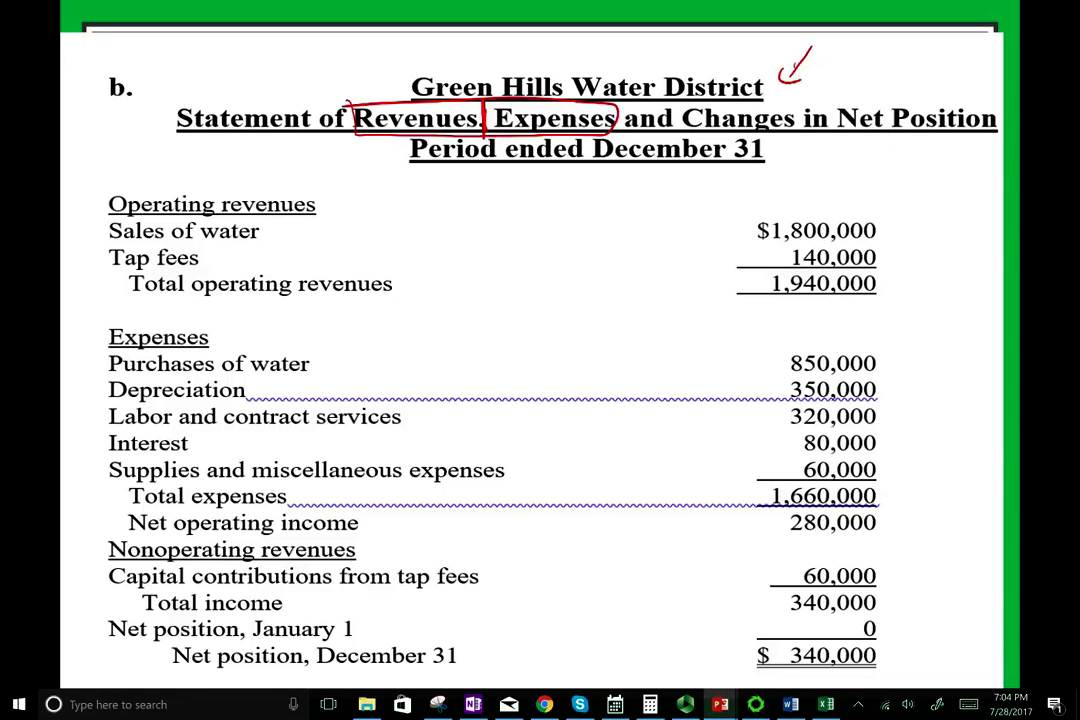
pyautogui.moveTo(880, 210); pyautogui.dragTo(914, 287)
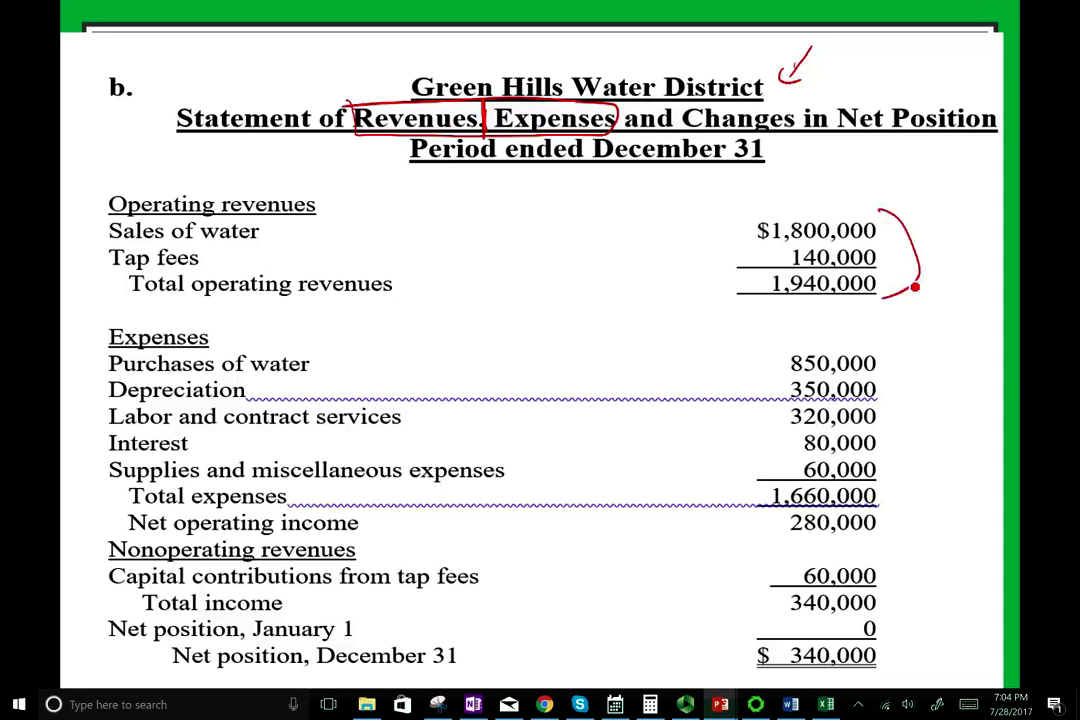